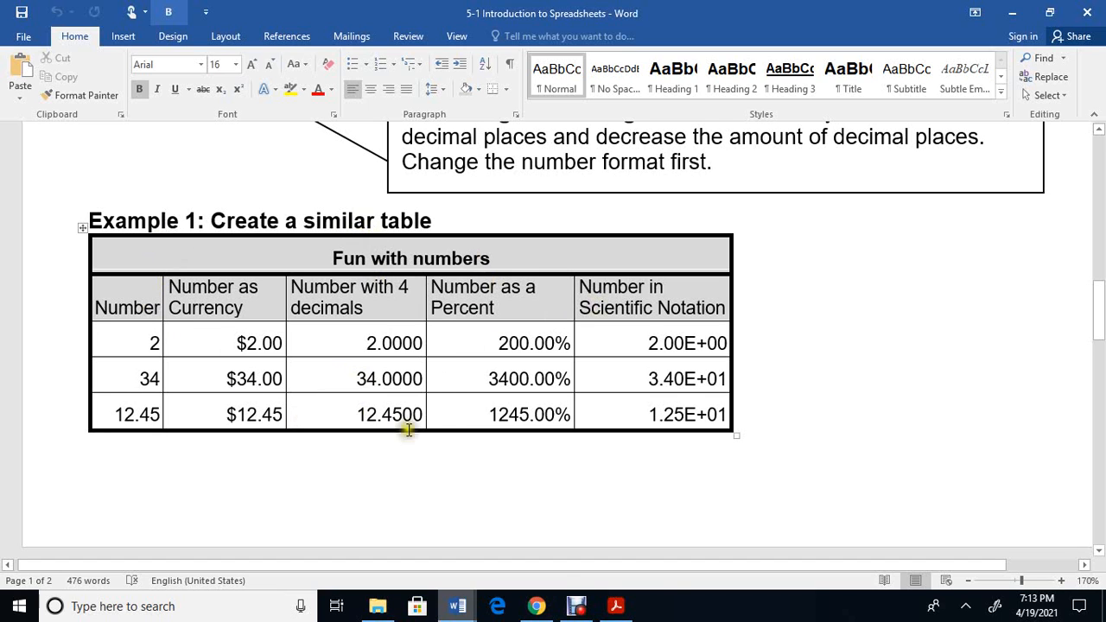
- Switch to Chrome, open Google Sheets and create a blank spreadsheet
mouse_move(577, 608)
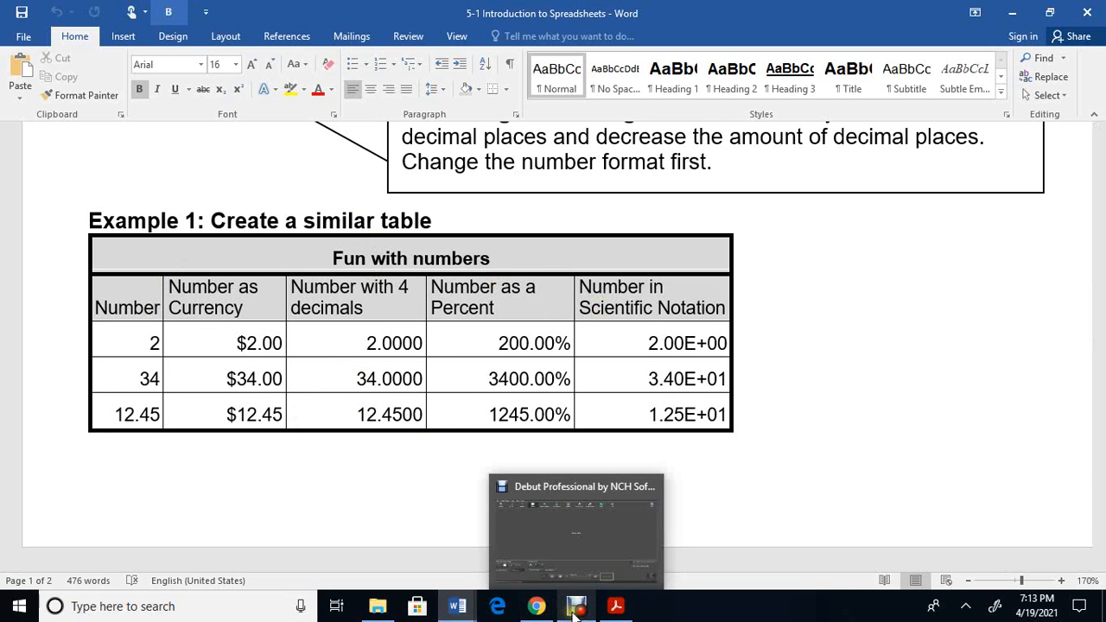
click(576, 608)
click(577, 607)
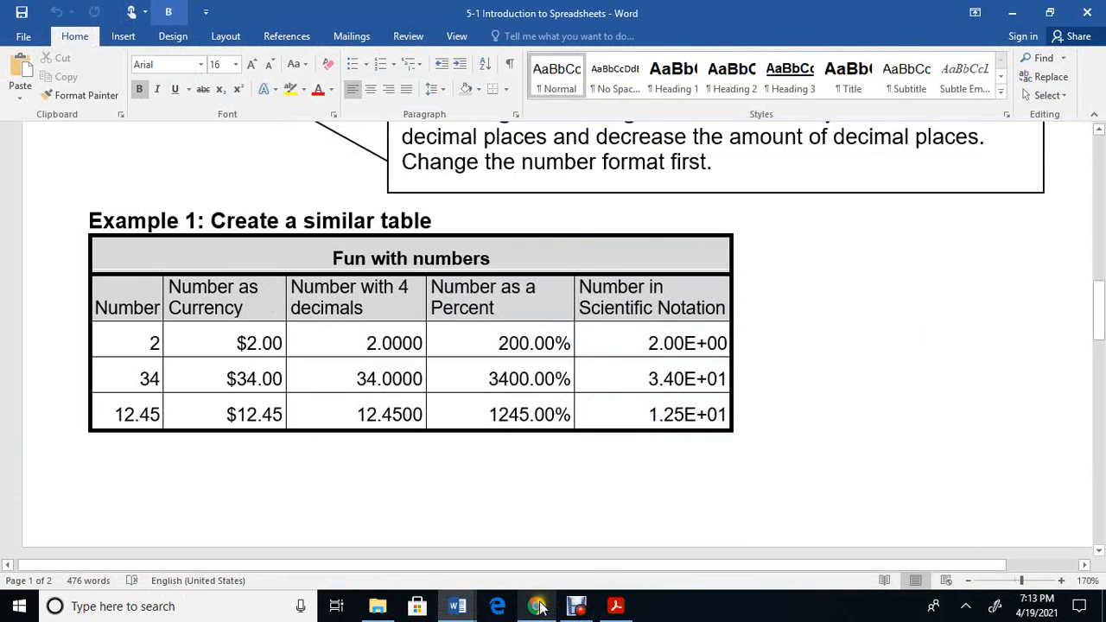
click(537, 607)
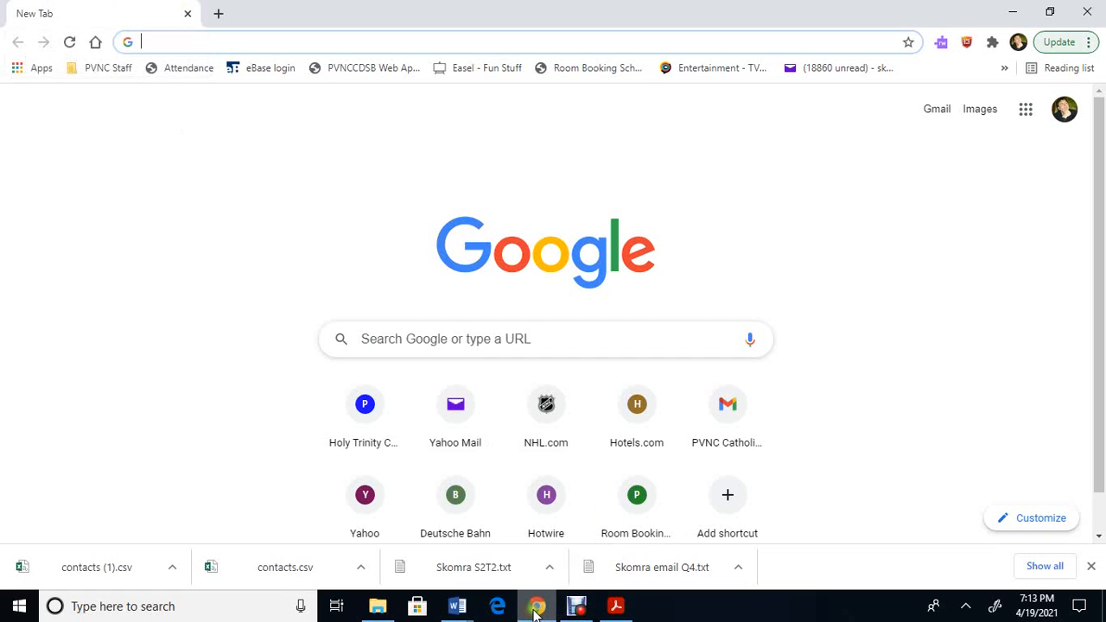
click(1026, 113)
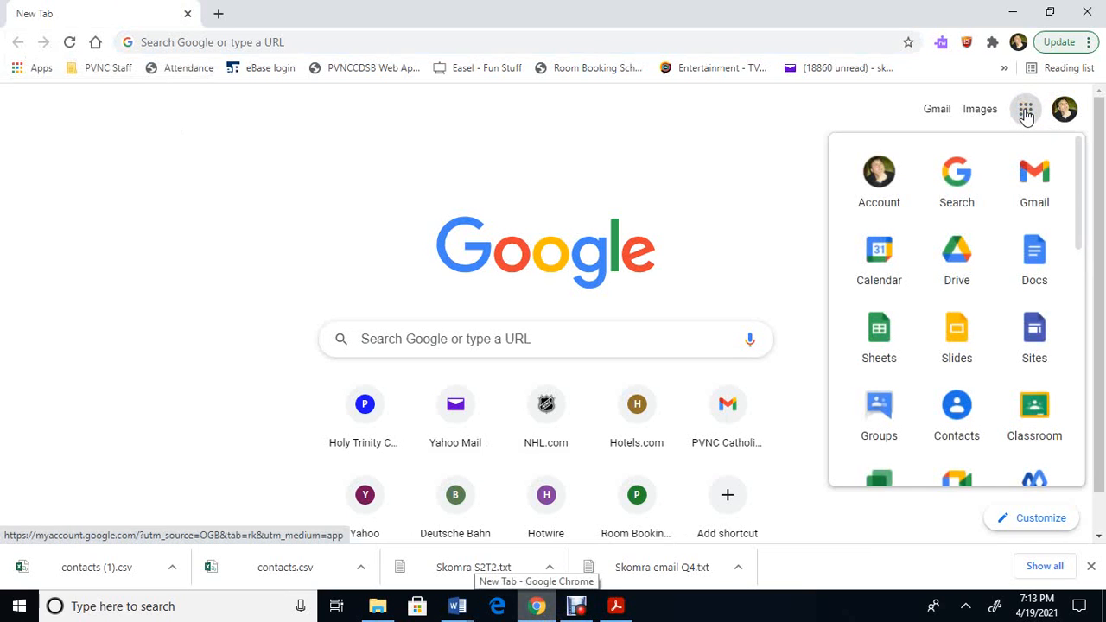
click(879, 357)
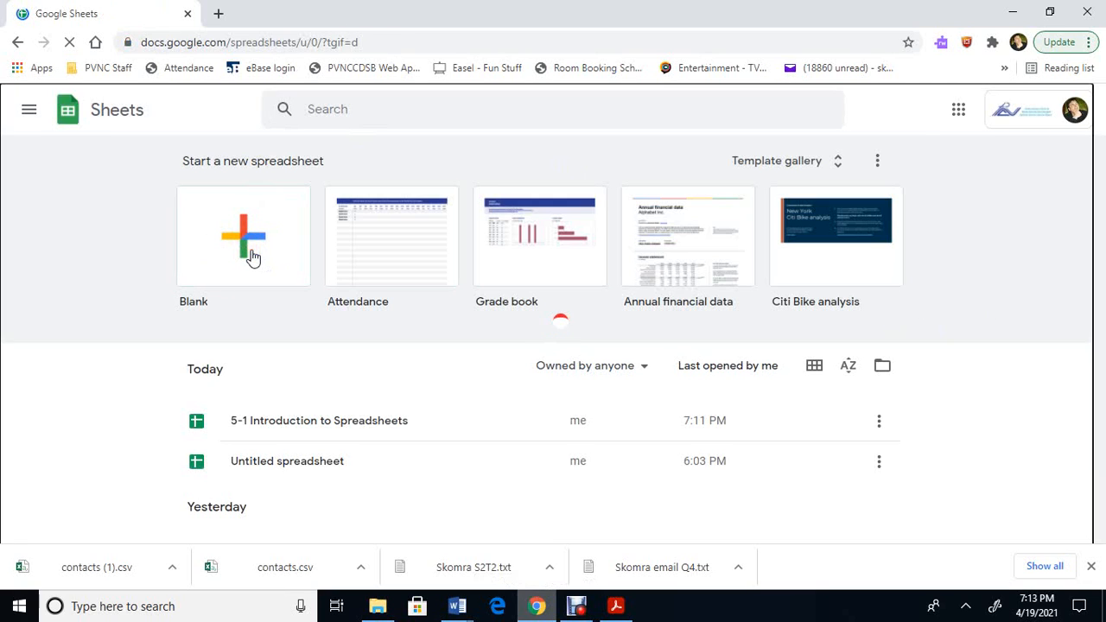
click(245, 251)
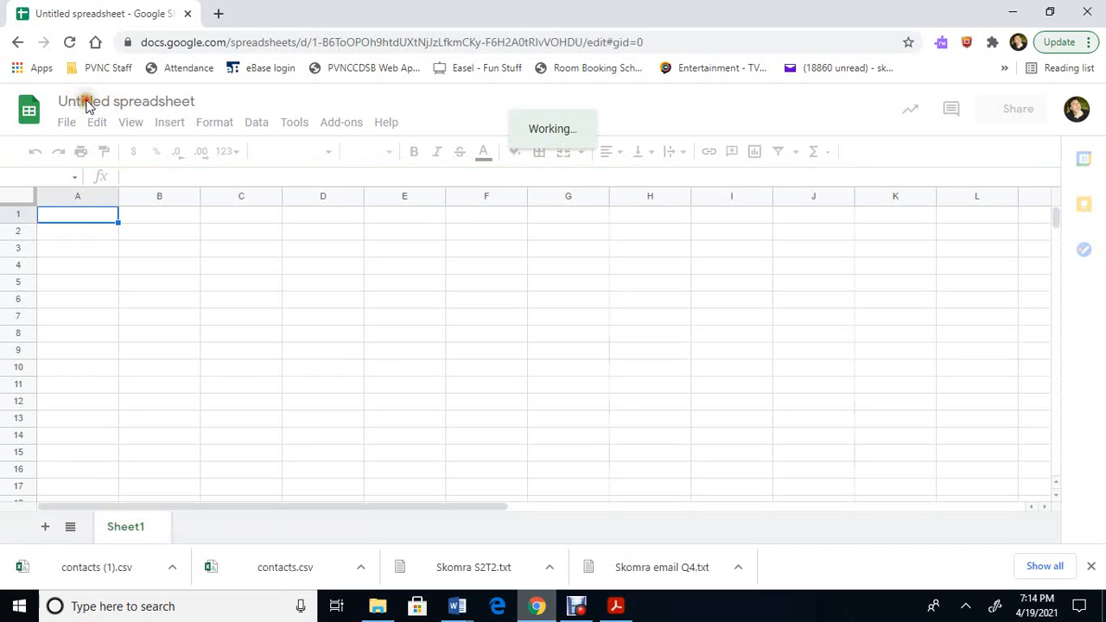
- Rename the untitled spreadsheet as "5-1 Examples"
click(121, 104)
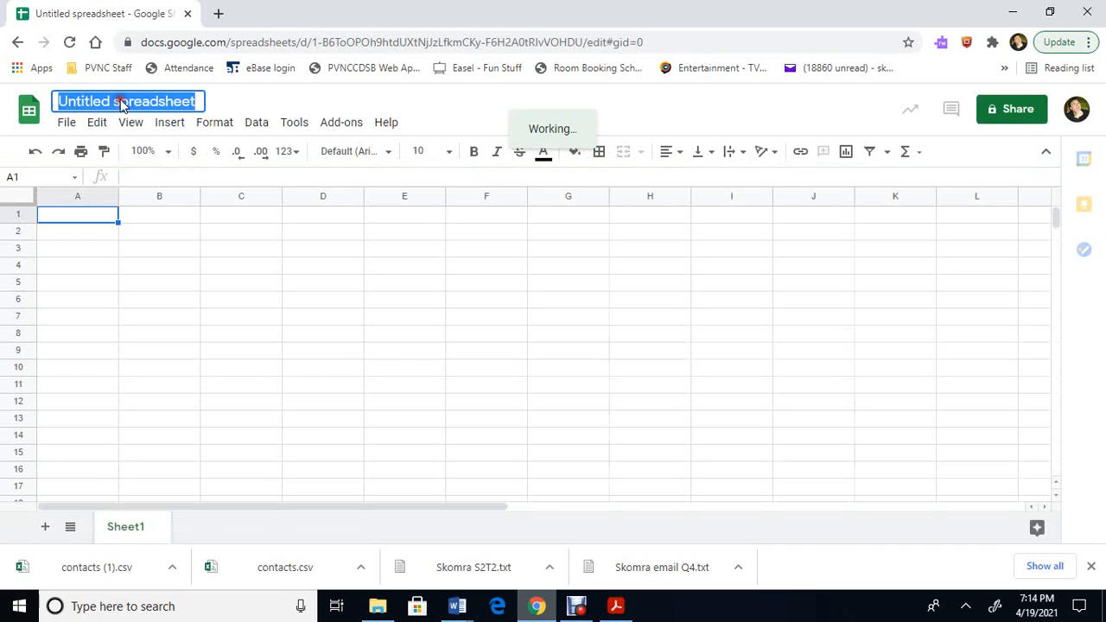
click(121, 104)
key(ctrl+a)
click(1, 104)
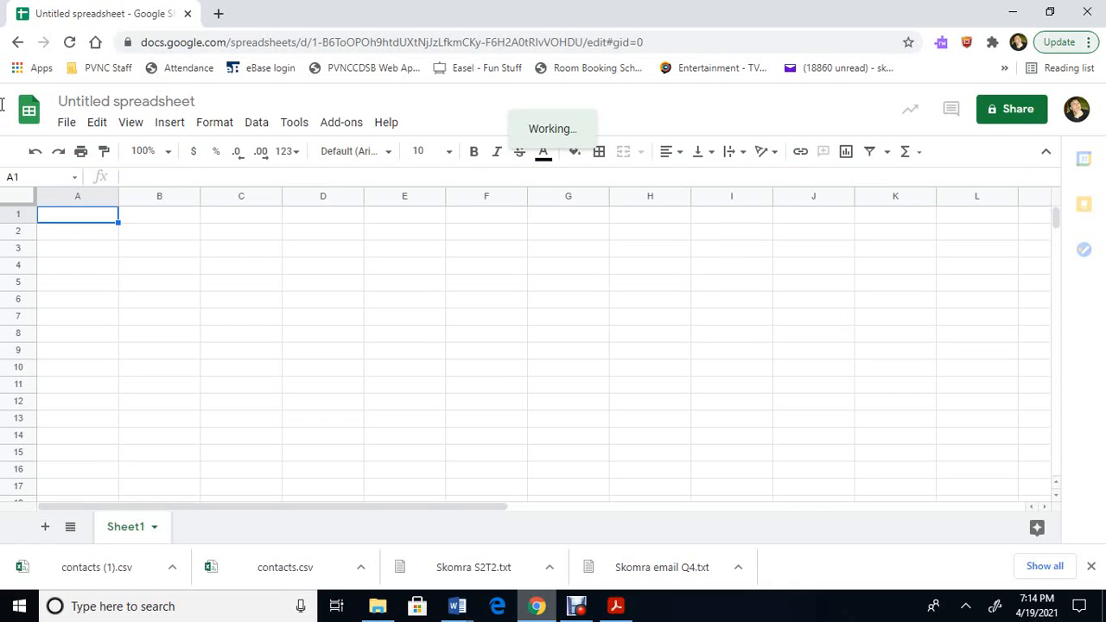
click(166, 101)
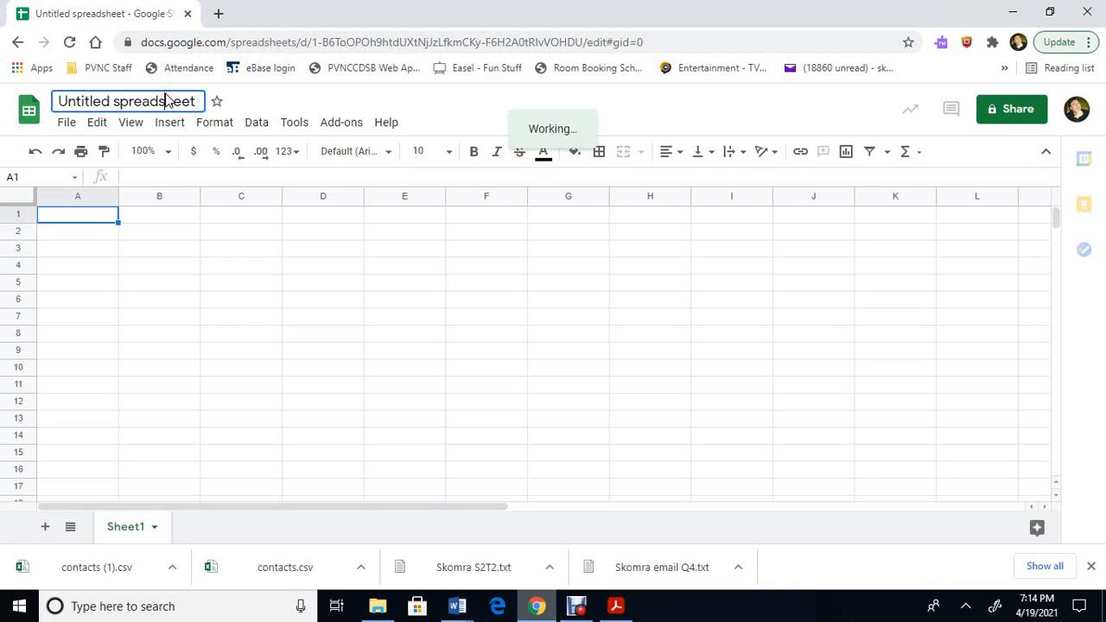
text(5-1)
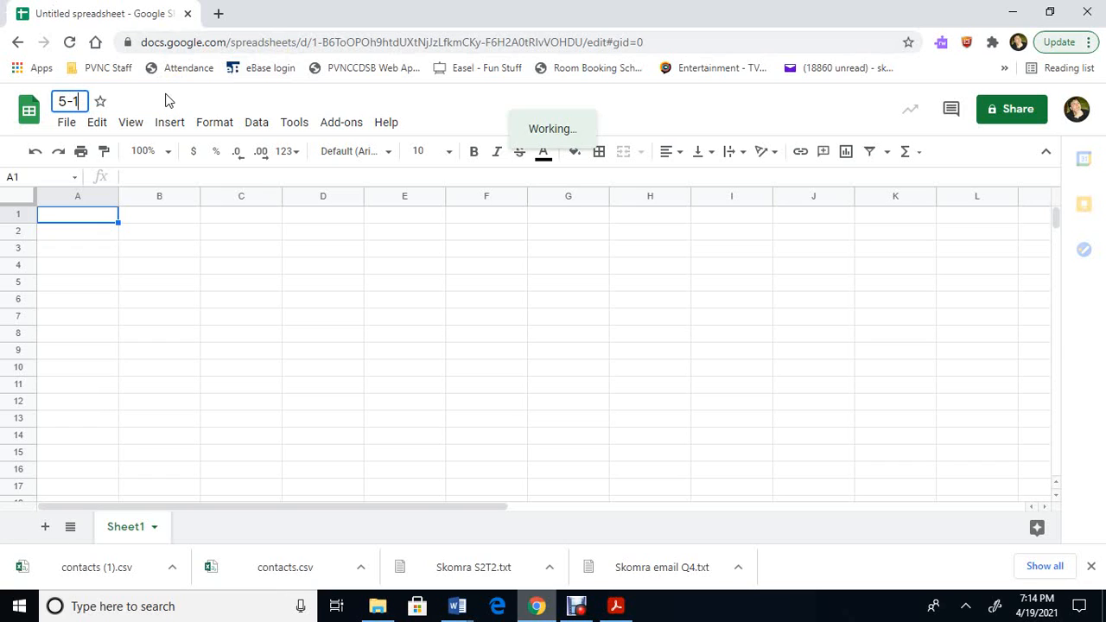
text( Exa,[;e)
key(BackSpace)
key(BackSpace)
key(BackSpace)
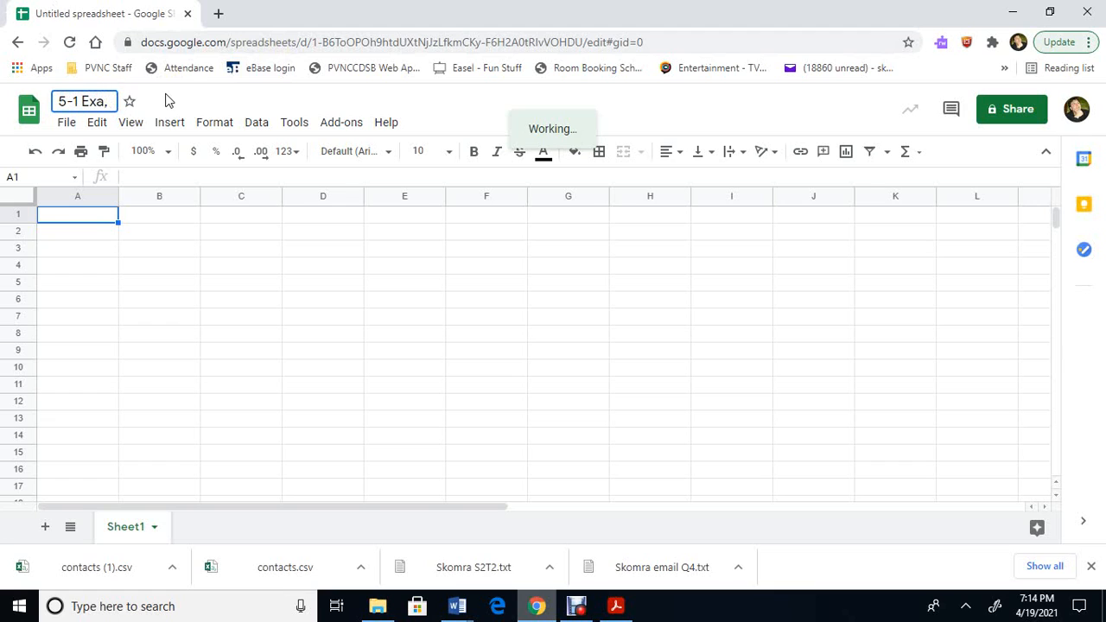
click(166, 95)
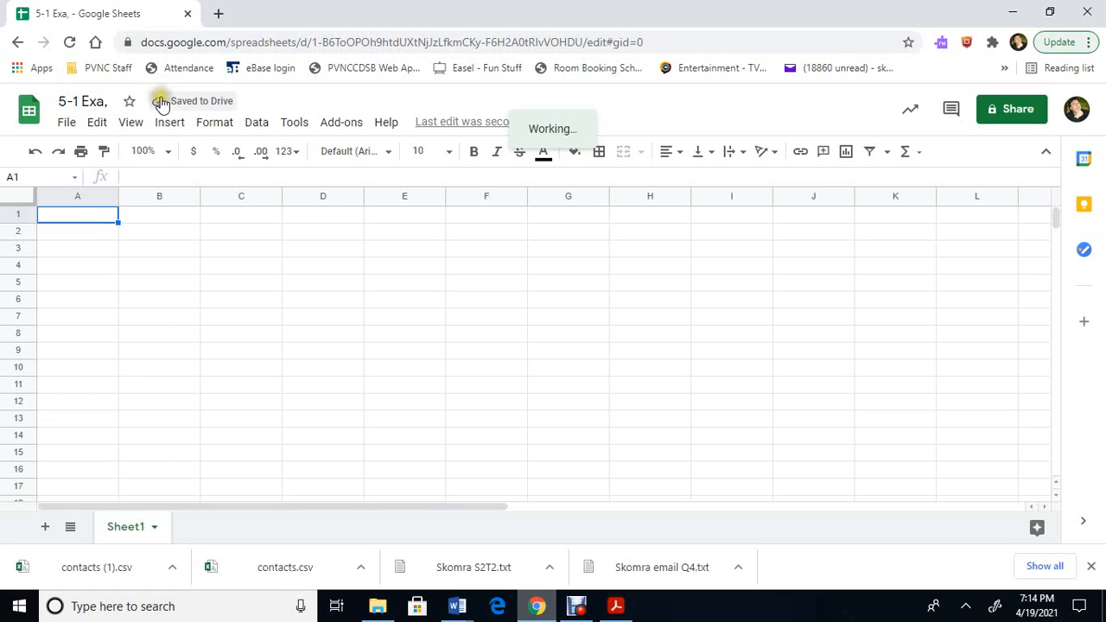
click(100, 102)
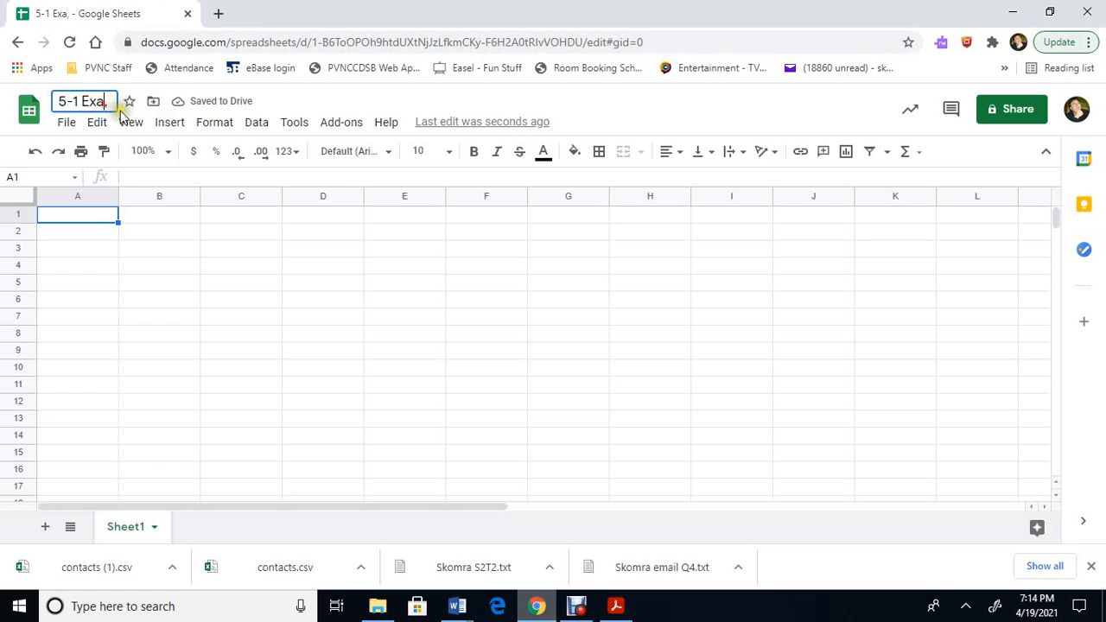
key(BackSpace)
text(mples)
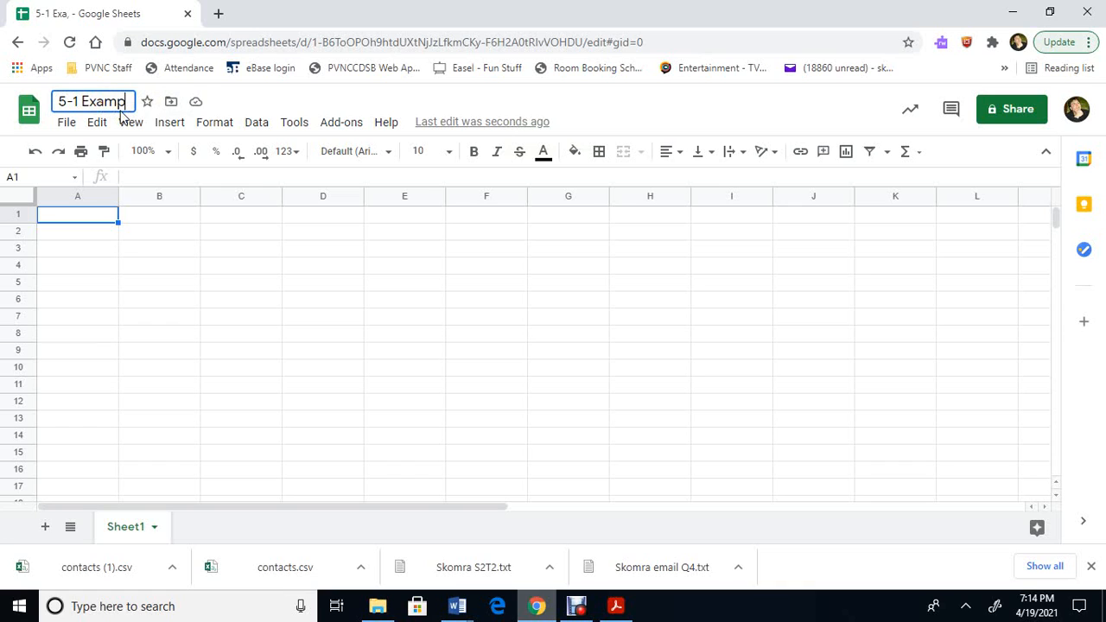
click(185, 316)
- Enter the table title "Fun with numbers" in cell C4
click(239, 269)
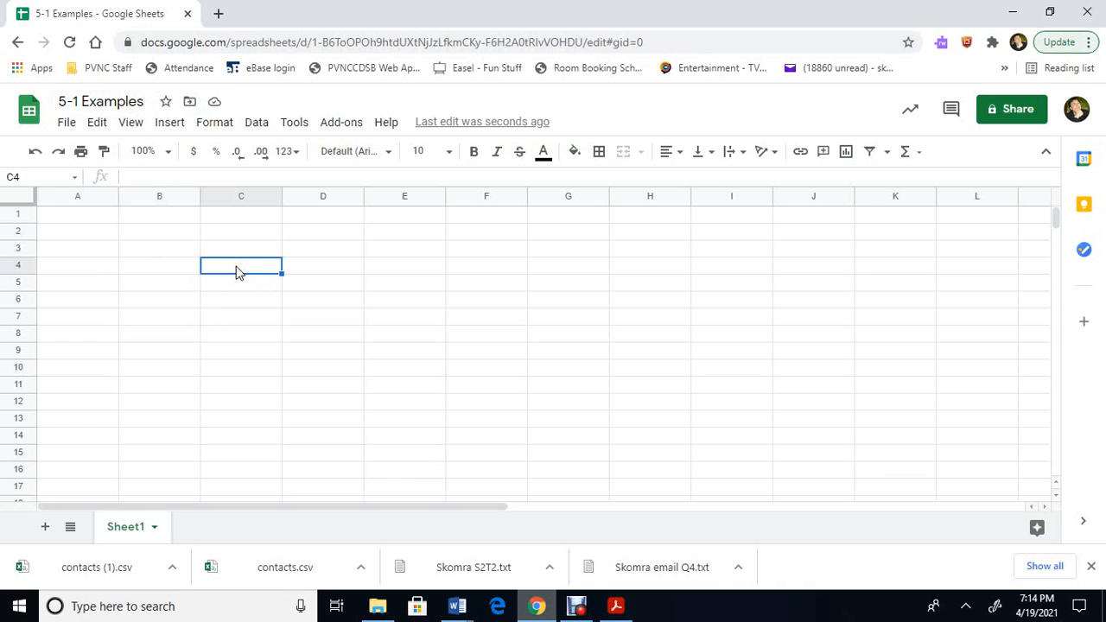
text(Fun with nu)
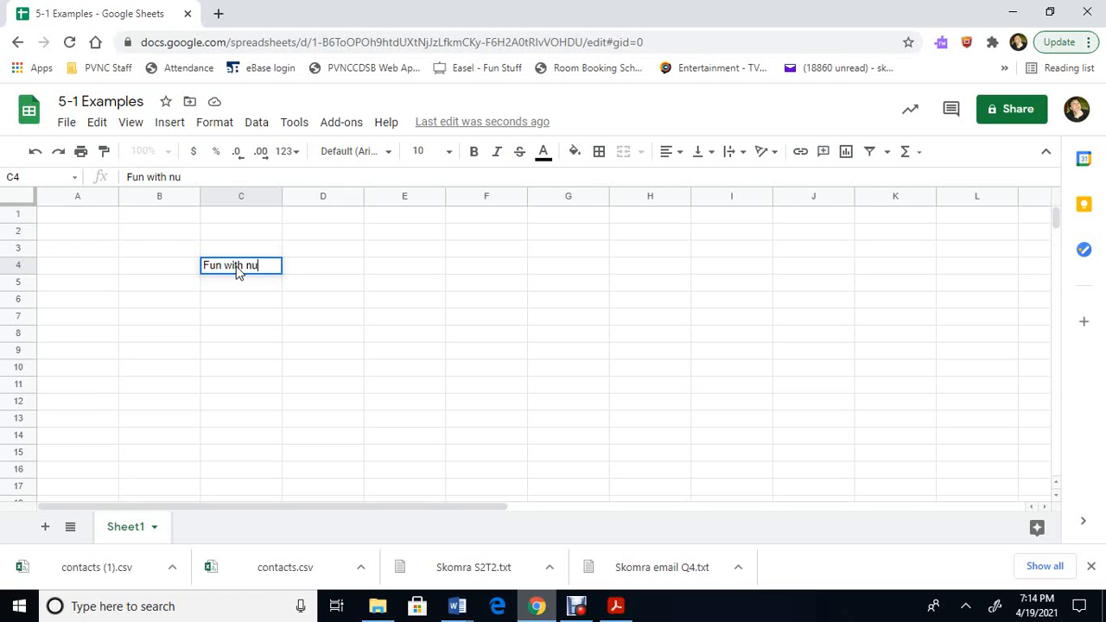
text(mbe)
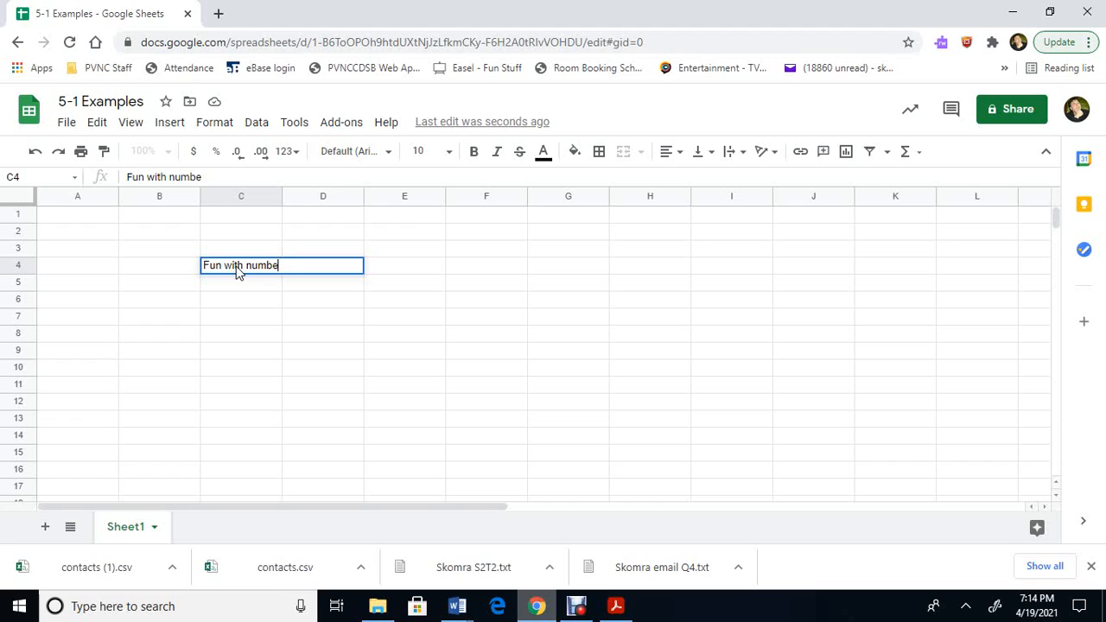
text(ersrs)
key(Return)
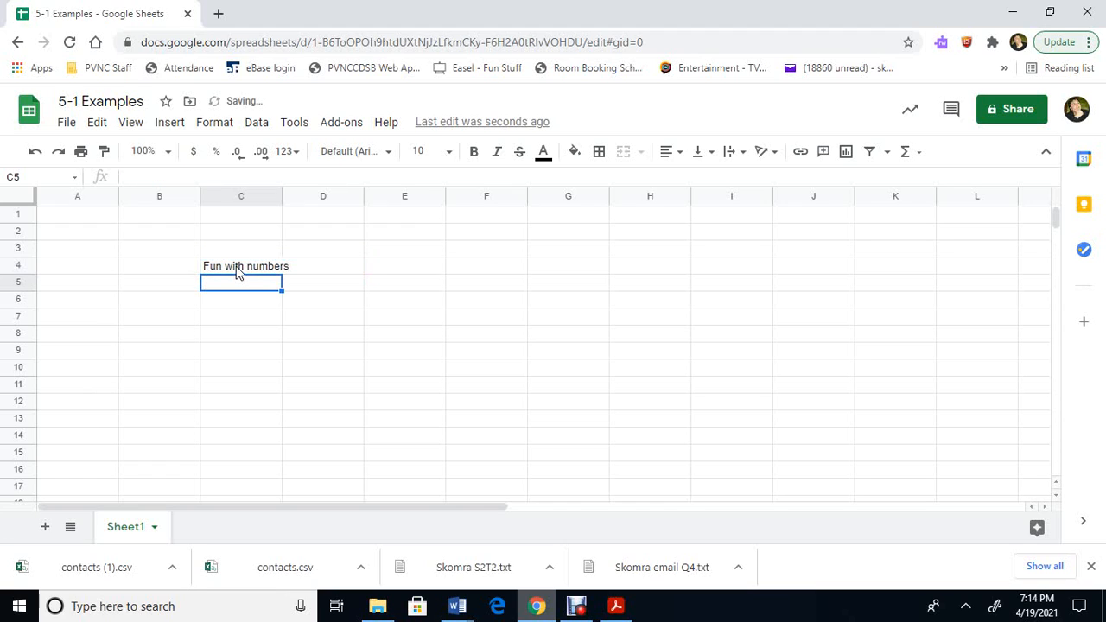
- Enter the column headings "Number" in C5 and "Number as a Currency" in D5
text(Number)
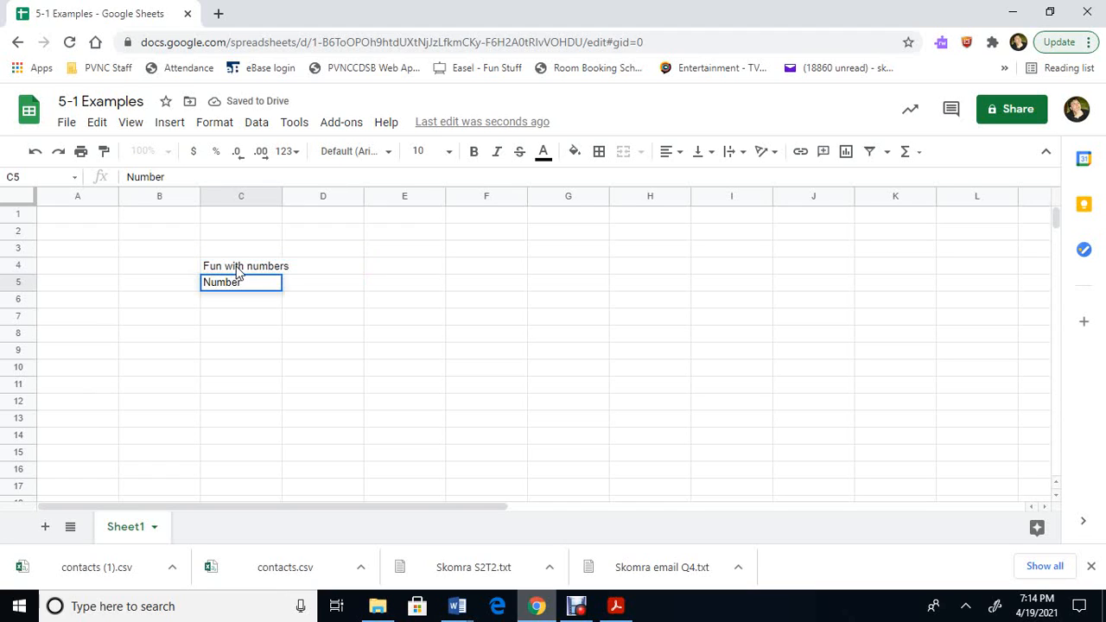
key(Tab)
text(Number )
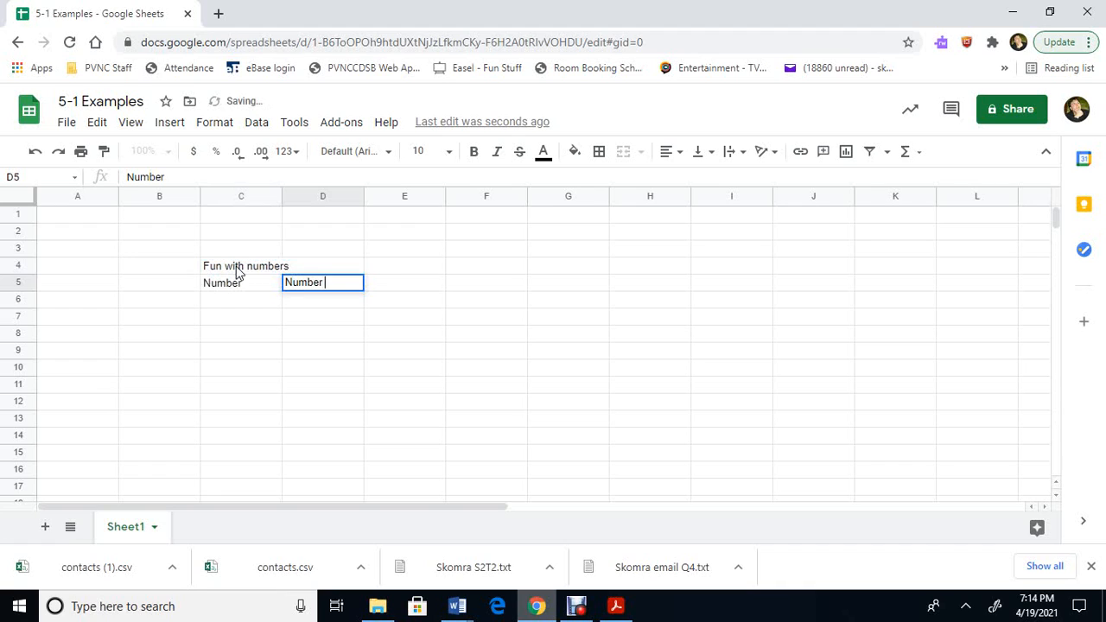
text(a)
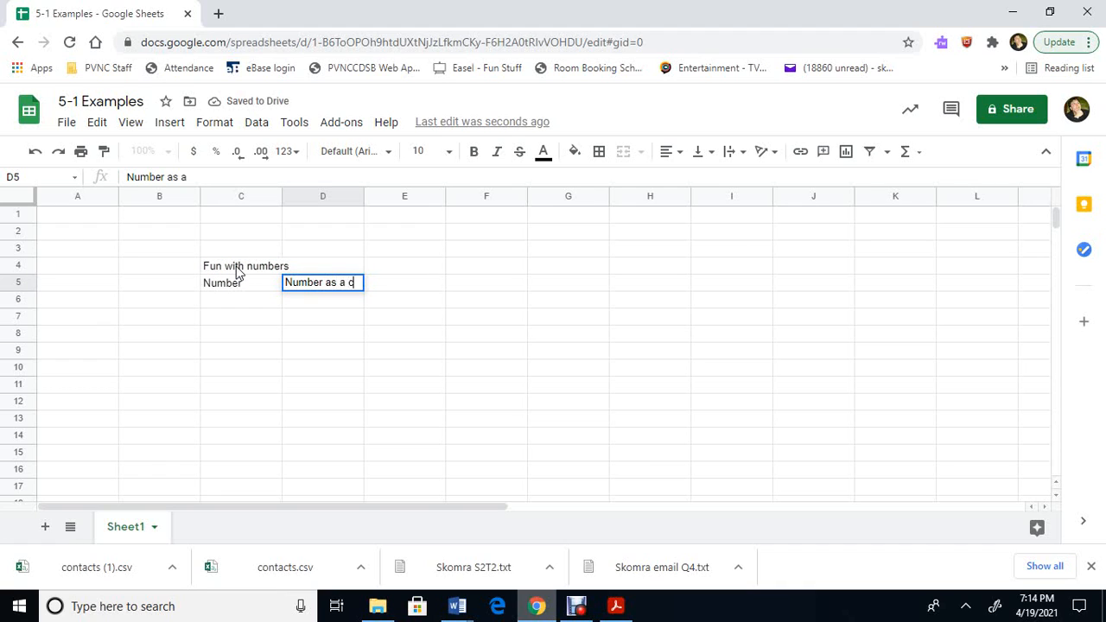
text(s a Curre)
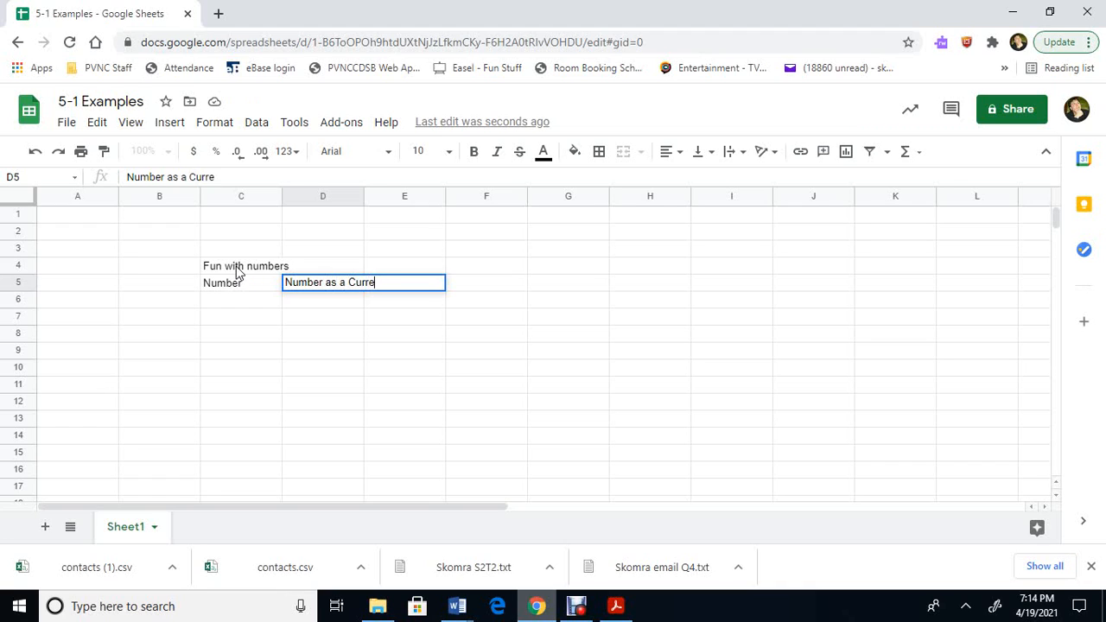
text(ncy)
key(Tab)
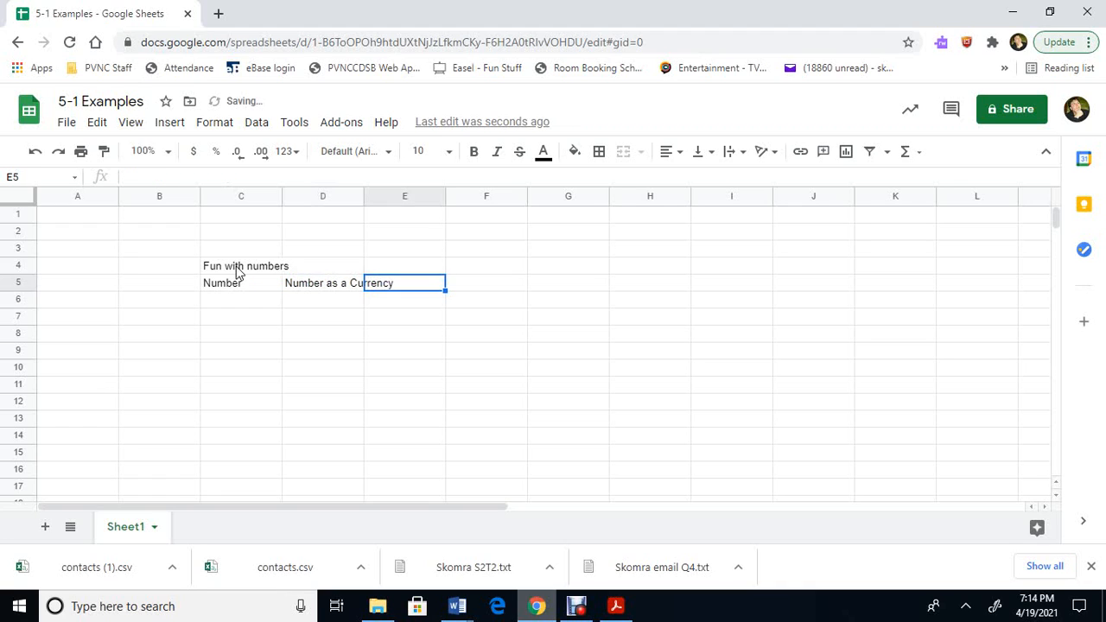
- Enter the column heading "Number with 4 decimals" in cell E5
text(Number w)
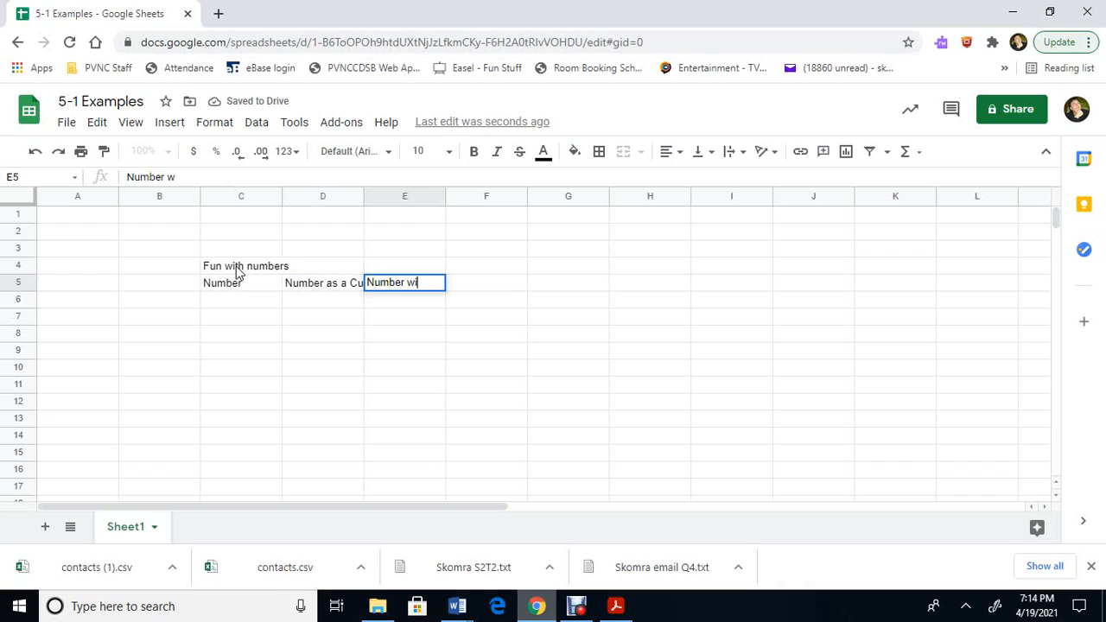
text(ith 4 decimals)
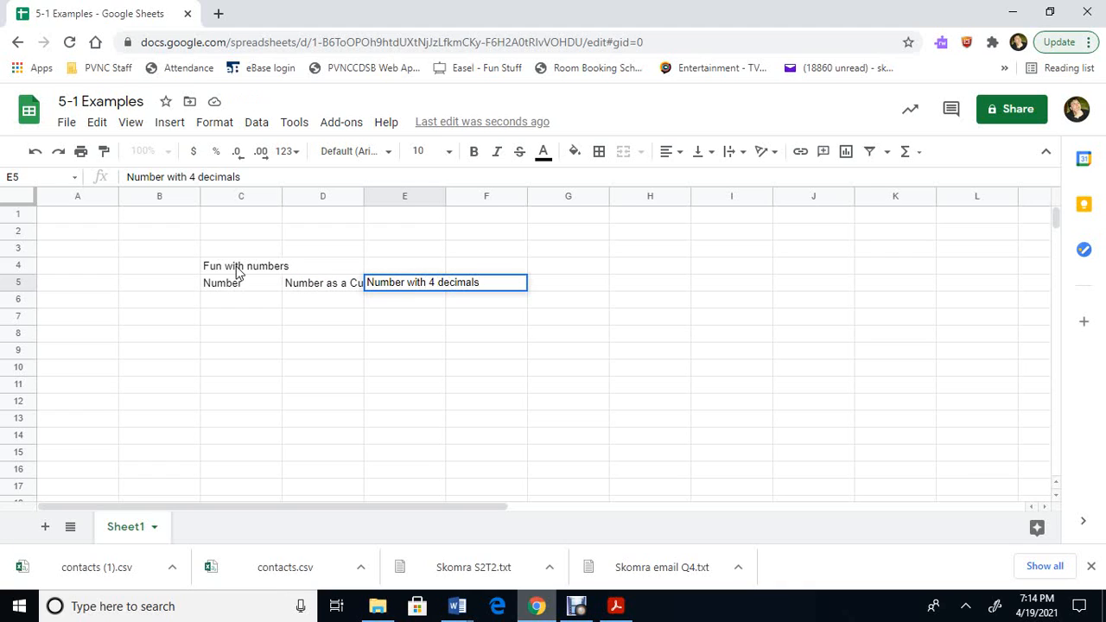
key(Tab)
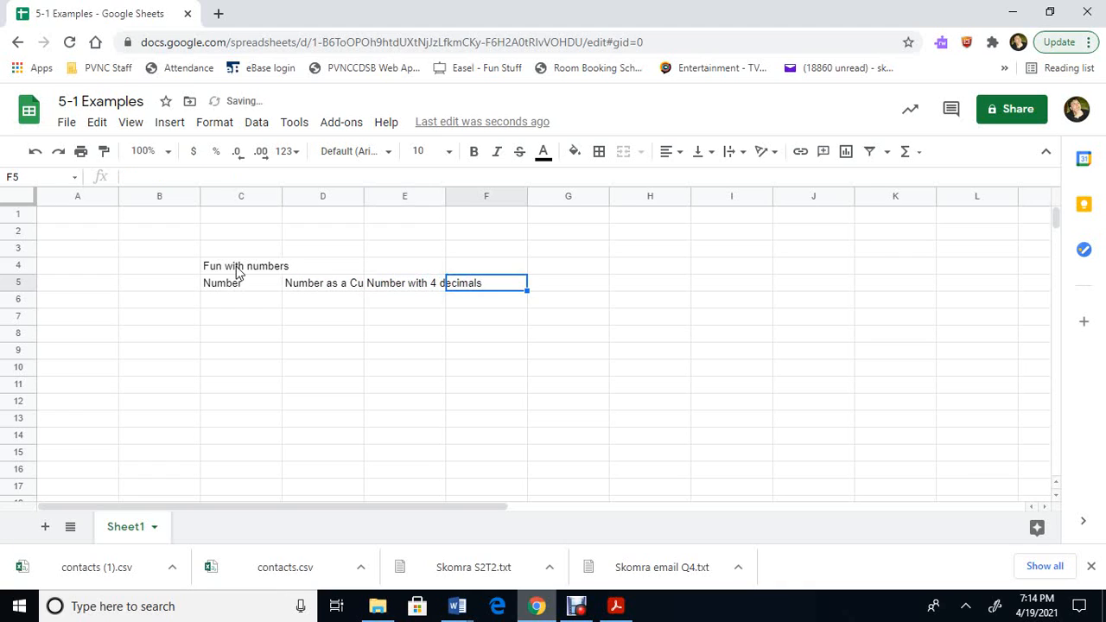
click(239, 268)
text(Number as a)
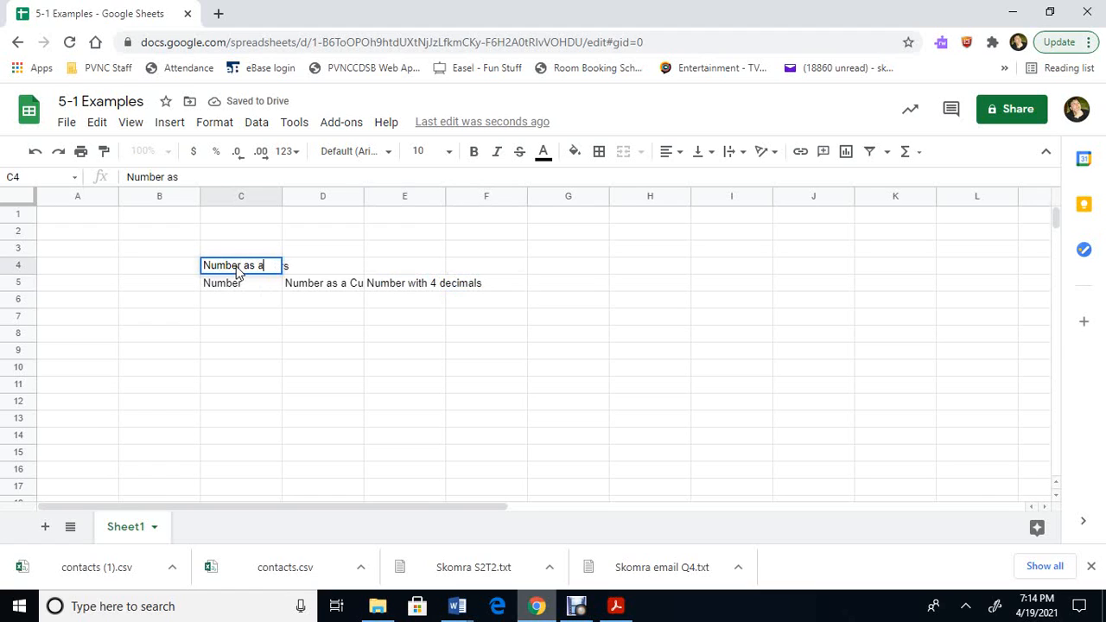
key(Escape)
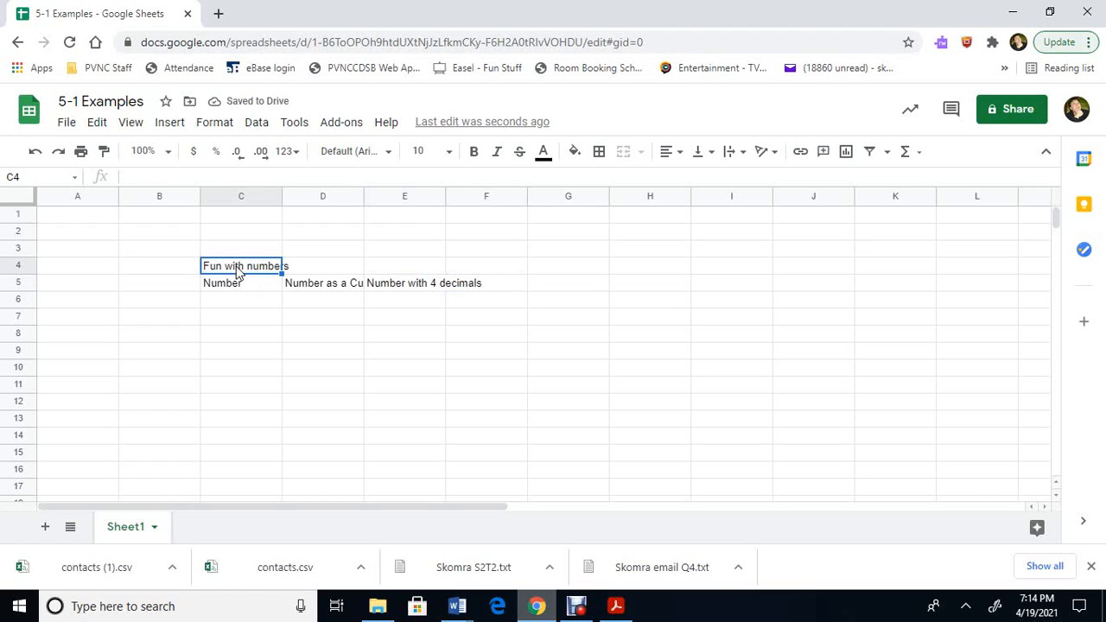
- Enter the column heading "Number as a percent" in cell F5
click(434, 289)
click(467, 287)
text(Number as)
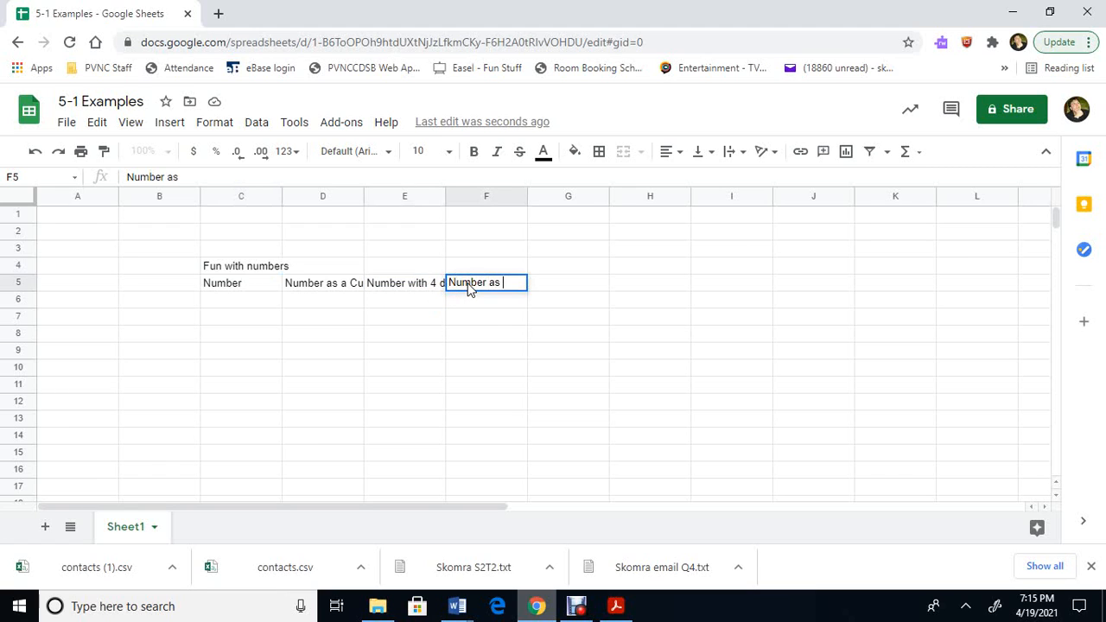
text( a percent)
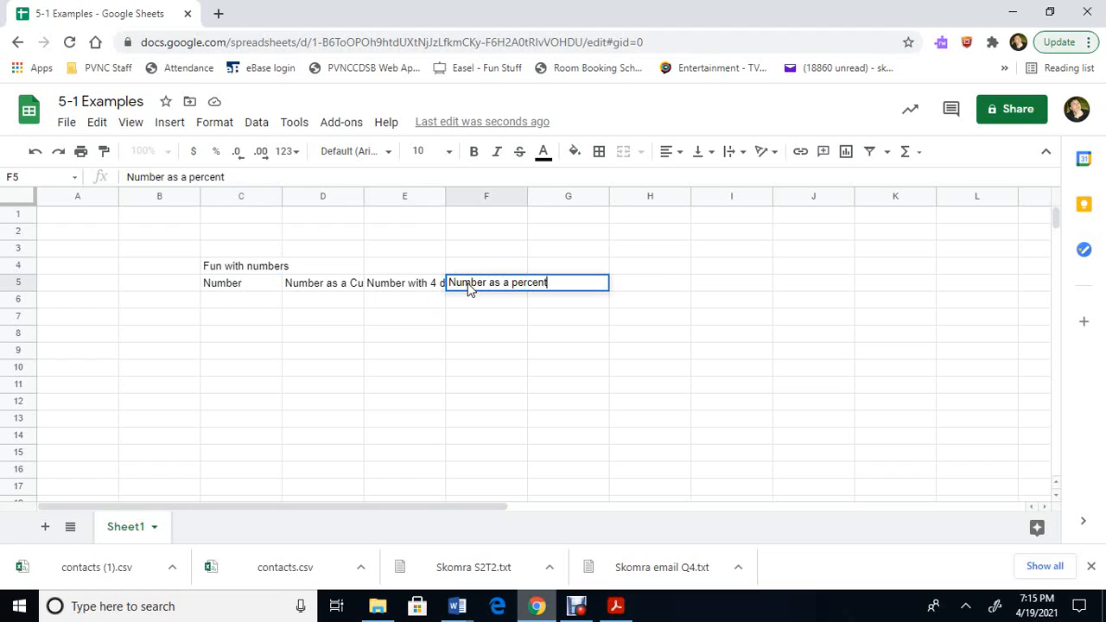
click(617, 319)
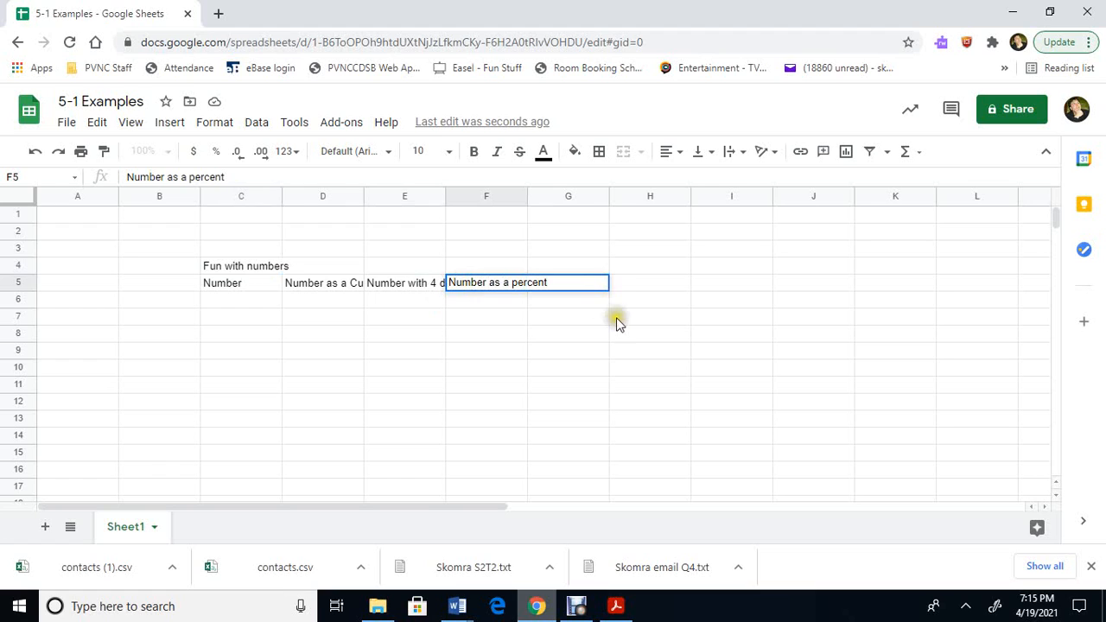
- Enter the column heading "Number in Scientific Notation" in cell G5
click(583, 273)
click(585, 285)
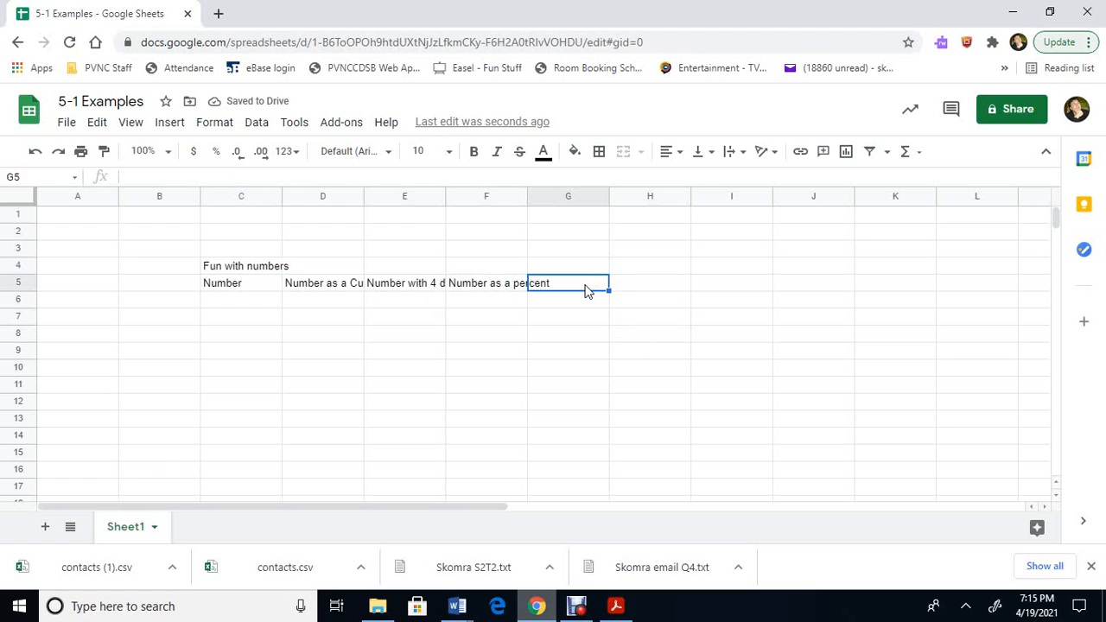
text(Number in)
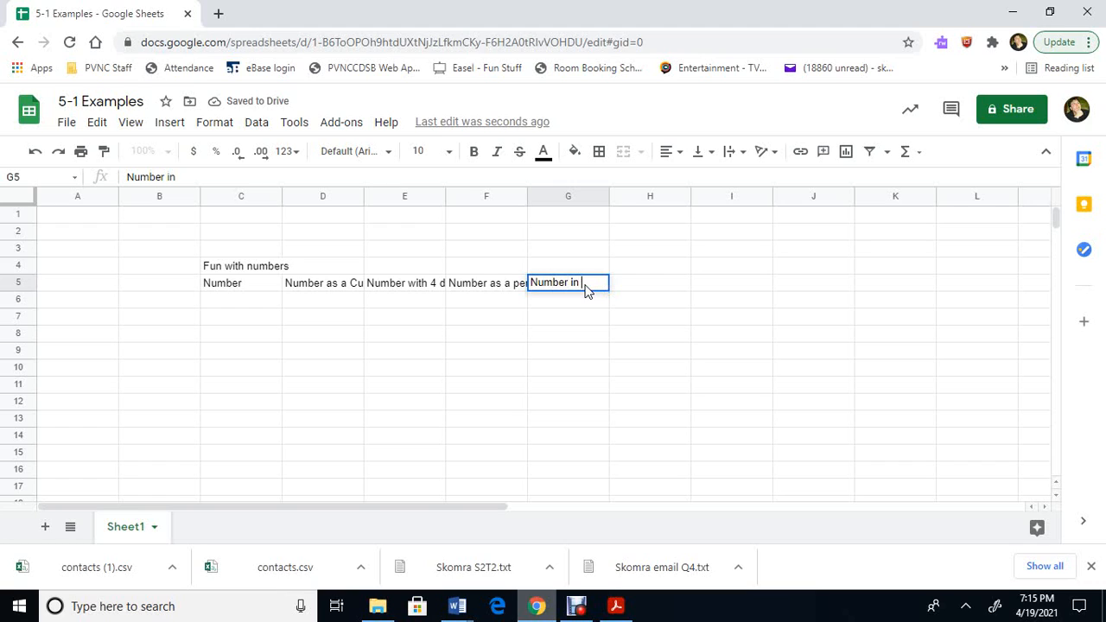
text( Scientific Notation)
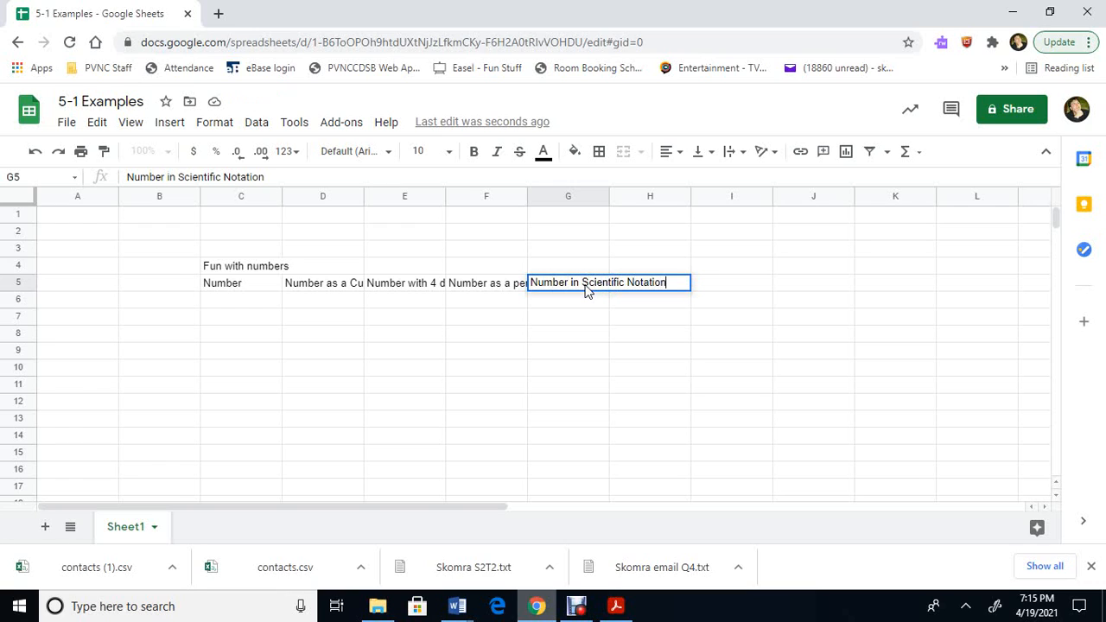
key(Return)
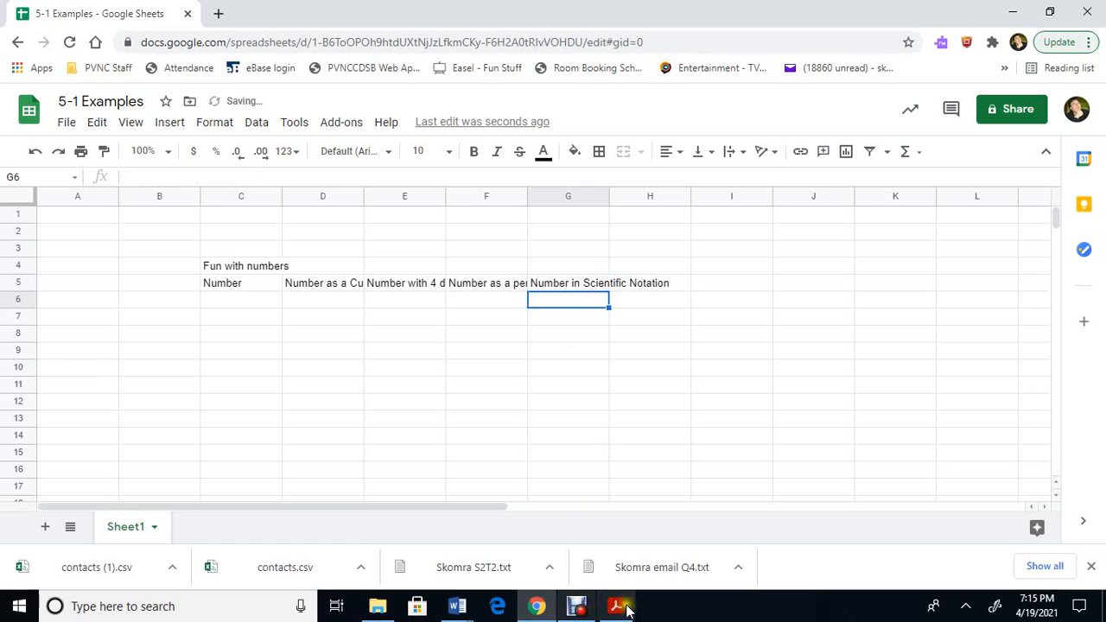
- Wrap the text of the column headings in C5:H5 and widen column G until its heading fits on two lines
mouse_move(457, 605)
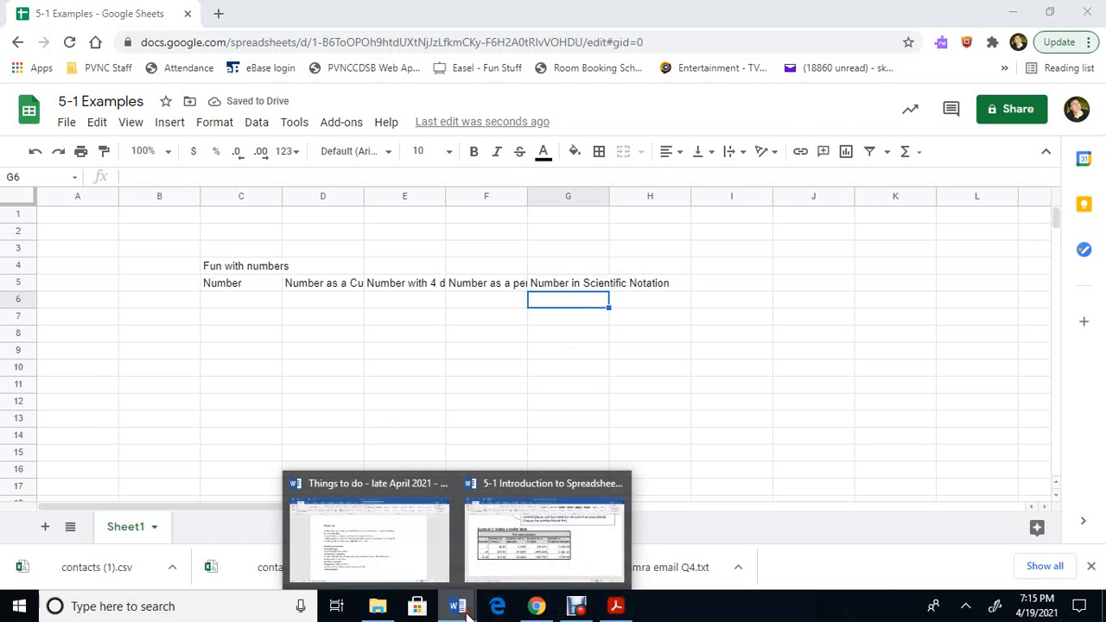
click(496, 557)
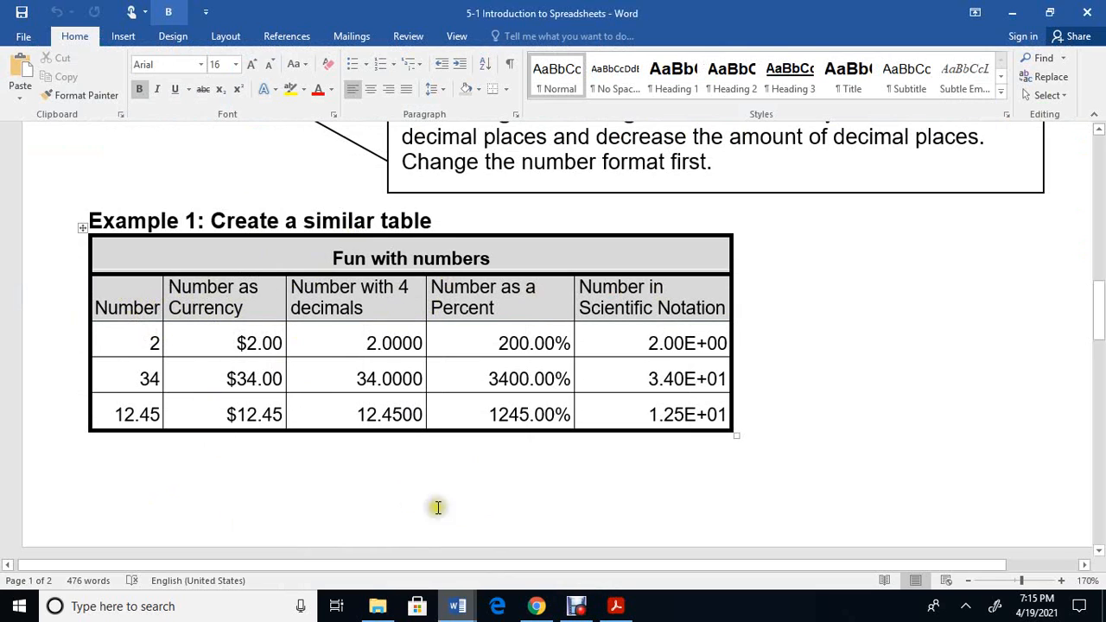
click(533, 607)
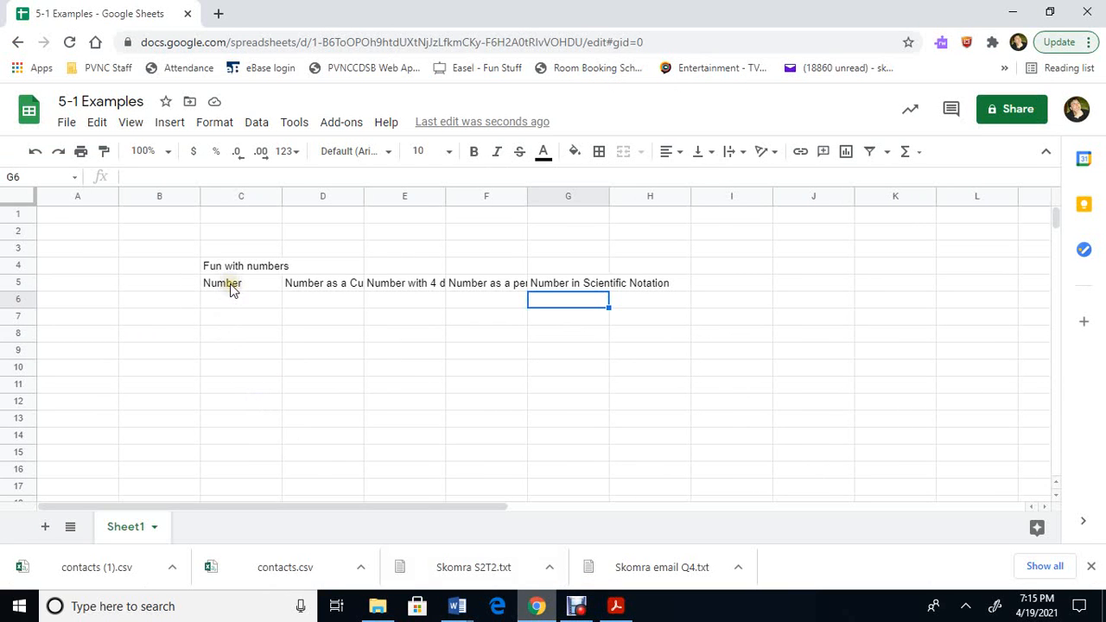
drag(231, 286, 642, 287)
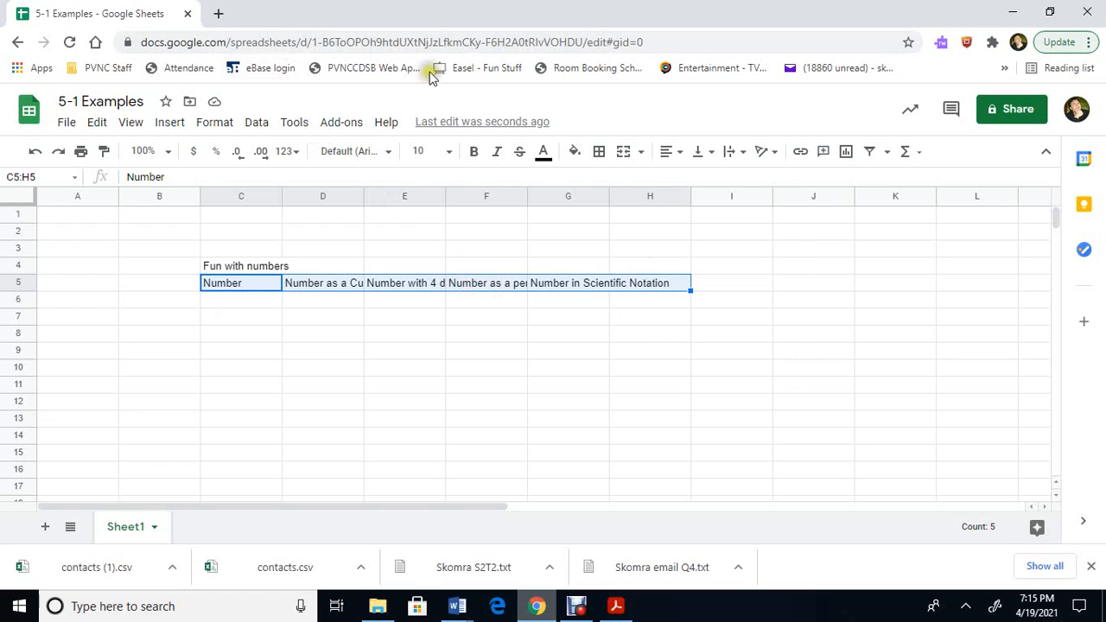
click(230, 128)
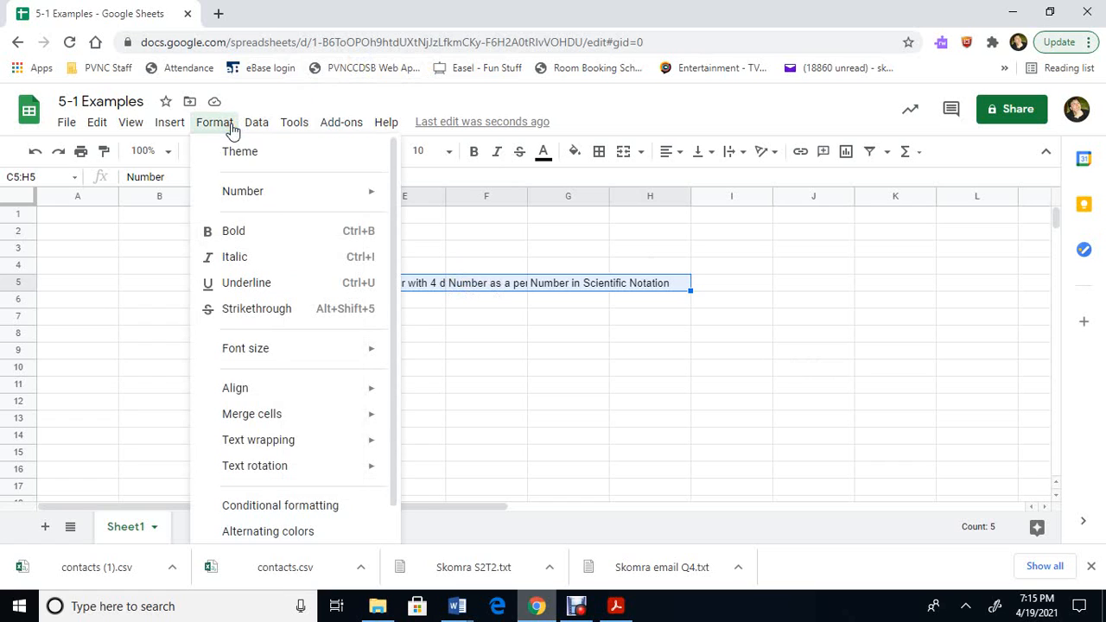
mouse_move(333, 442)
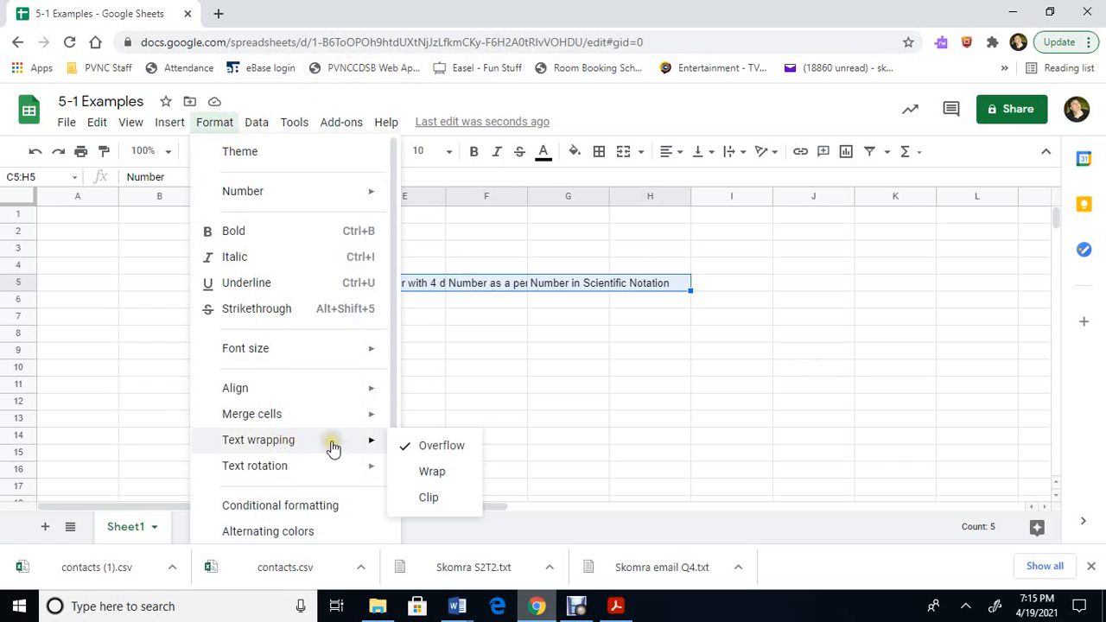
click(435, 472)
click(452, 383)
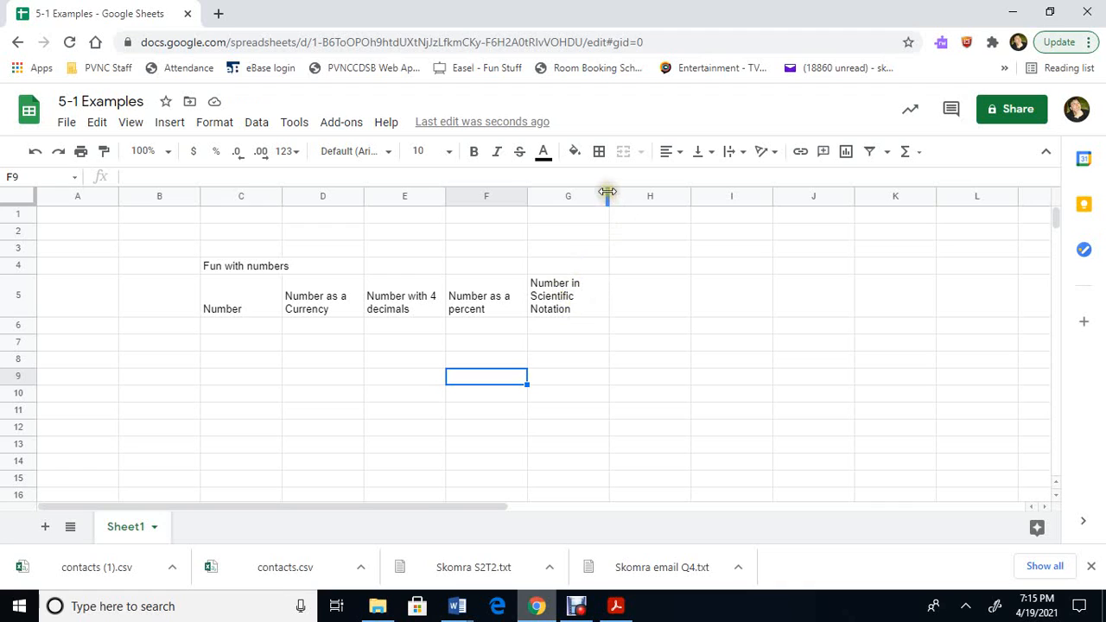
mouse_move(611, 196)
mouse_down()
mouse_move(621, 195)
mouse_move(600, 190)
mouse_move(623, 195)
mouse_up()
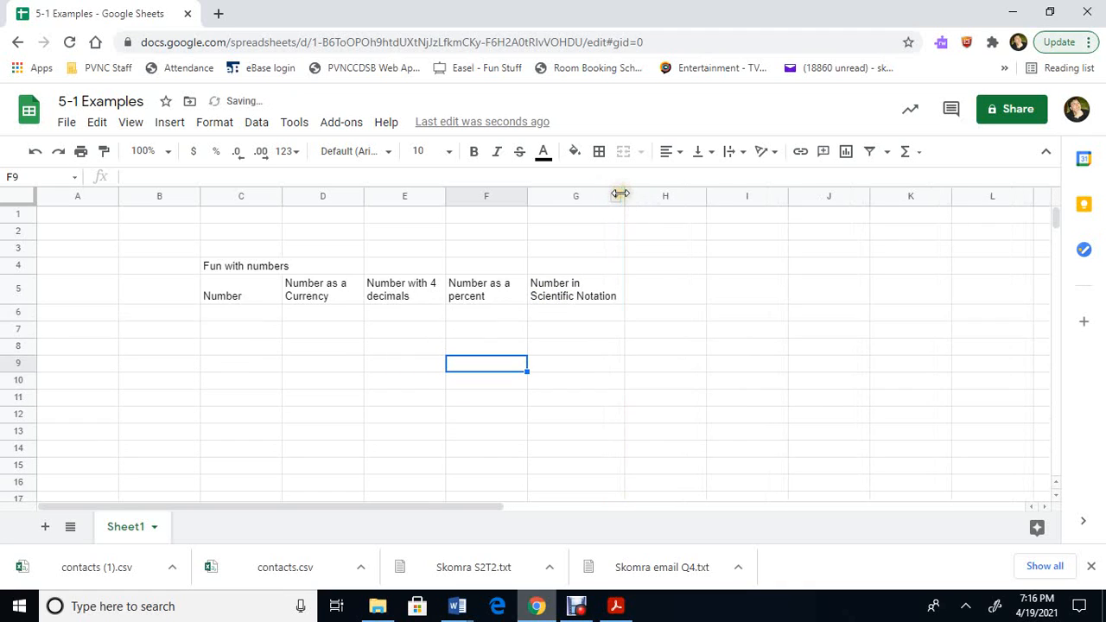
click(294, 350)
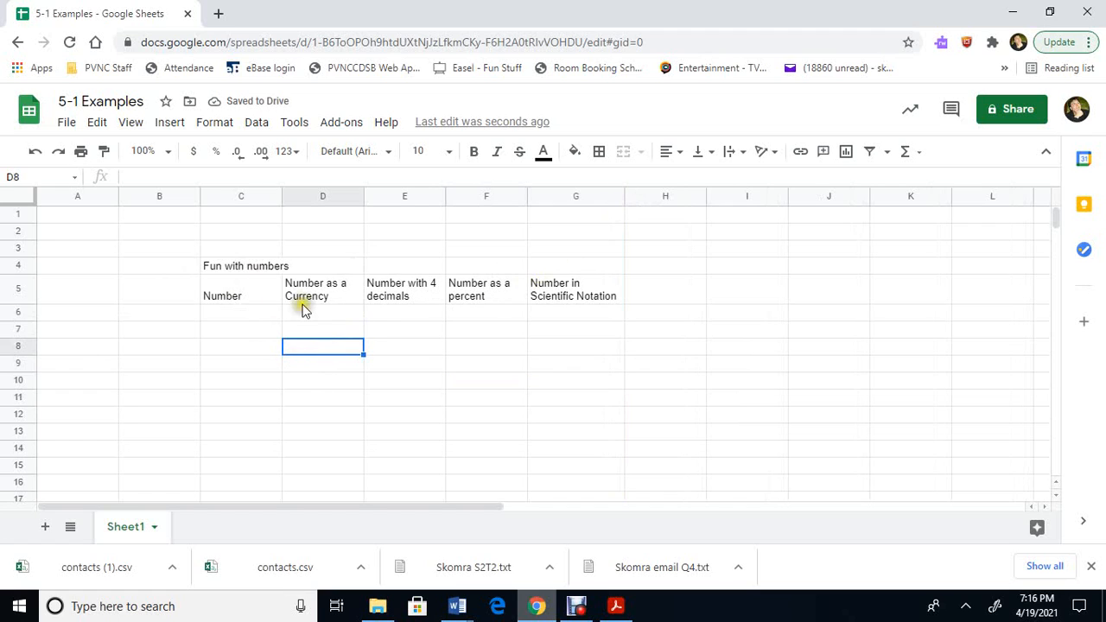
- Merge cells C4:G4 into one cell for the "Fun with numbers" title
drag(251, 271, 549, 265)
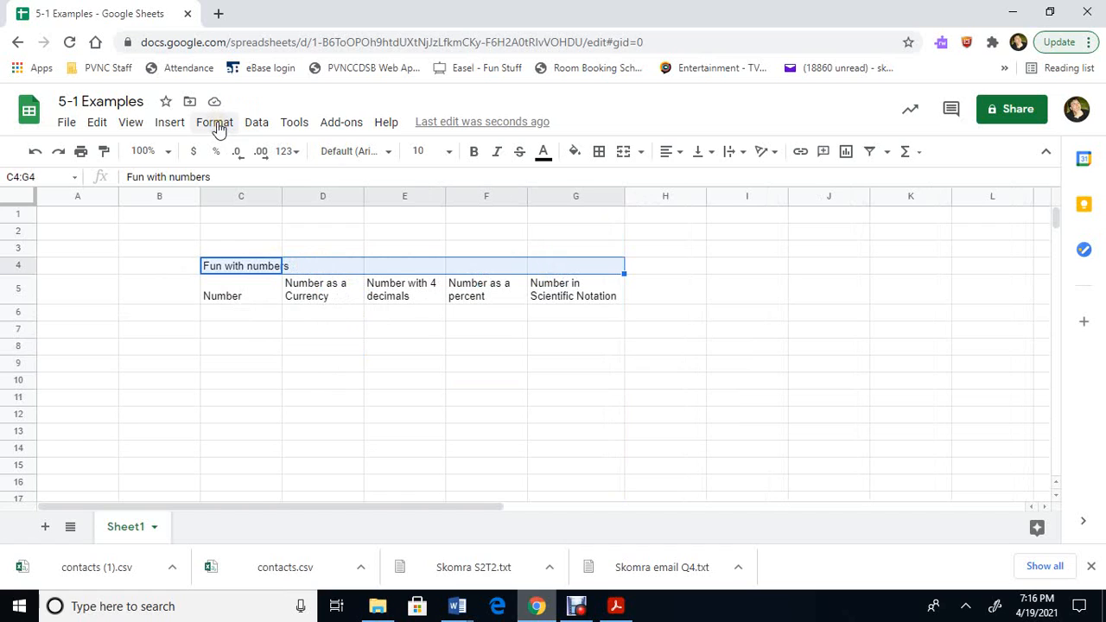
click(216, 123)
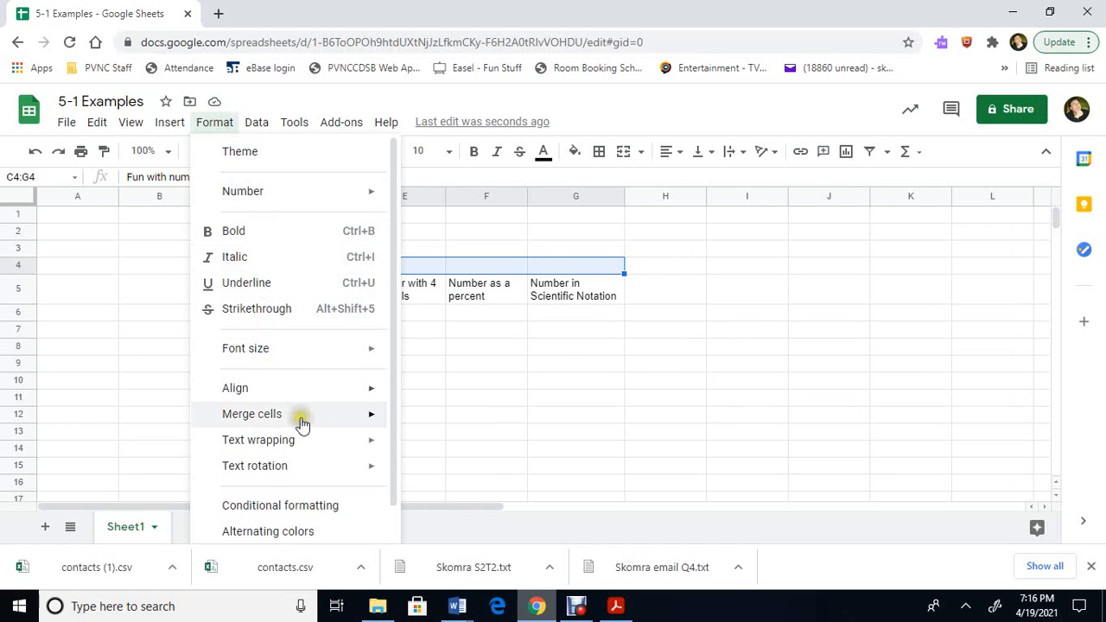
mouse_move(299, 420)
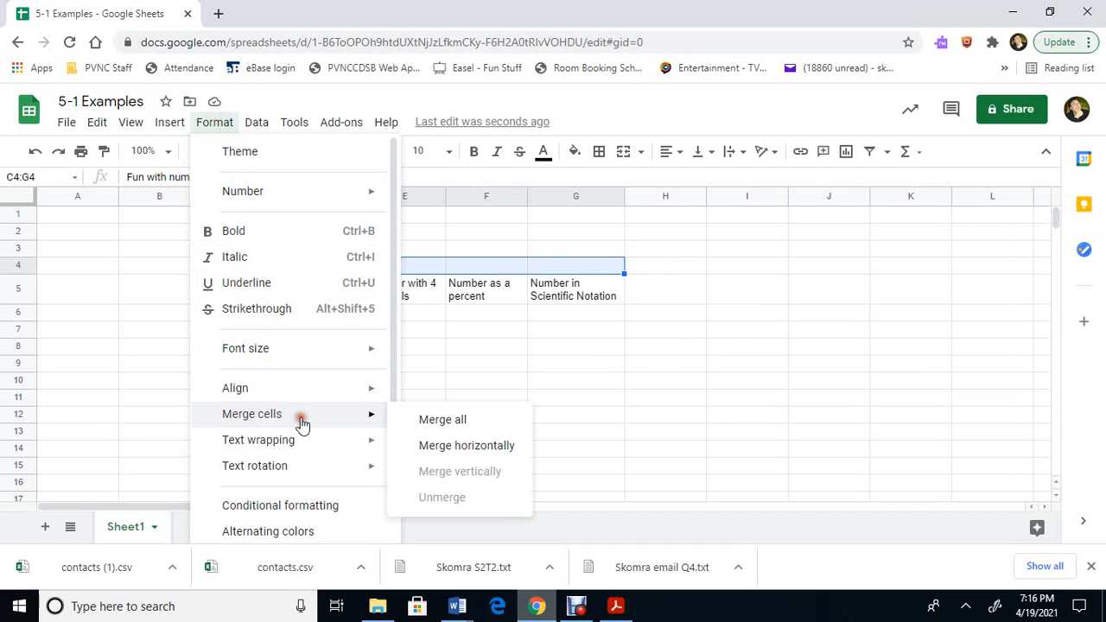
click(437, 422)
click(442, 381)
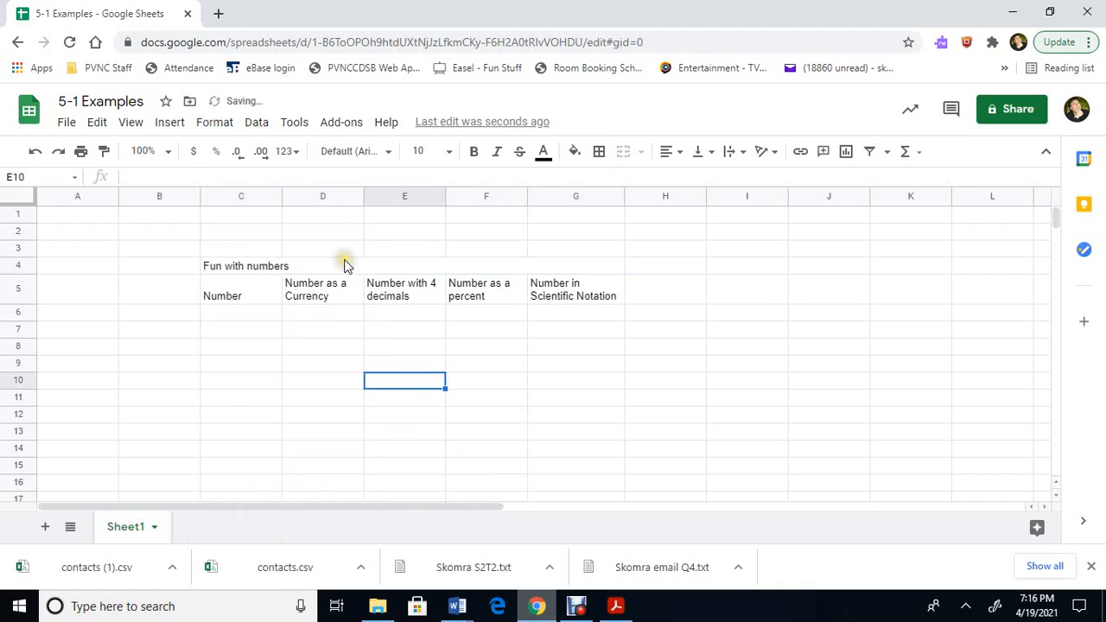
- Centre the "Fun with numbers" title horizontally in its merged cell
click(345, 267)
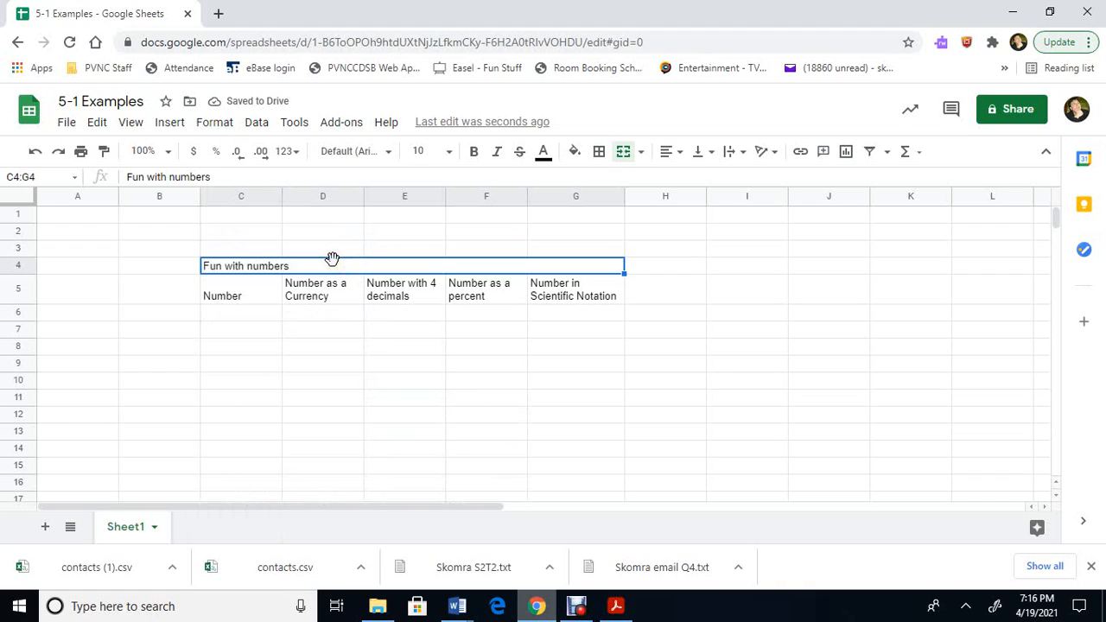
click(680, 162)
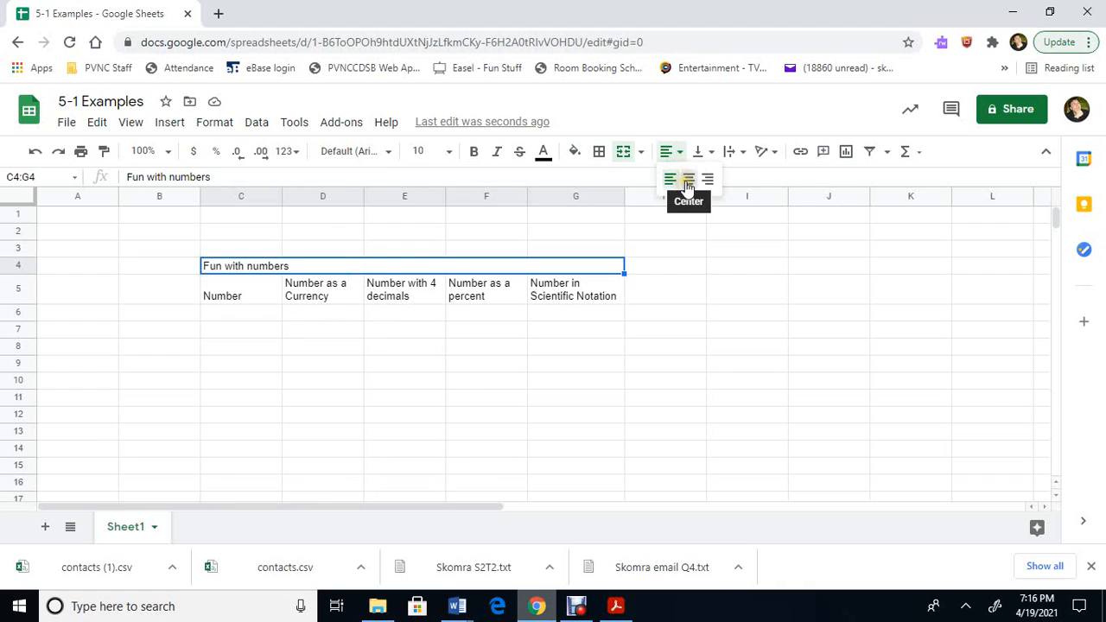
click(685, 181)
click(540, 347)
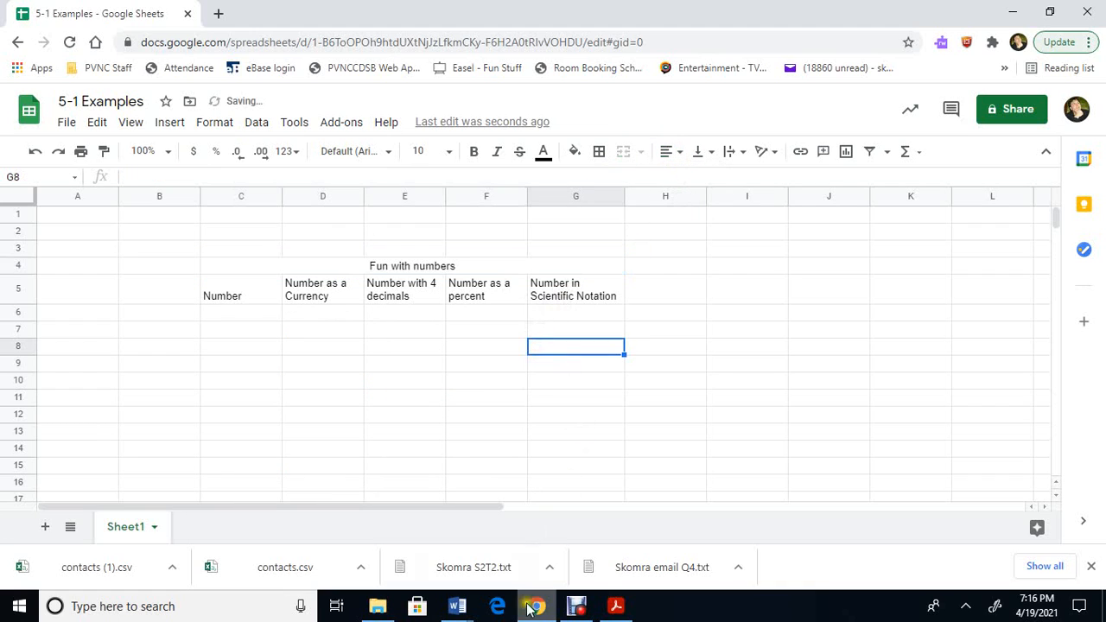
- Check the title's style in the Word example table, then make the "Fun with numbers" title bold in the spreadsheet
mouse_move(457, 607)
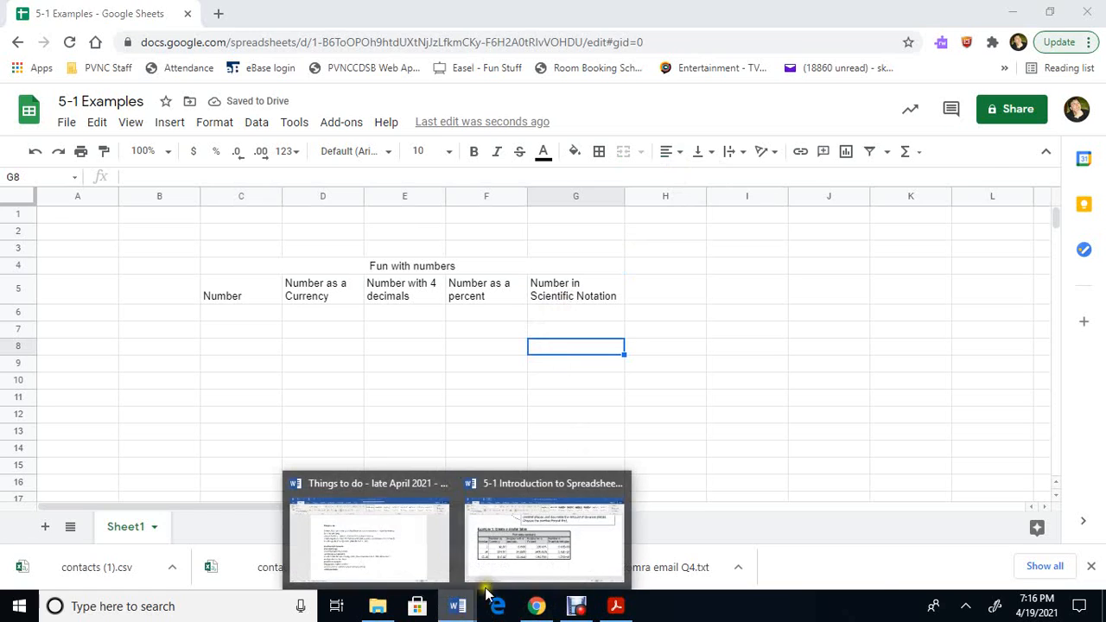
click(533, 557)
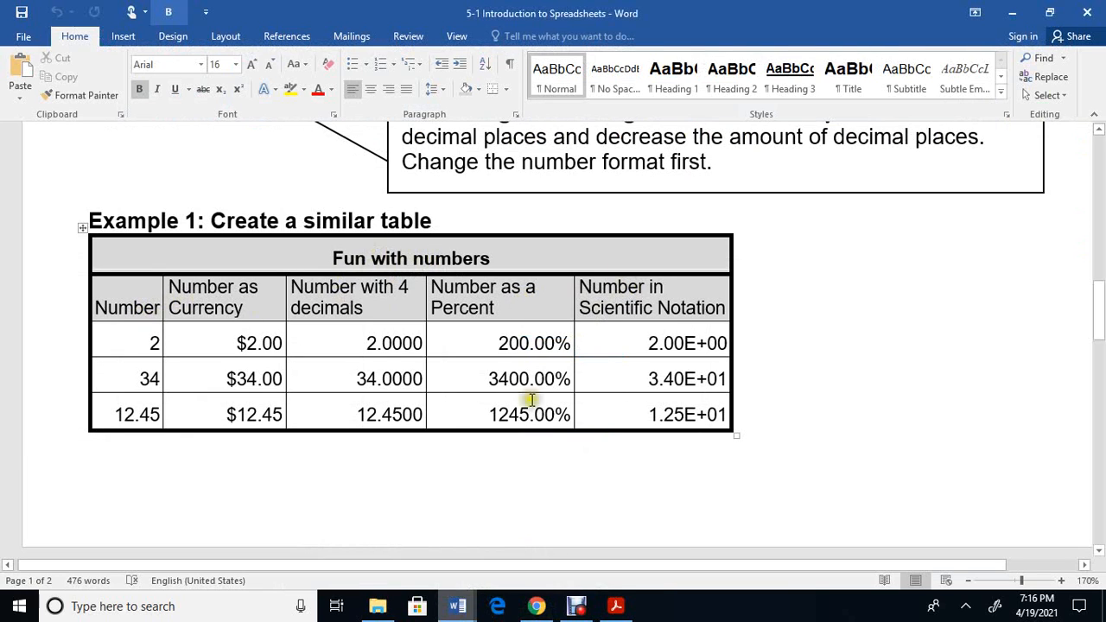
mouse_move(558, 608)
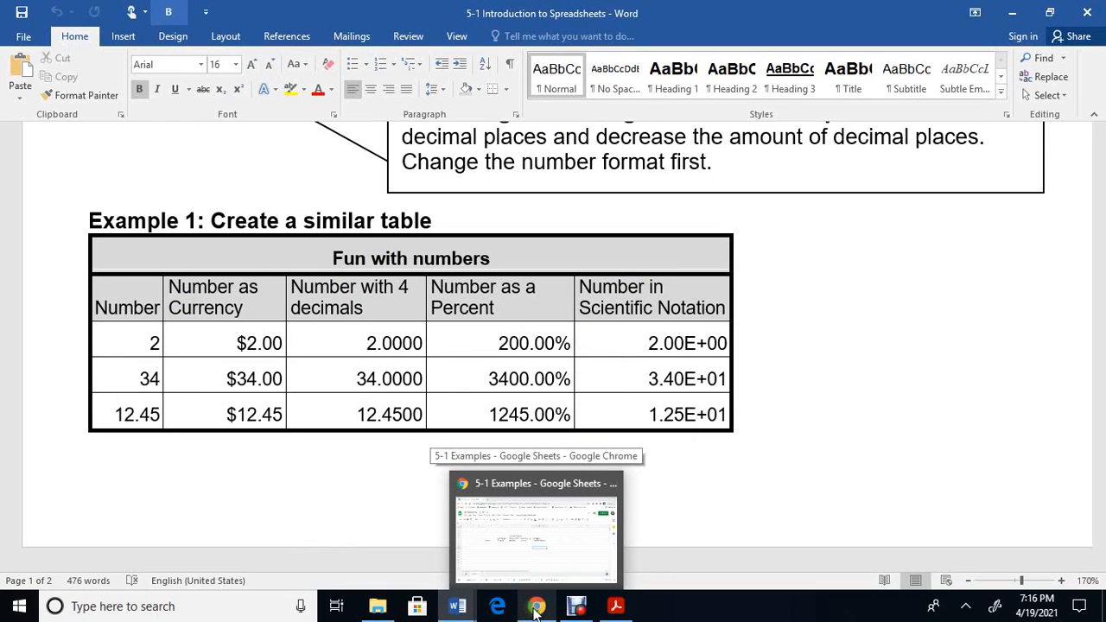
click(530, 610)
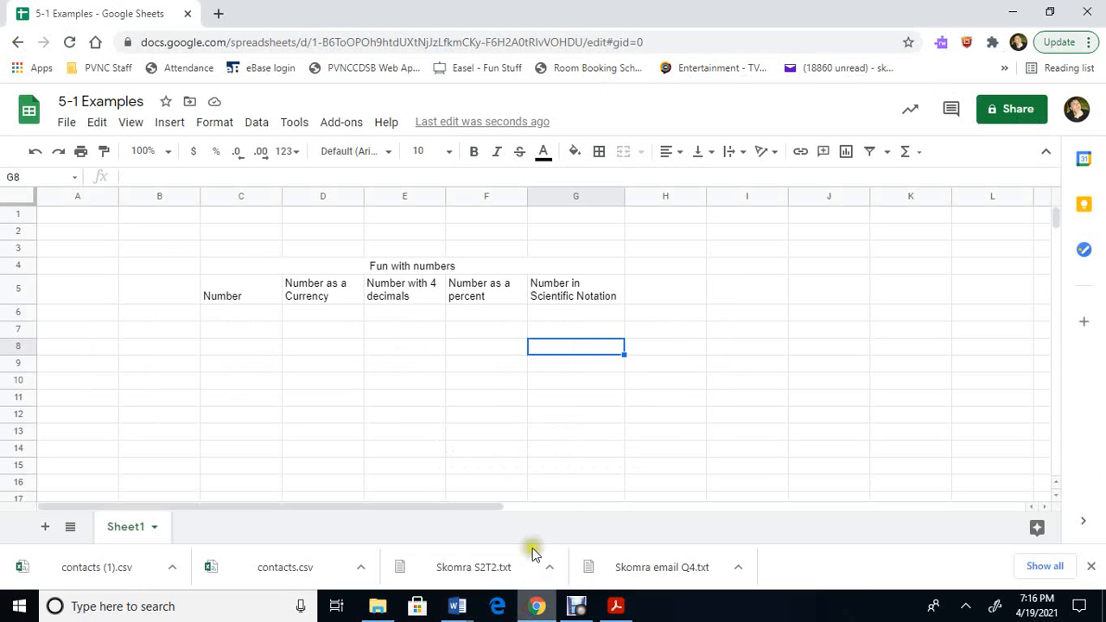
click(445, 268)
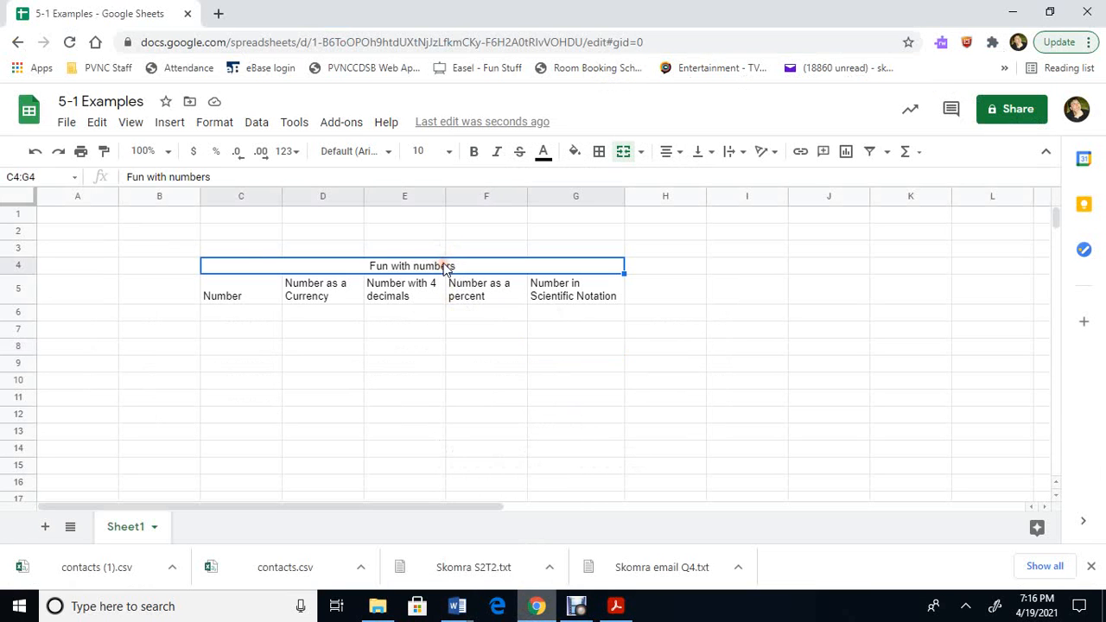
click(474, 151)
click(462, 380)
- Enter 2, 34 and 12.45 in cells C6, C7 and C8 of the Number column
click(242, 319)
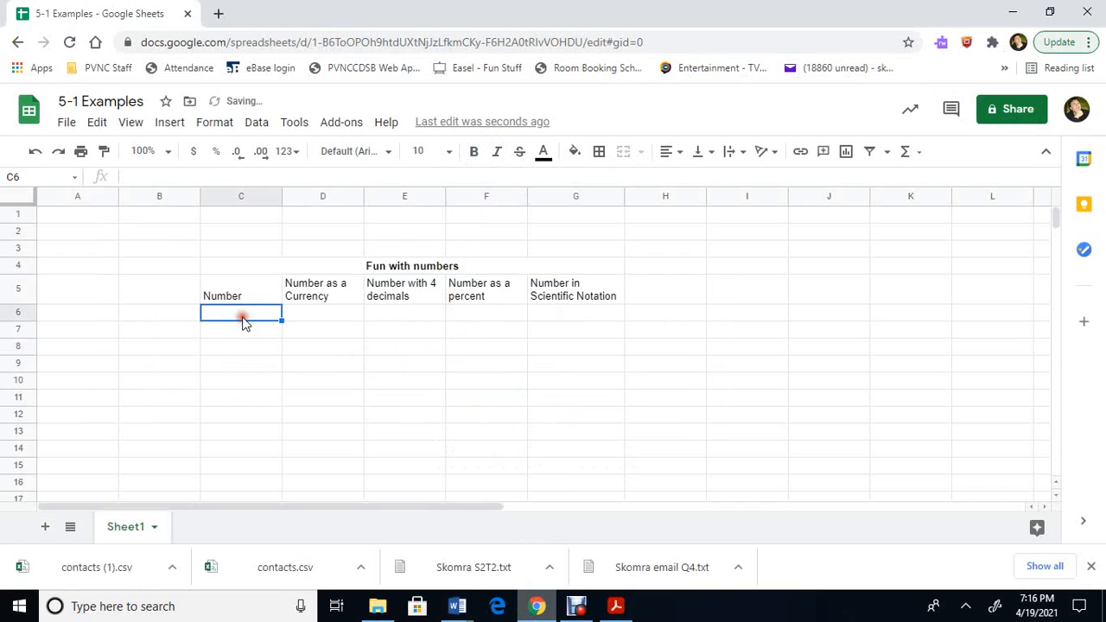
text(2)
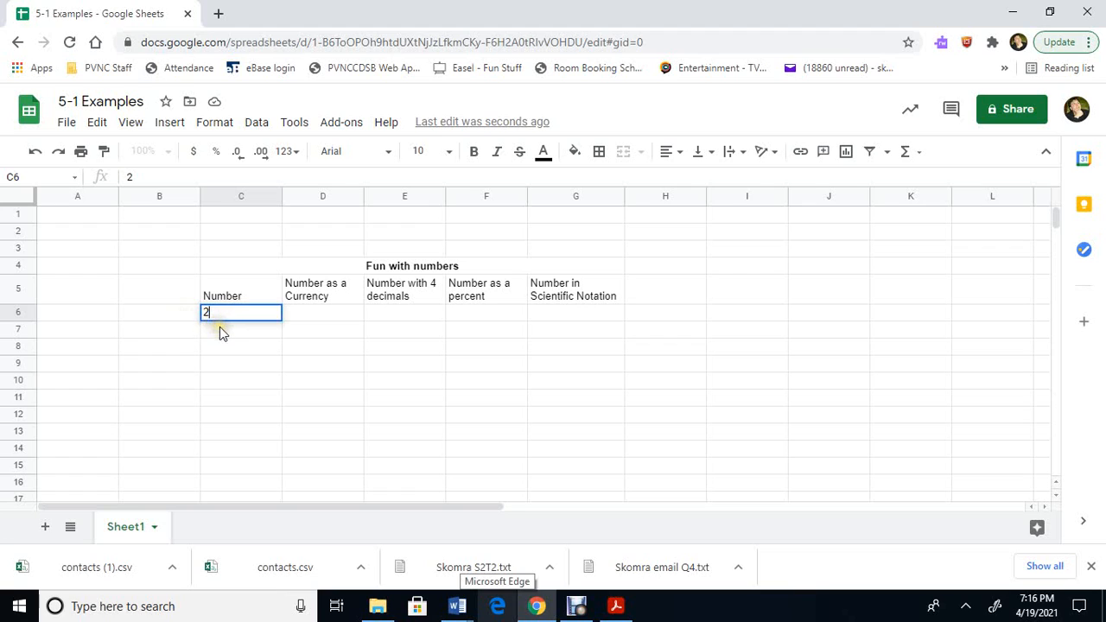
click(221, 328)
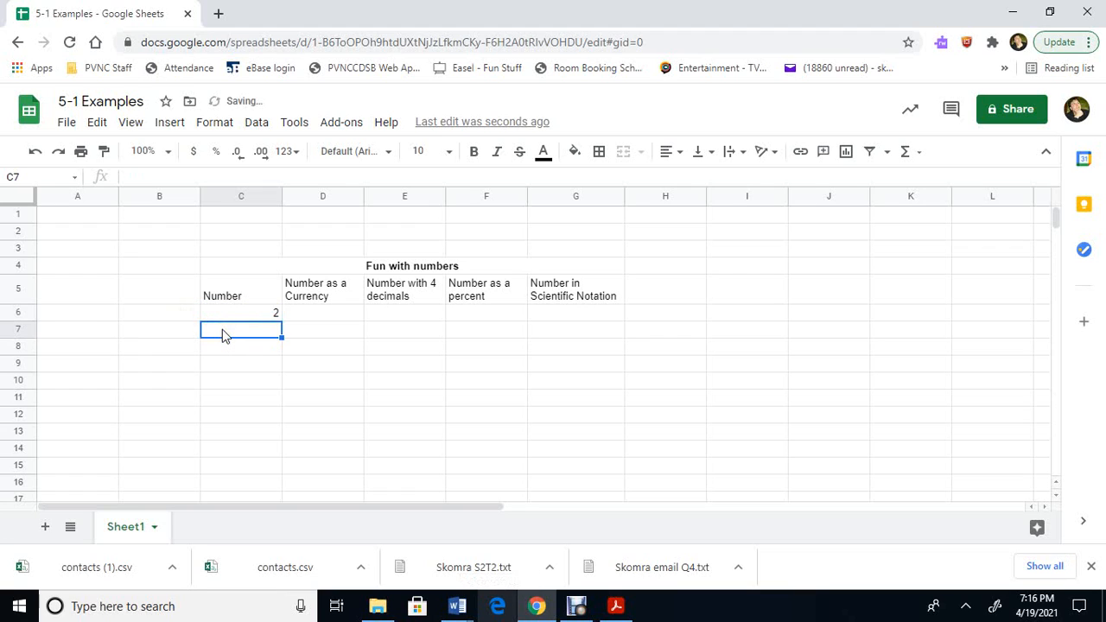
text(34)
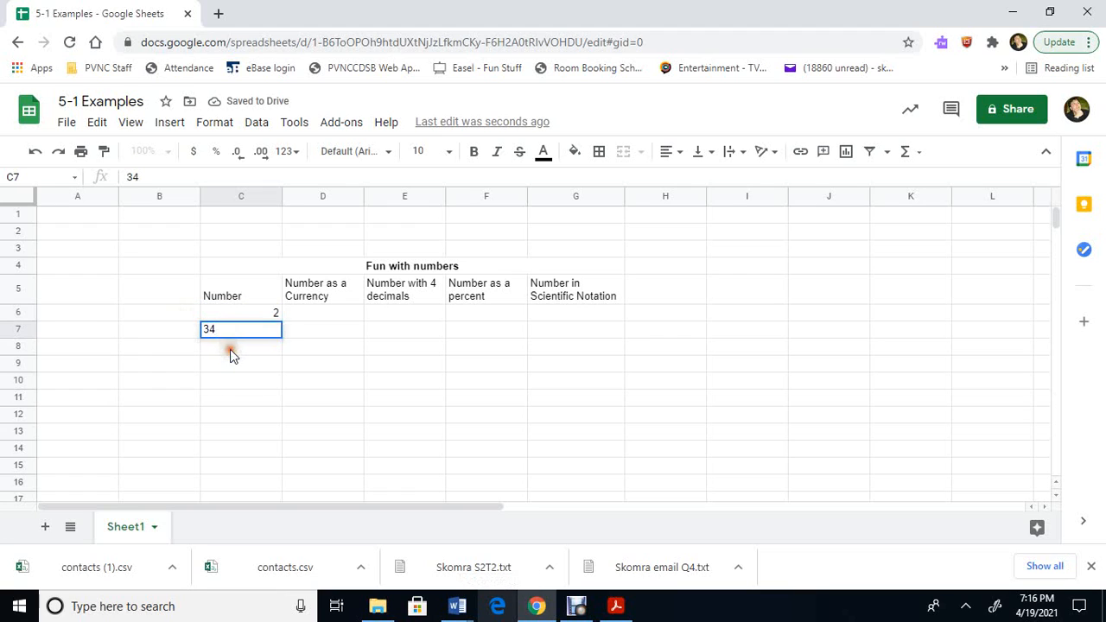
click(229, 349)
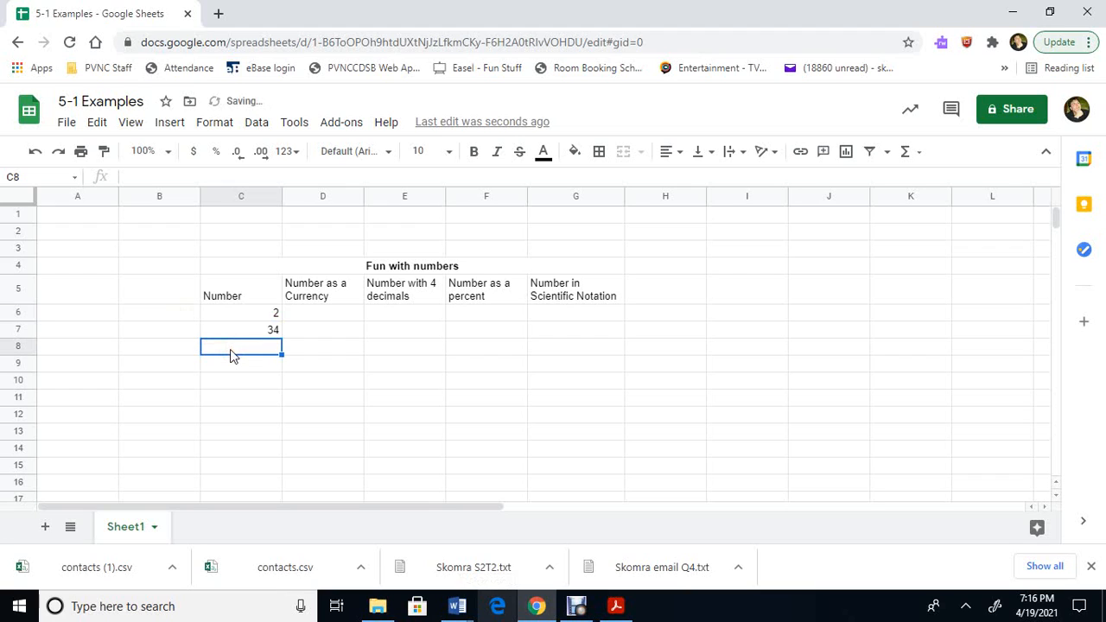
text(12.45)
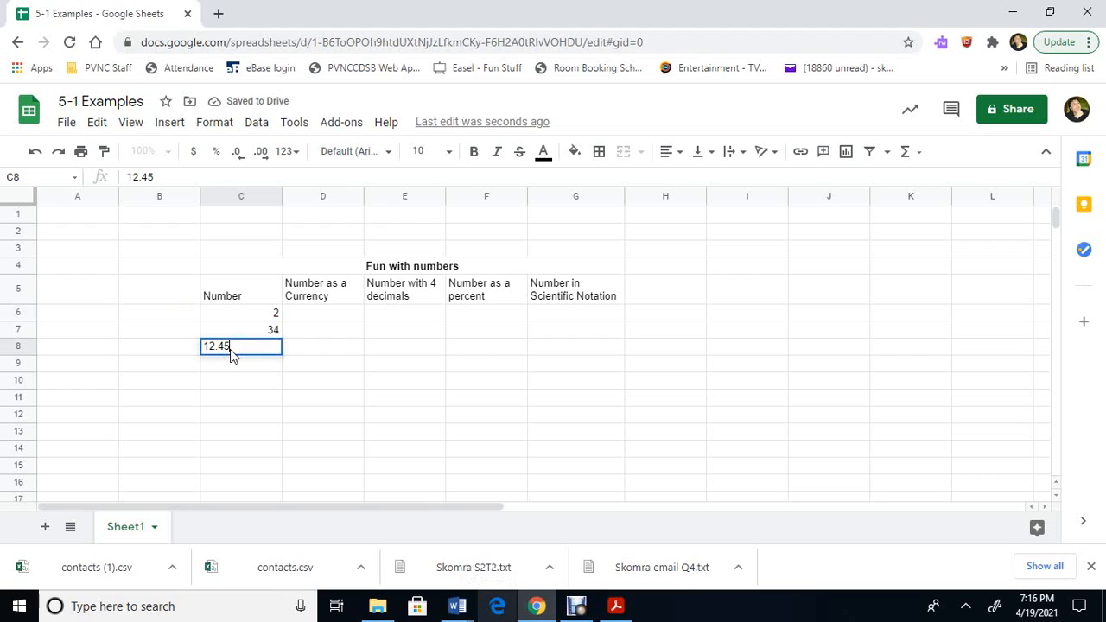
click(246, 384)
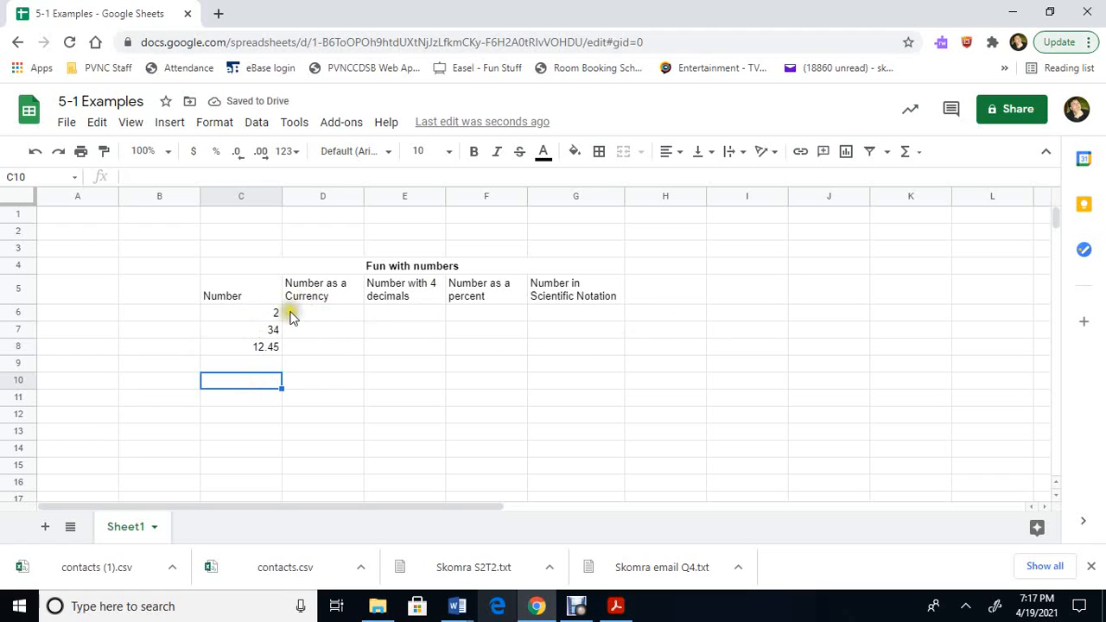
- Copy the three numbers in C6:C8 and paste them into the currency column starting at D6
drag(273, 313, 267, 350)
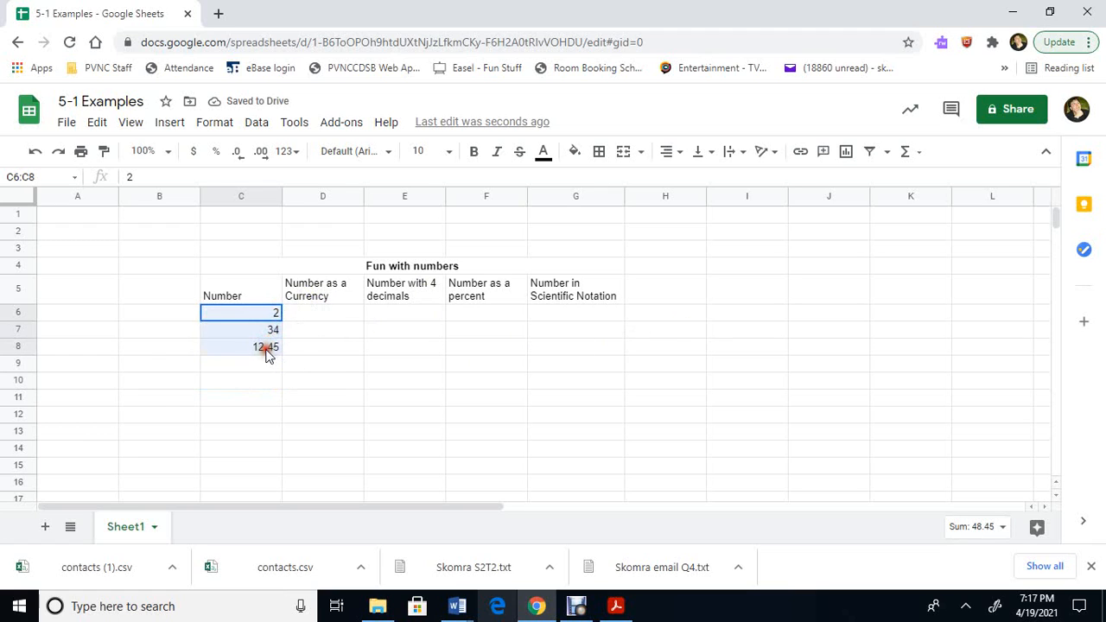
click(323, 380)
drag(256, 311, 266, 356)
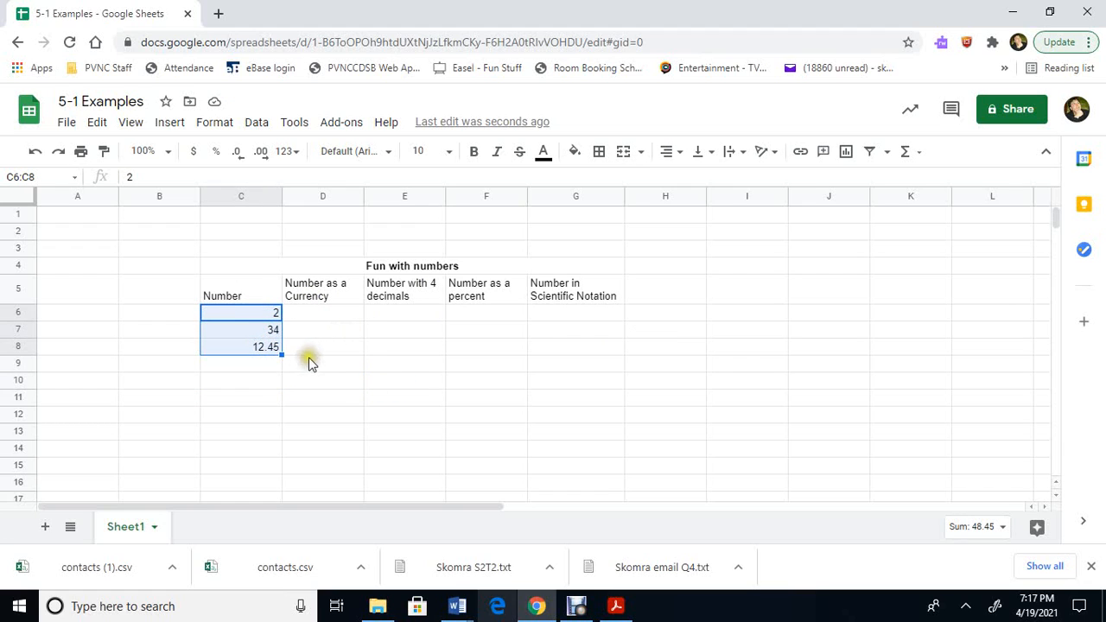
right_click(249, 327)
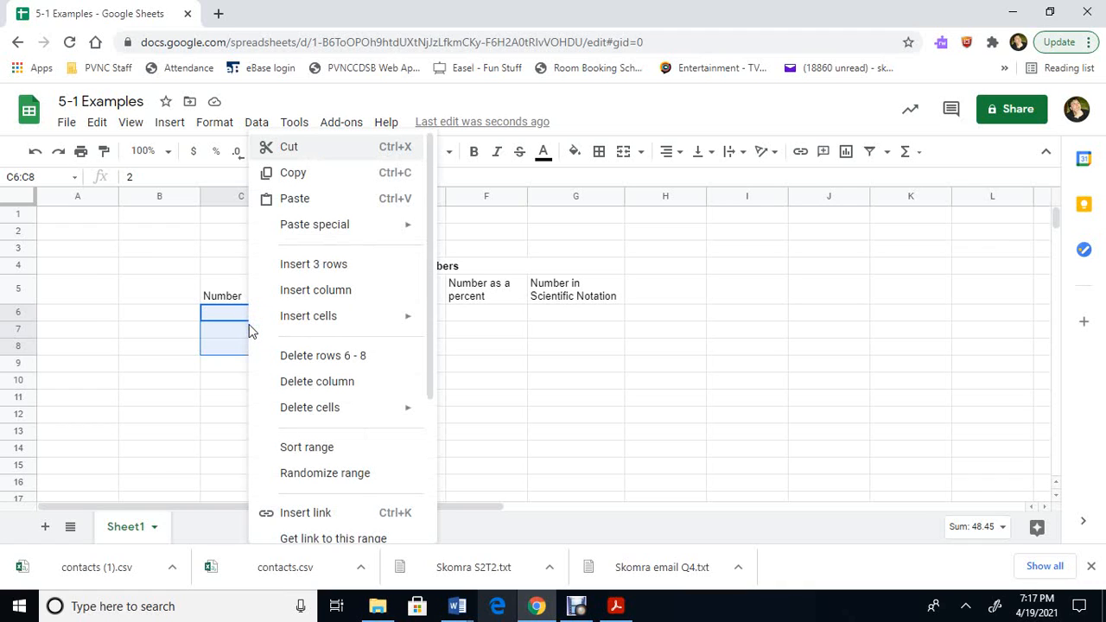
click(329, 175)
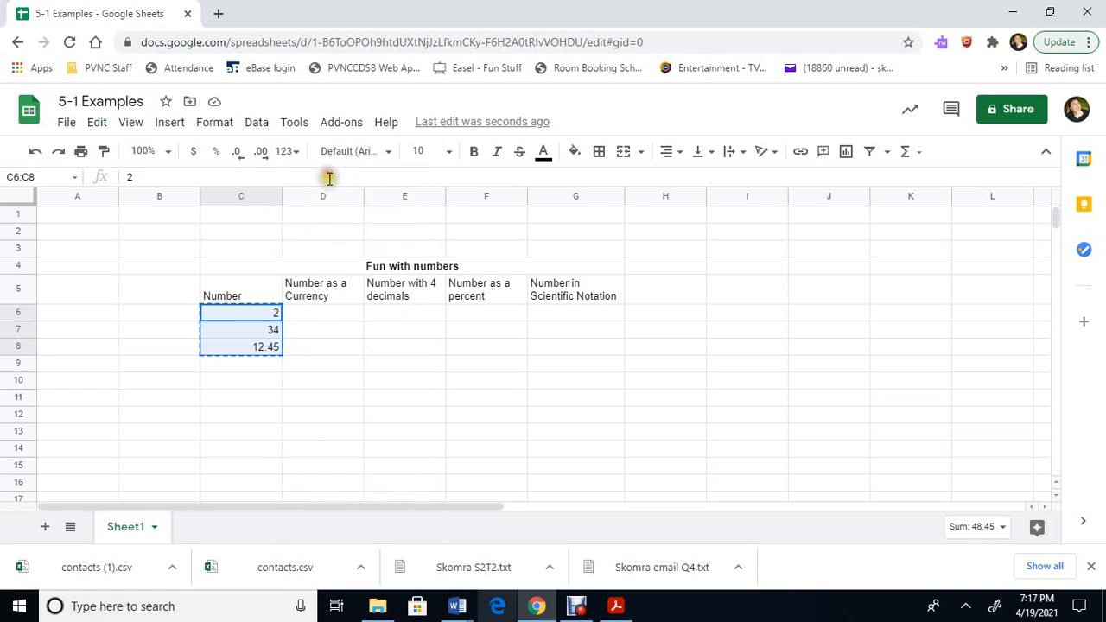
click(326, 318)
right_click(325, 315)
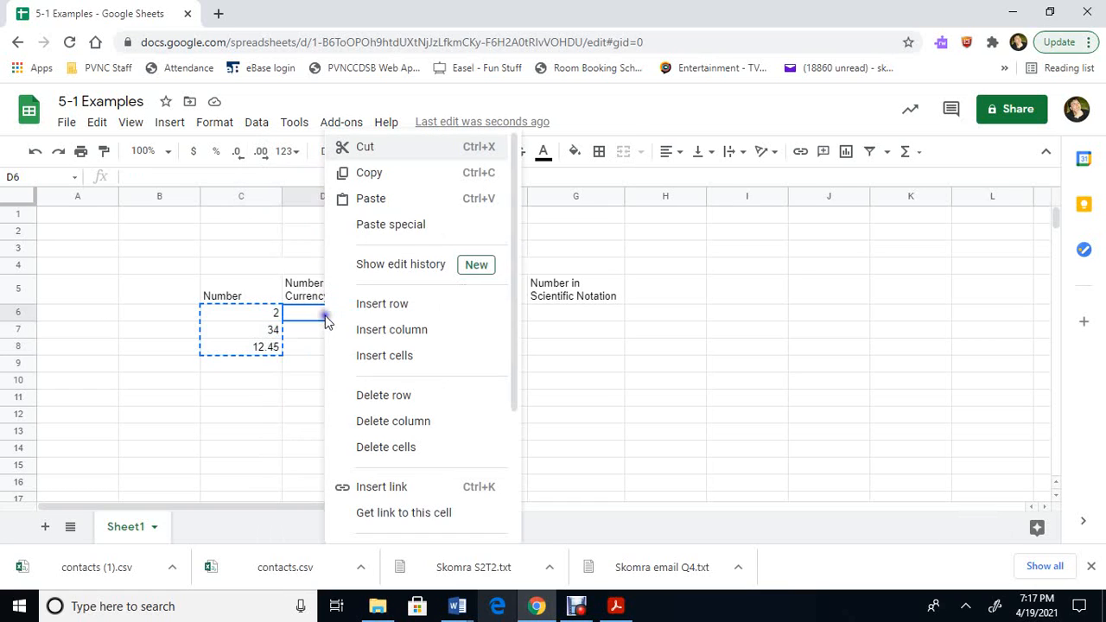
click(383, 199)
- Paste the copied numbers into the 4 decimals column starting at E6
click(390, 315)
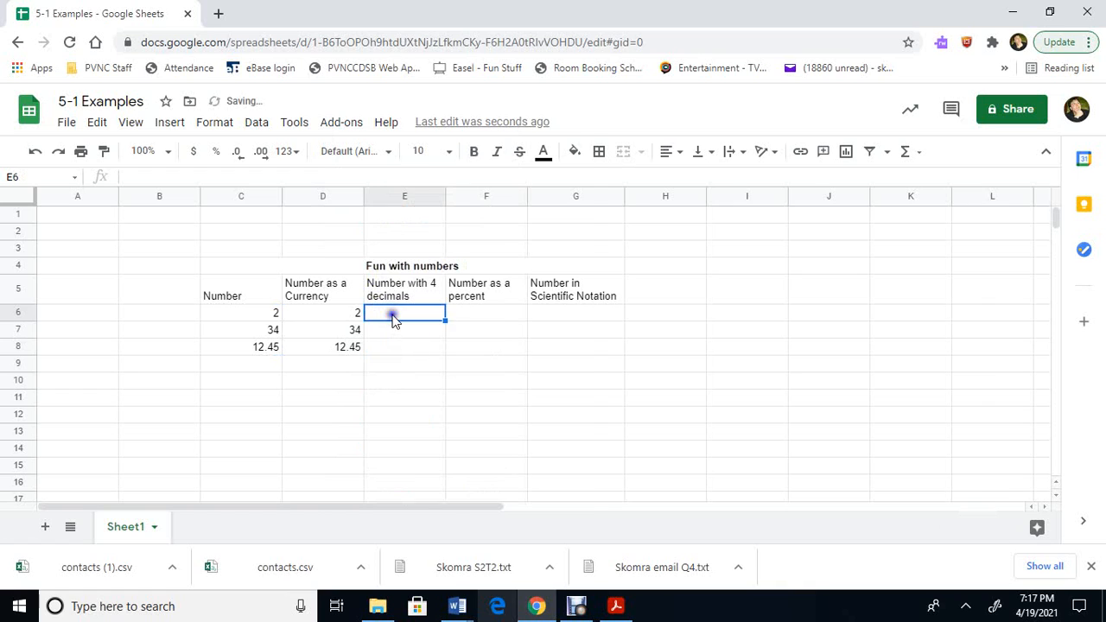
right_click(390, 316)
click(443, 199)
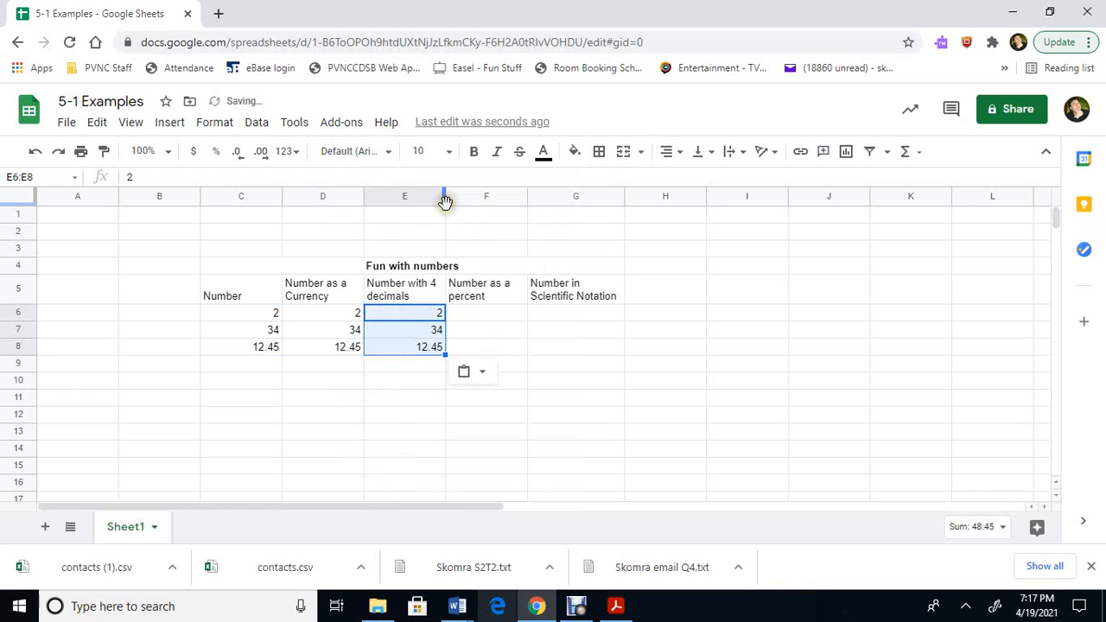
- Paste the copied numbers into the percent column from F6 and the scientific notation column from G6
click(478, 313)
right_click(477, 312)
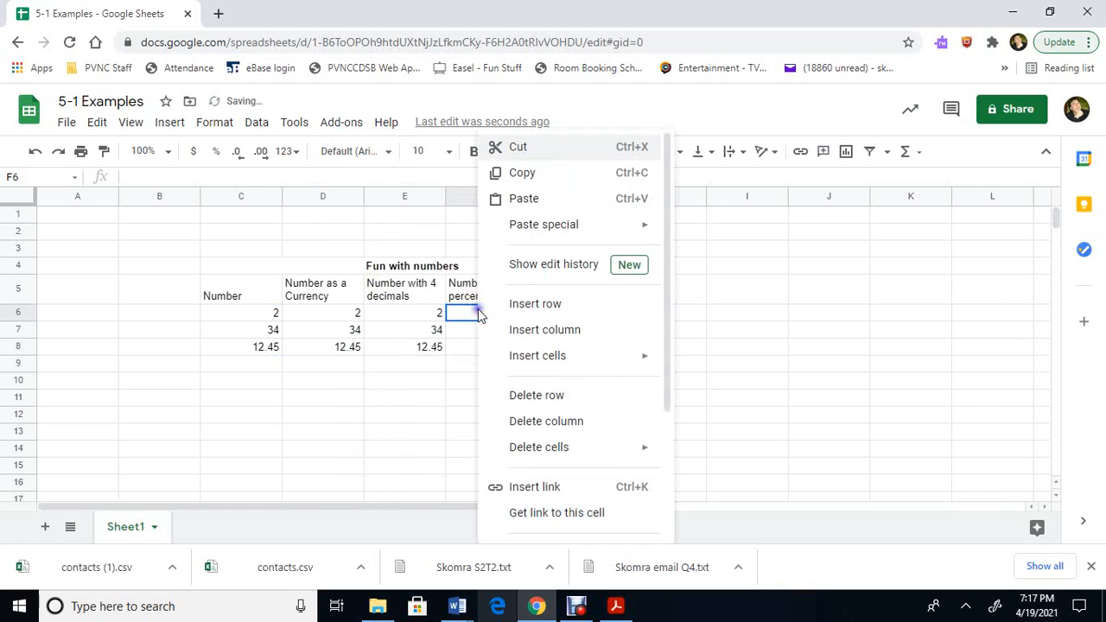
click(511, 198)
click(560, 312)
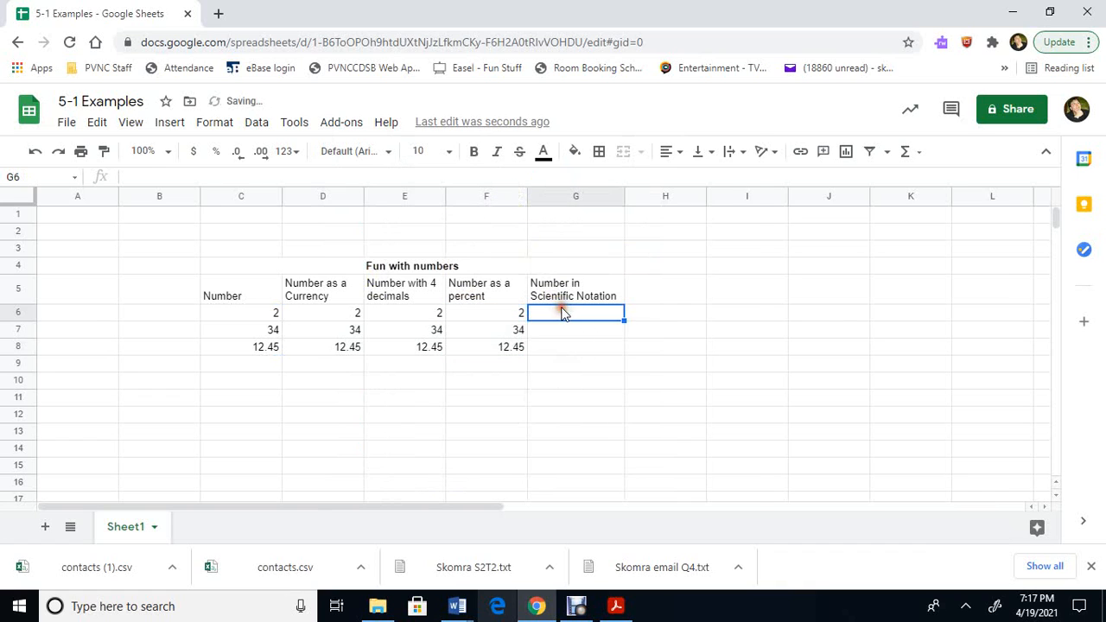
right_click(560, 313)
click(603, 203)
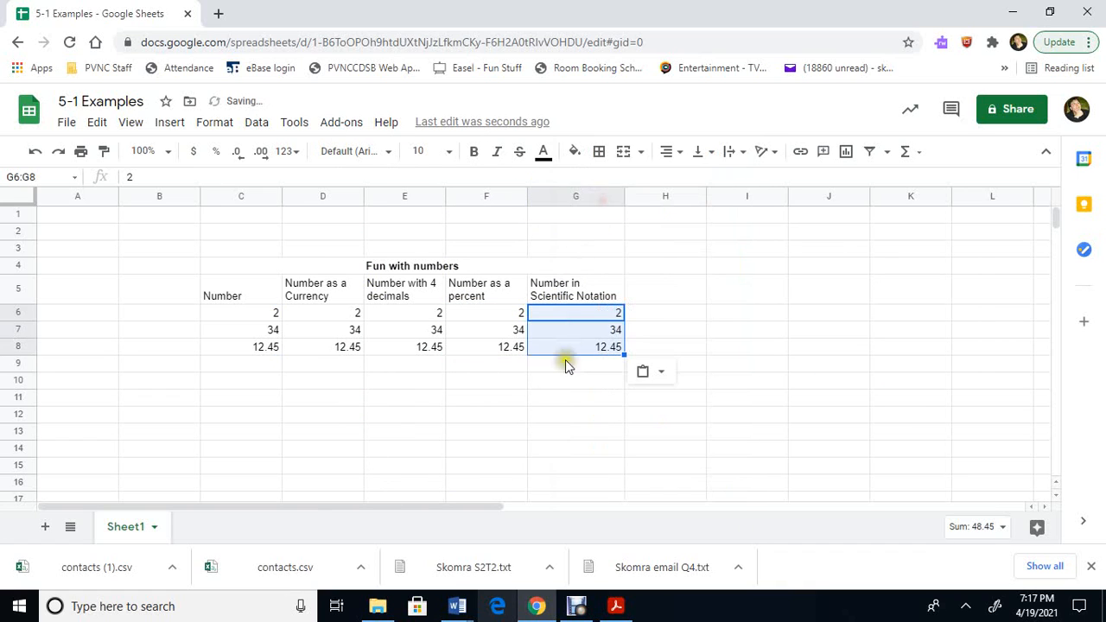
click(491, 418)
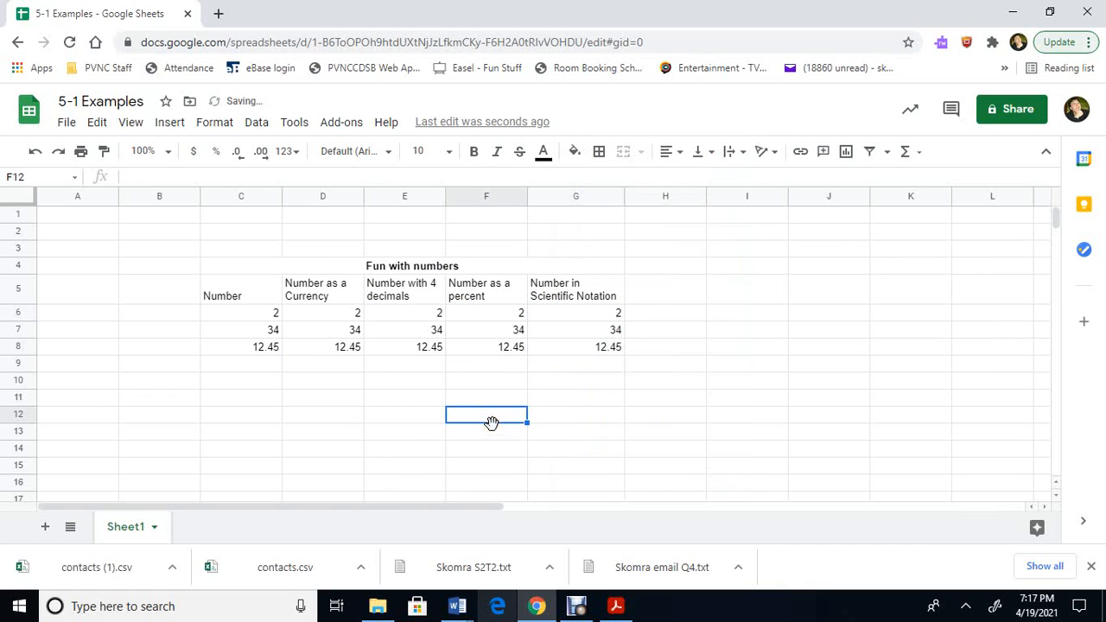
- Undo the four separate pastes in columns D to G
click(34, 153)
click(35, 153)
click(35, 153)
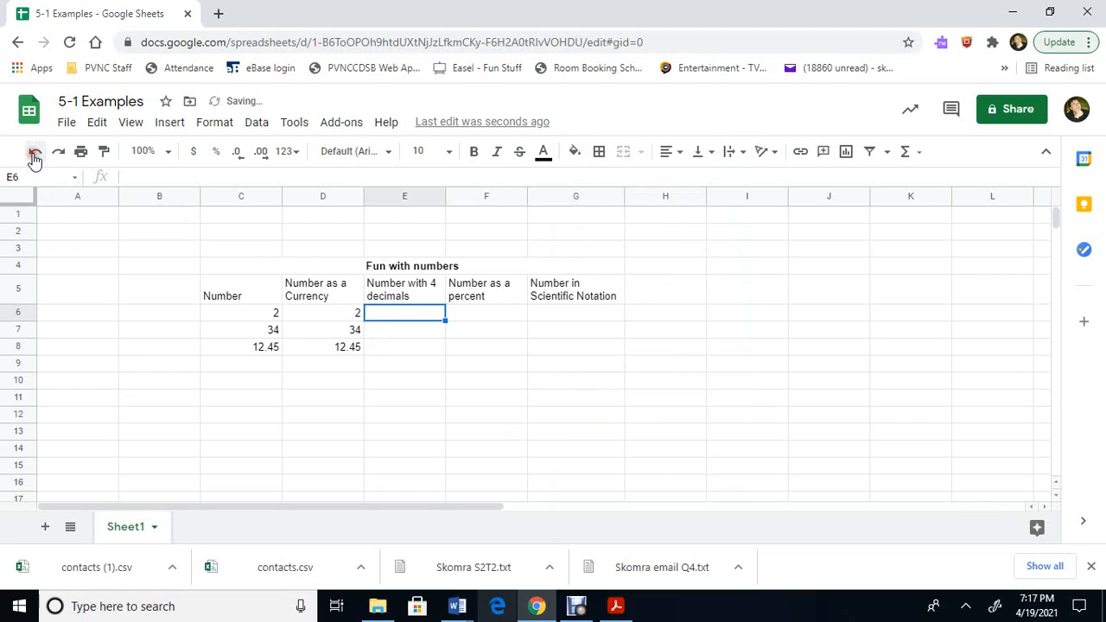
click(35, 153)
click(357, 378)
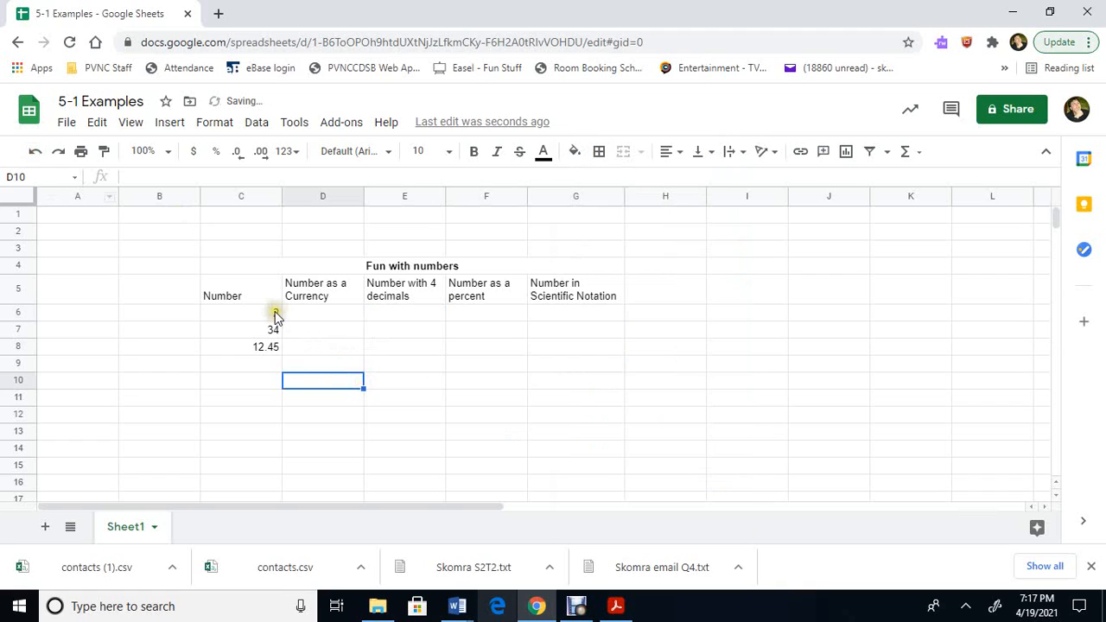
- Copy the numbers in C6:C8 and paste them across all four format columns at once, with D6:G6 as the destination
drag(277, 312, 277, 348)
click(273, 325)
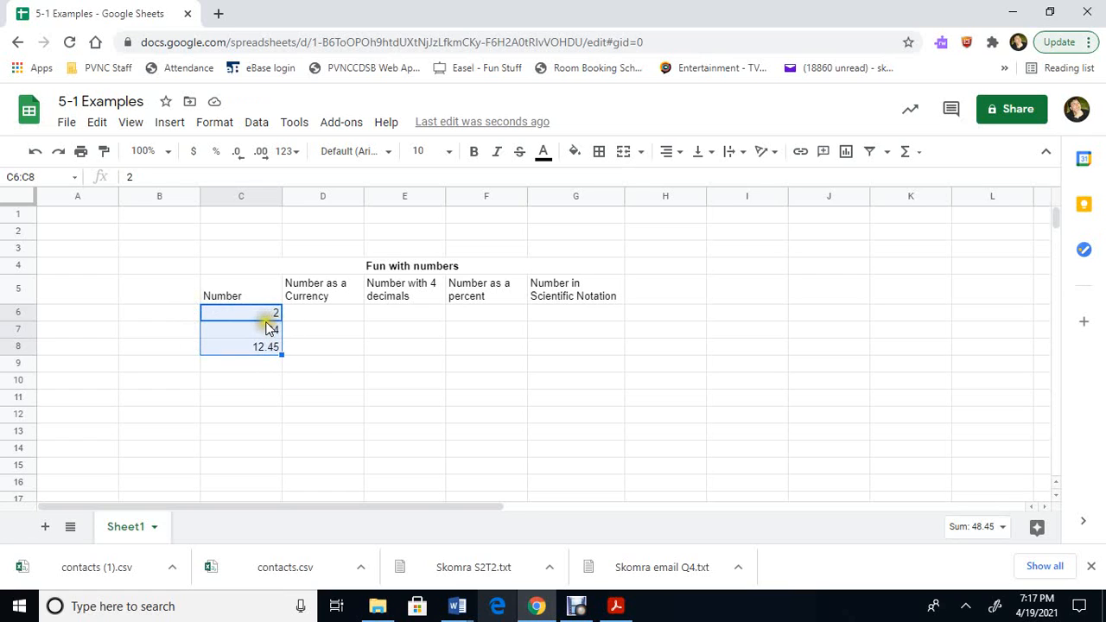
right_click(257, 327)
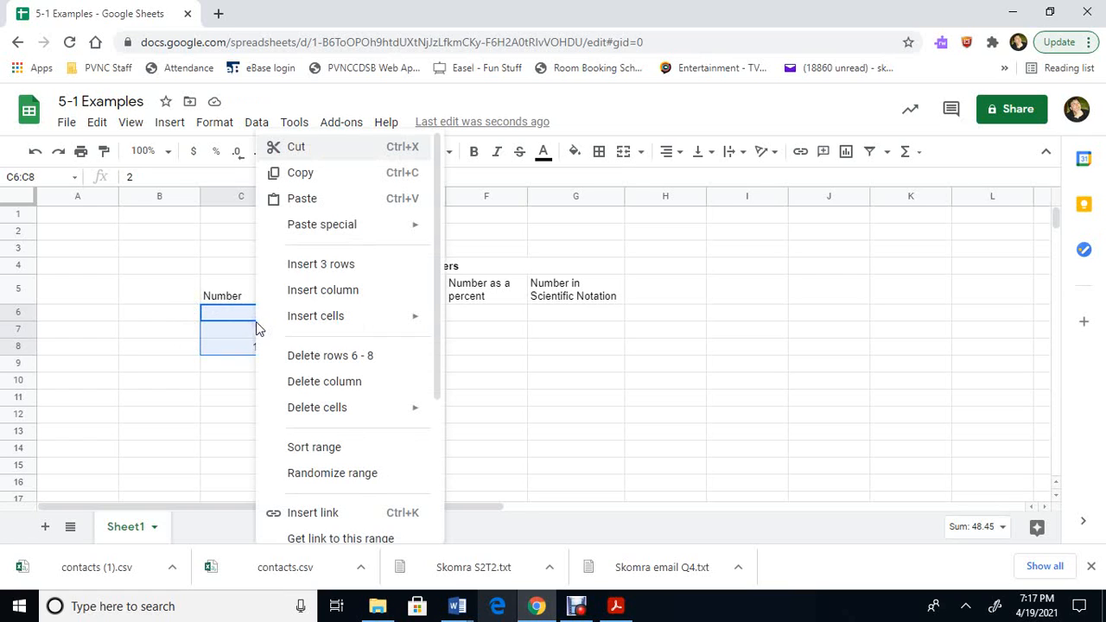
click(325, 186)
drag(322, 310, 560, 312)
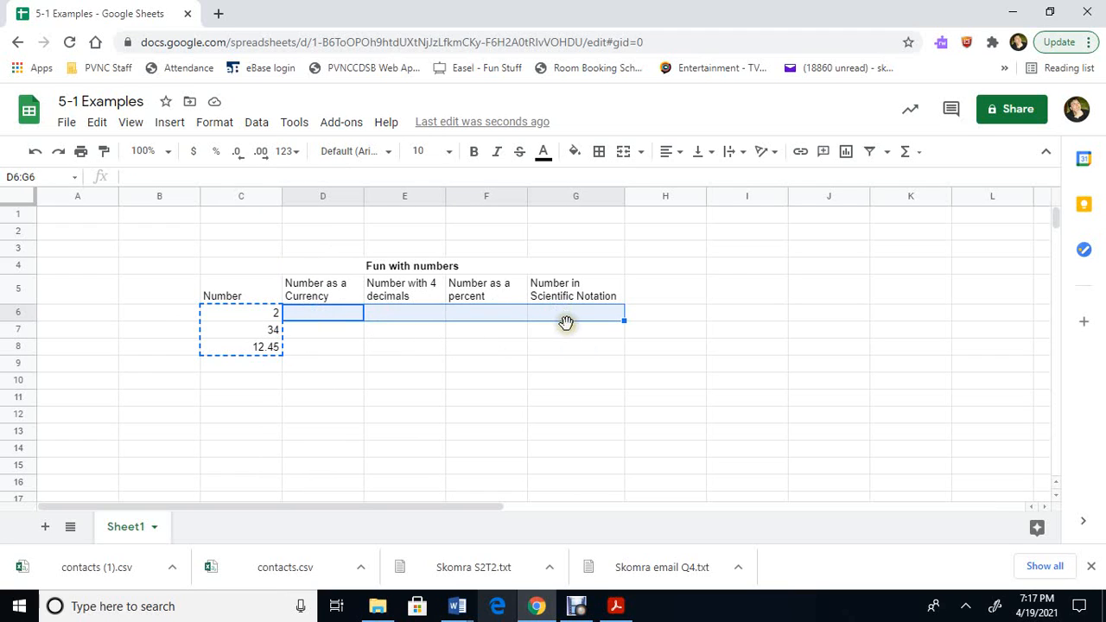
right_click(572, 322)
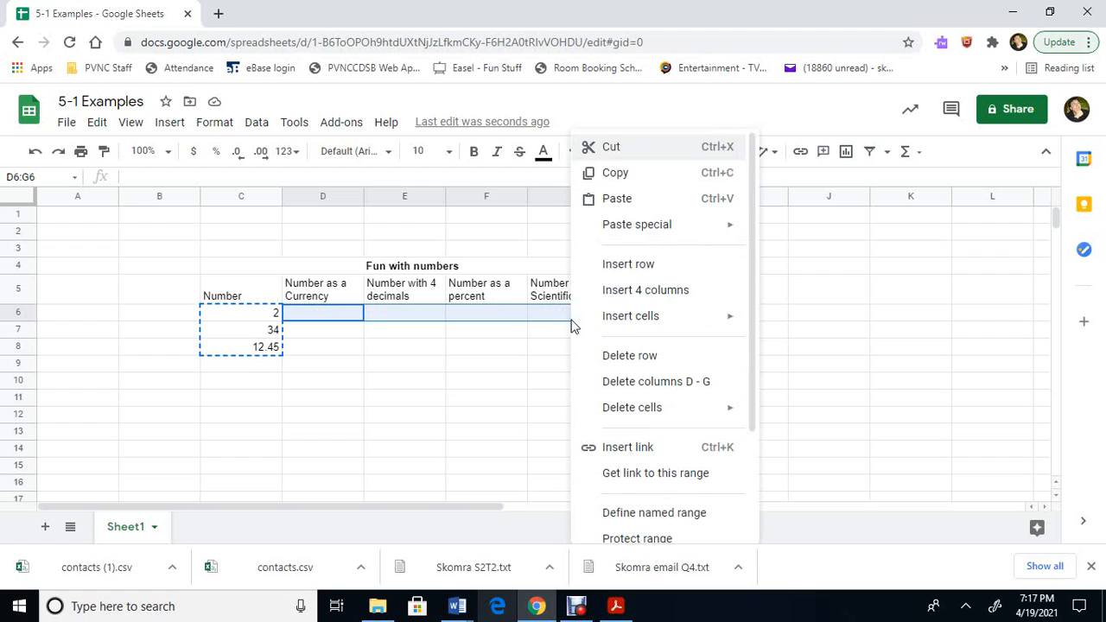
click(637, 206)
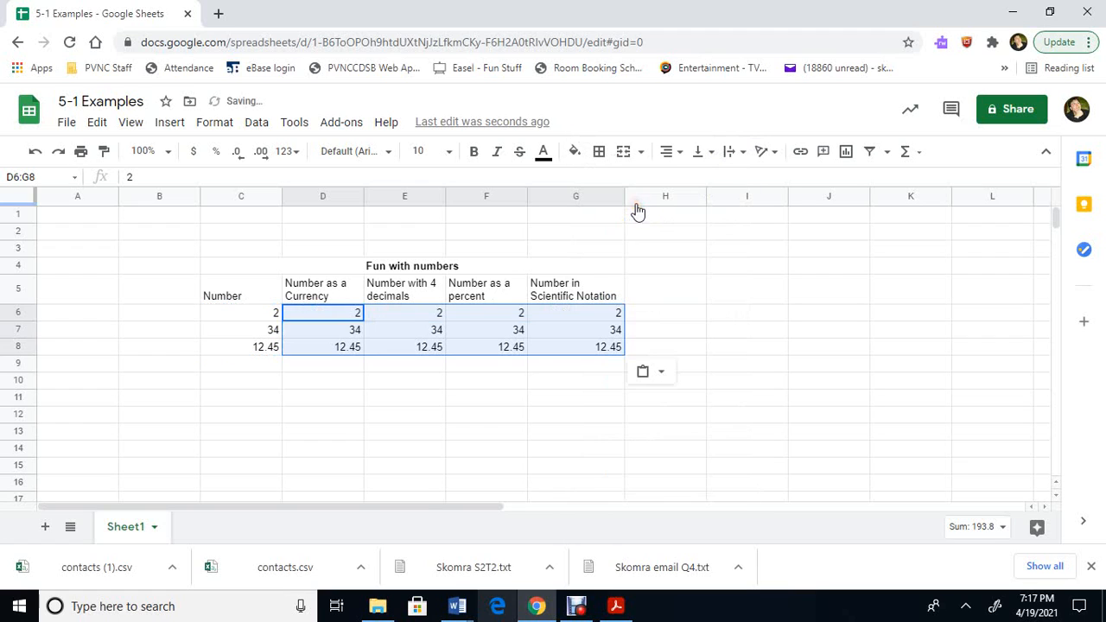
click(470, 417)
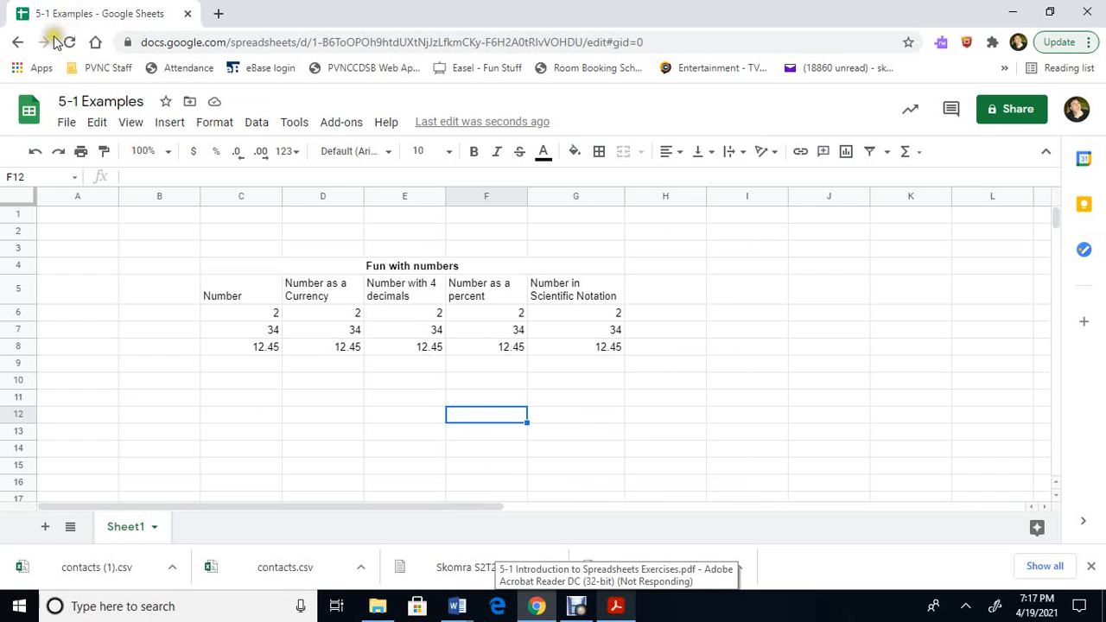
- Undo the multi-column paste and autofill the C6:C8 numbers across to column G
click(35, 151)
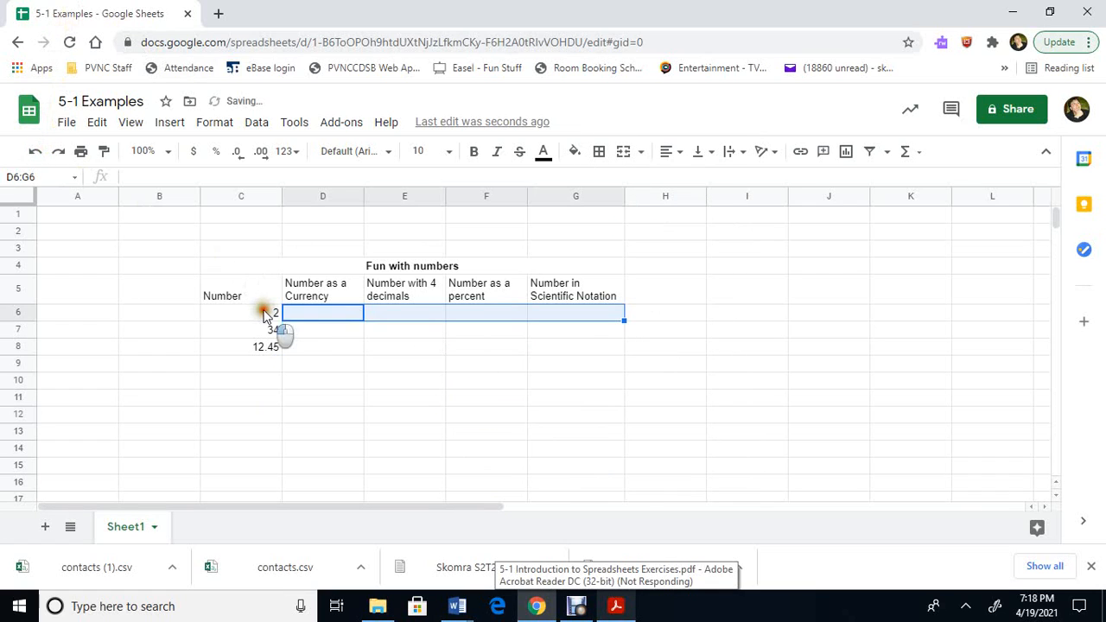
drag(264, 314, 264, 354)
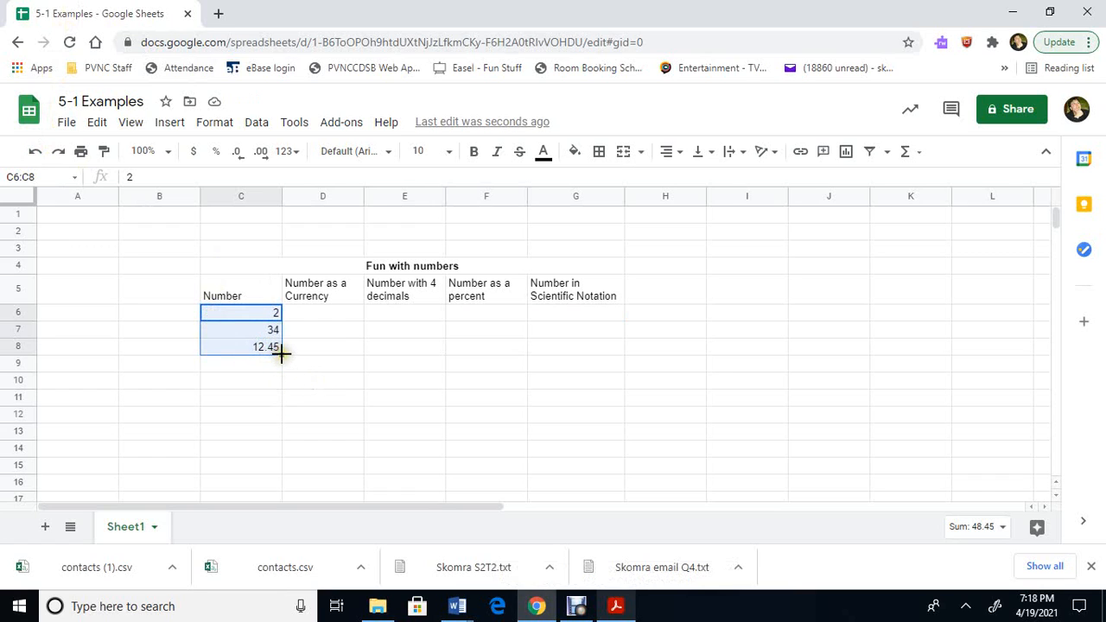
drag(281, 353, 570, 364)
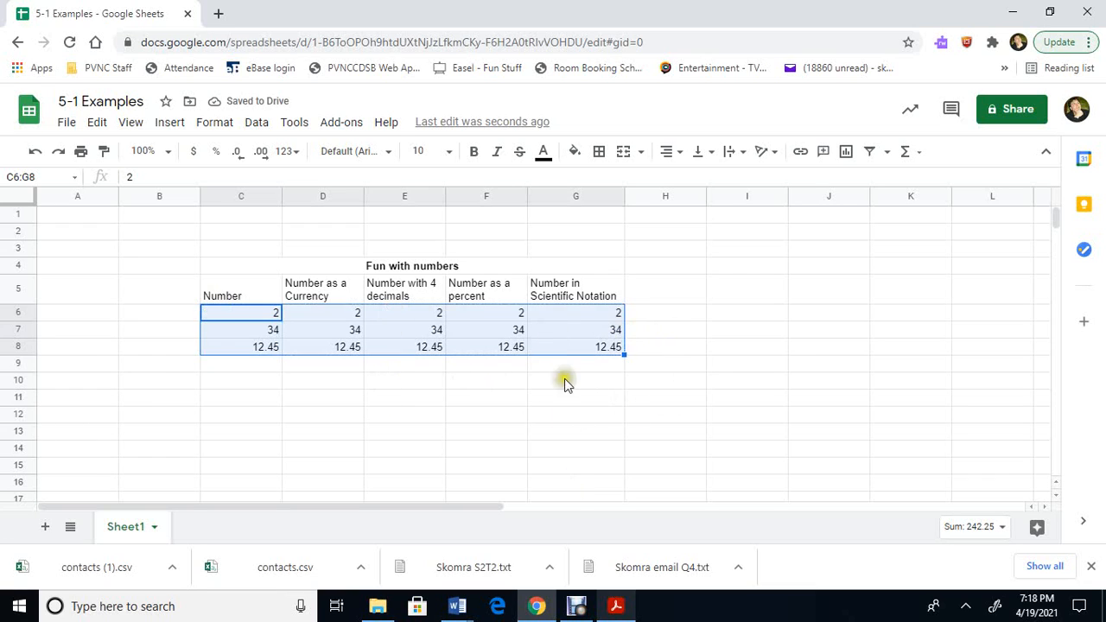
click(483, 386)
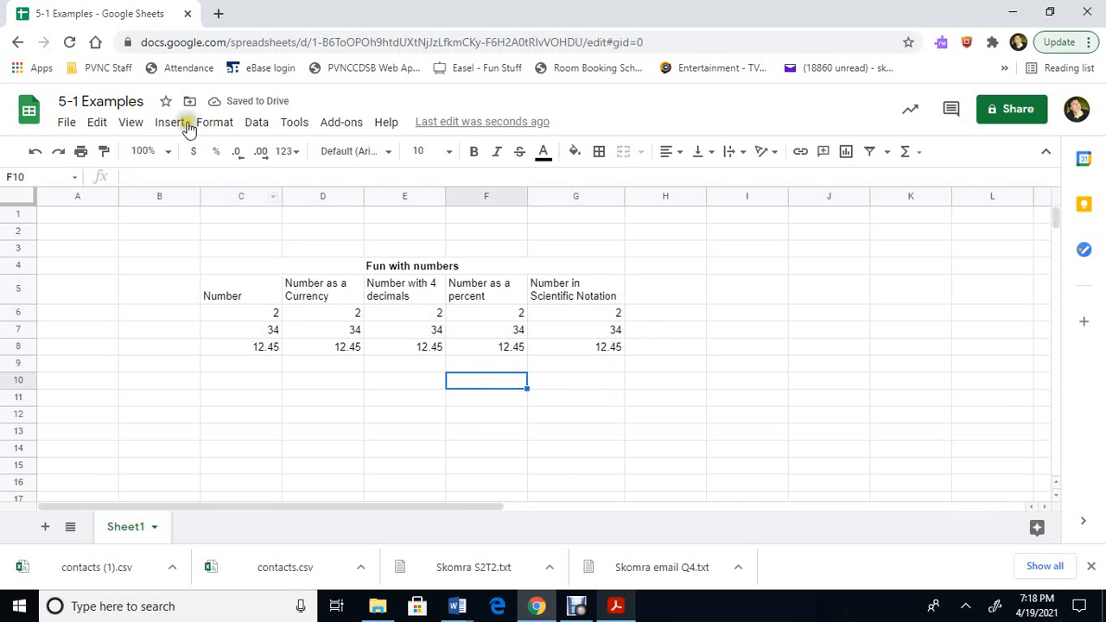
- Reload the spreadsheet page and try to undo the fill across columns D to G
click(69, 45)
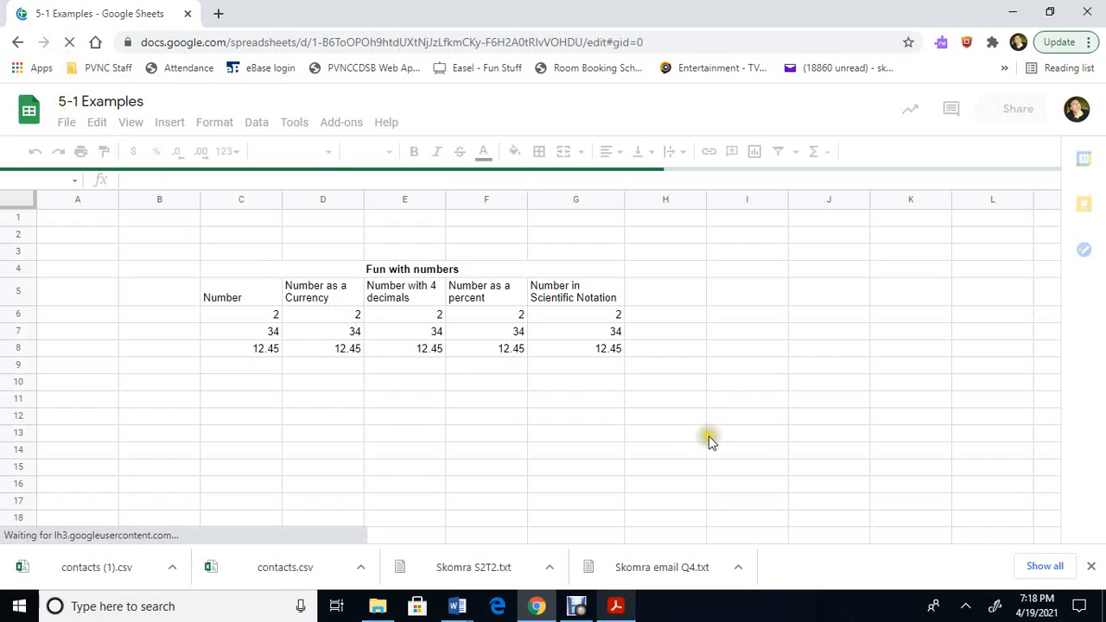
click(577, 407)
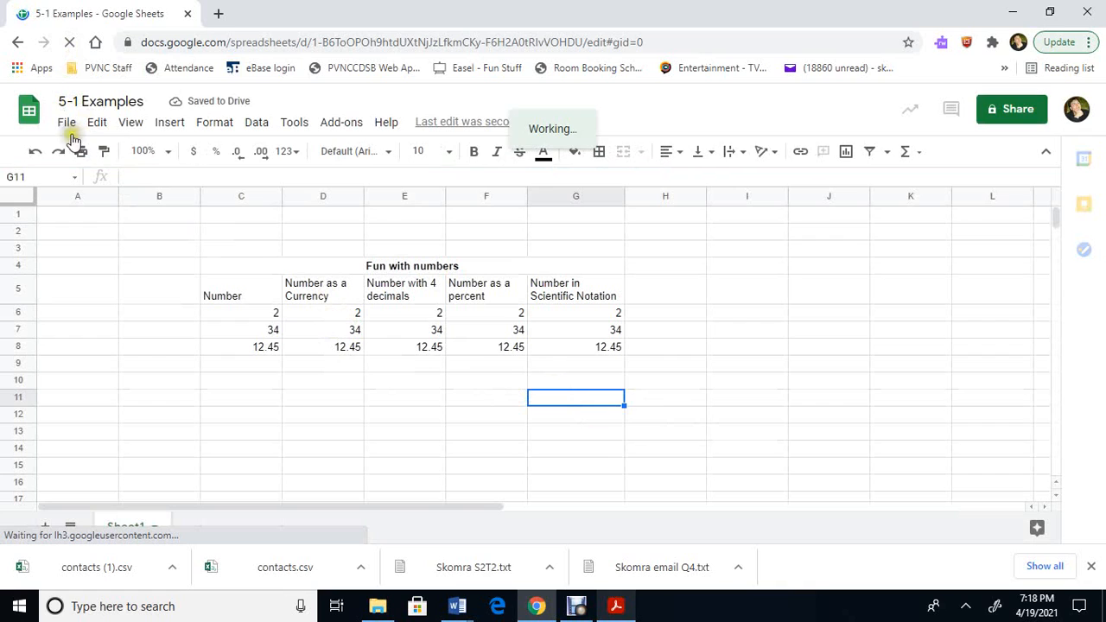
click(31, 155)
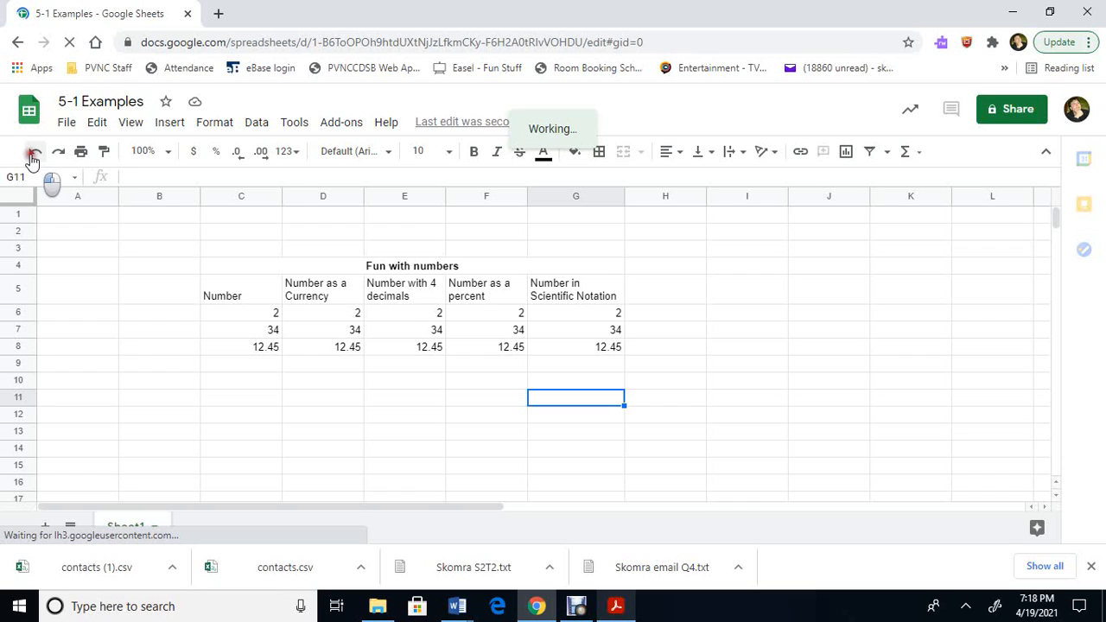
click(387, 402)
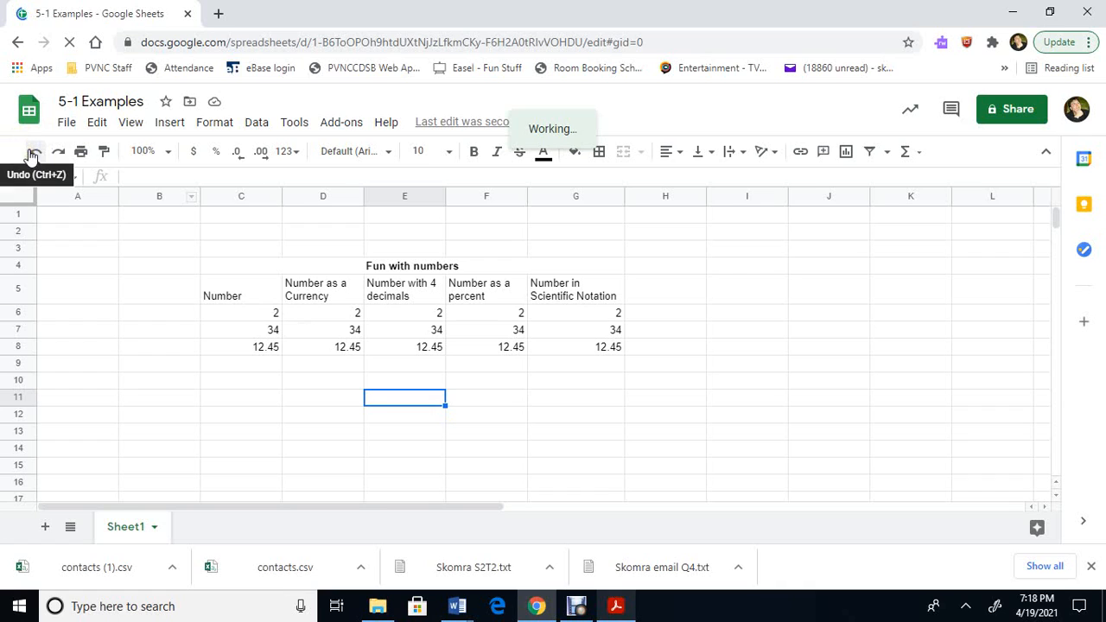
- Clear the numbers in D6:G8 and refill the range by extending C6:C8 across to column G
drag(337, 315, 610, 354)
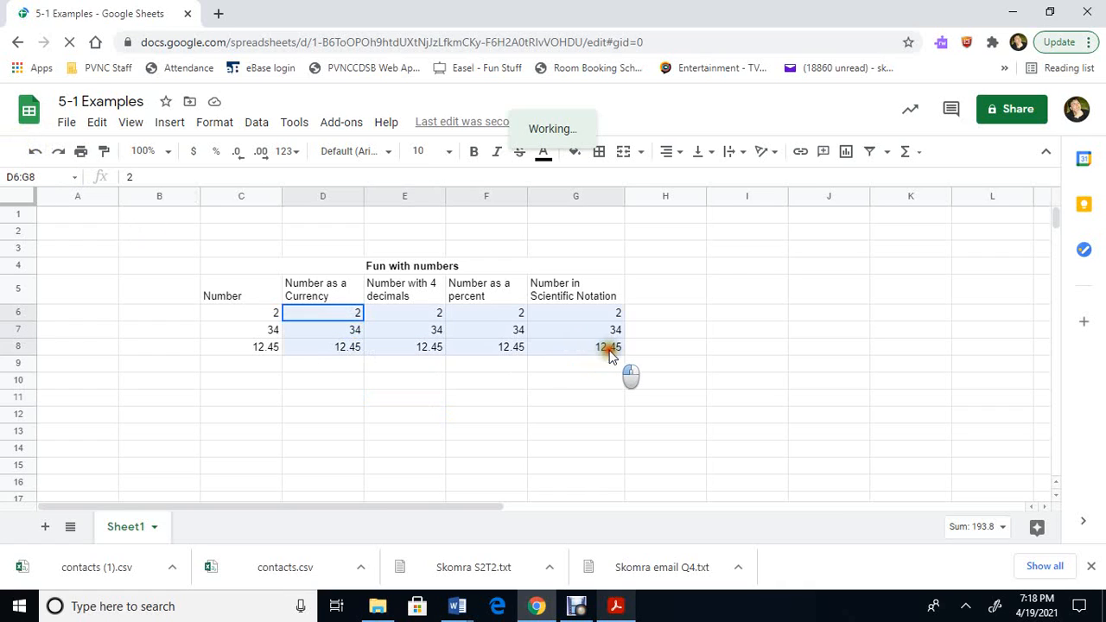
key(Delete)
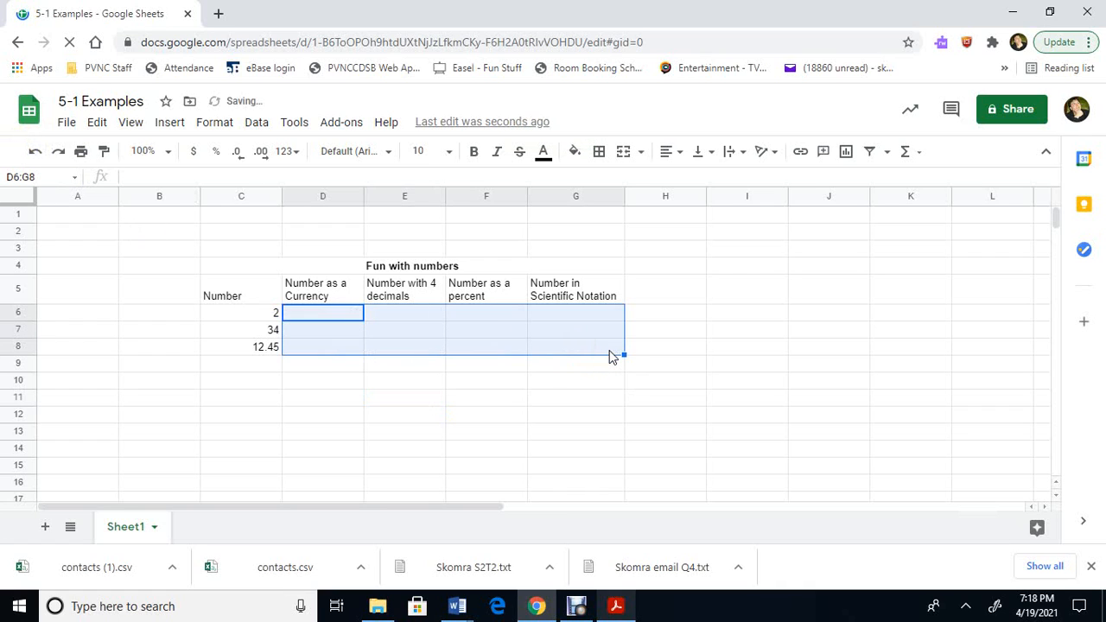
click(375, 395)
drag(272, 313, 566, 353)
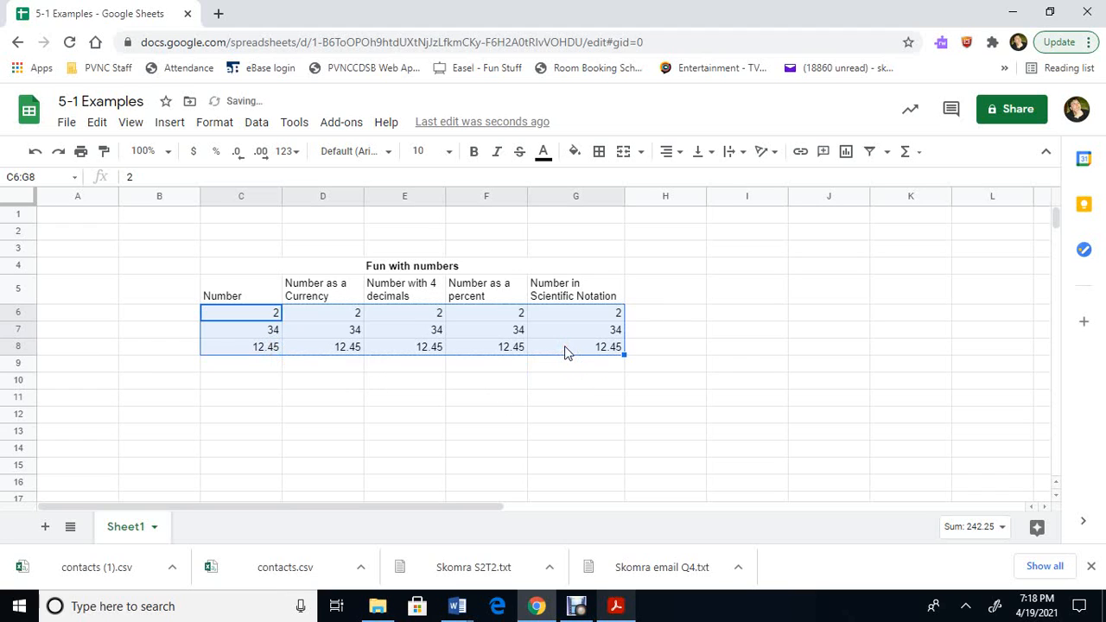
click(396, 412)
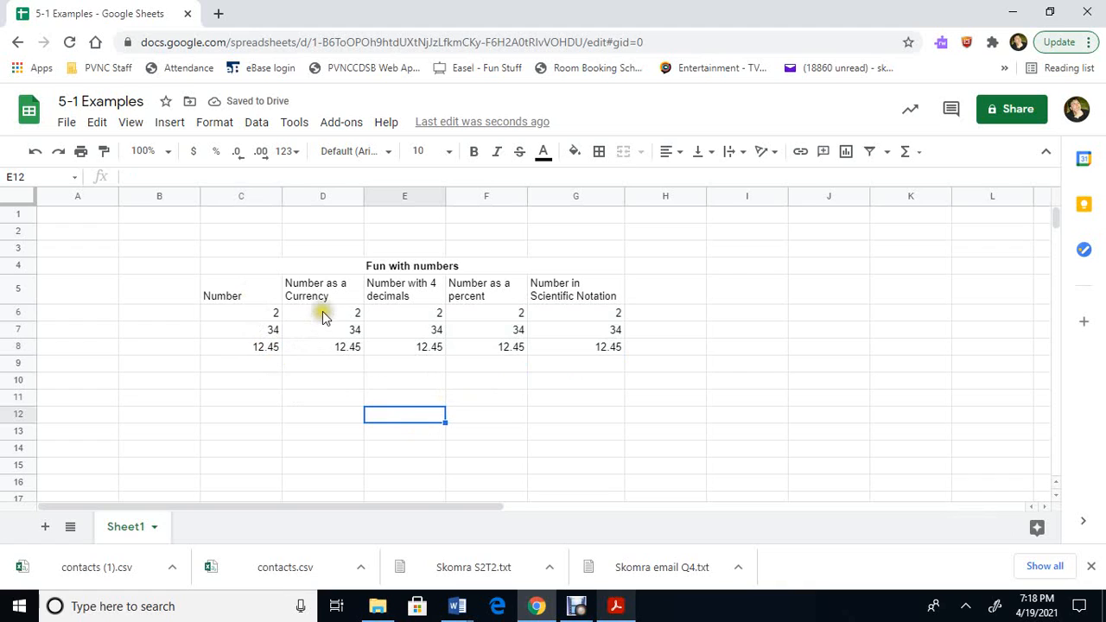
- Format the numbers in D6:D8 as currency
drag(322, 316, 320, 343)
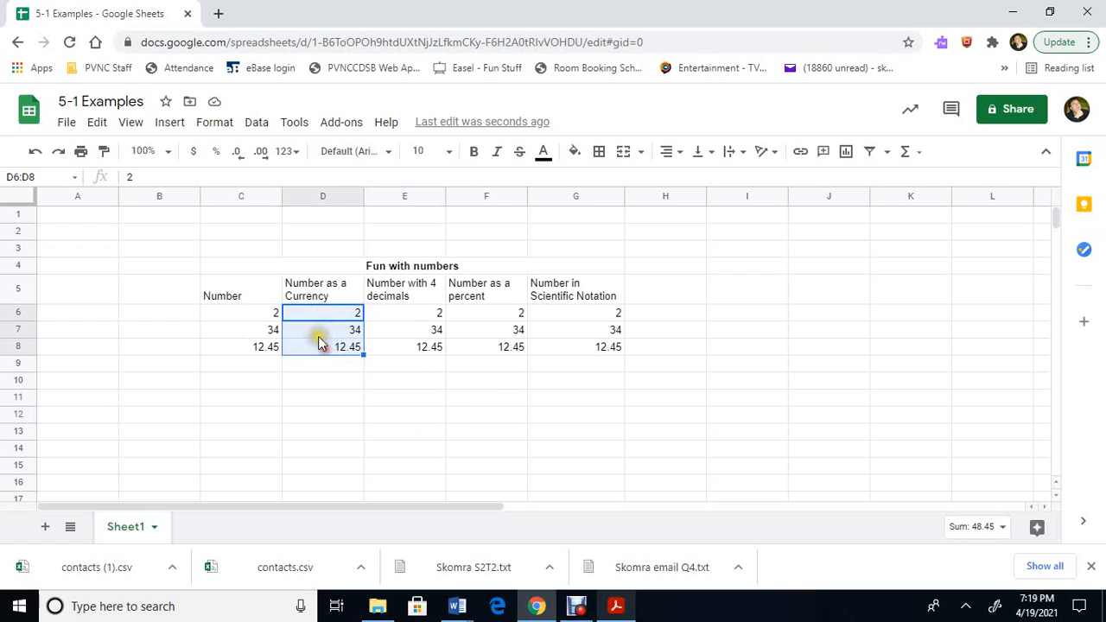
click(194, 160)
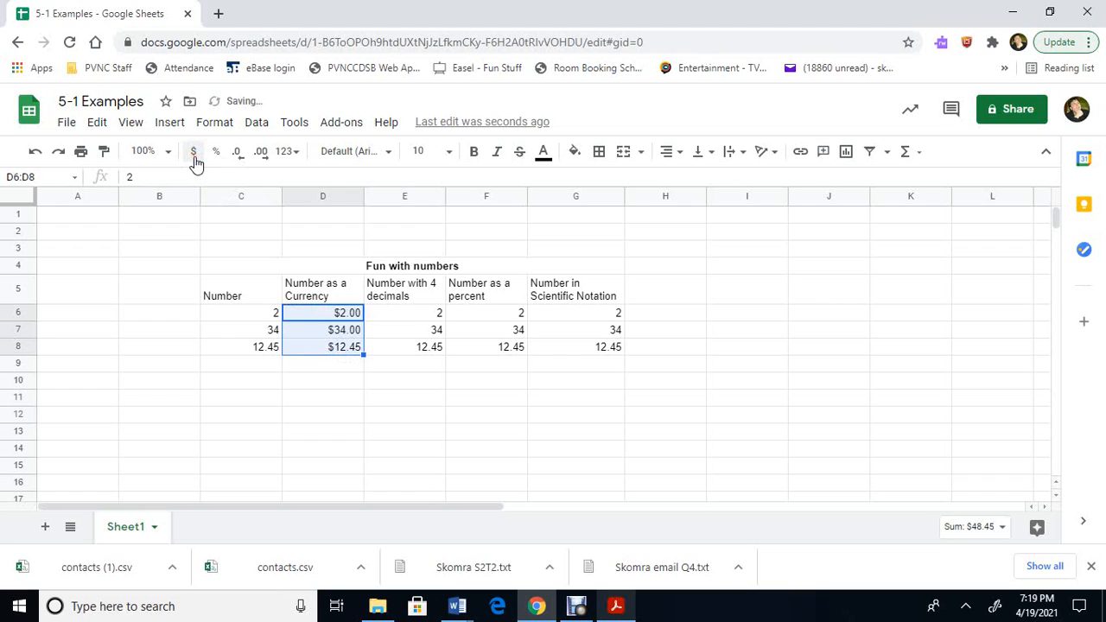
click(353, 415)
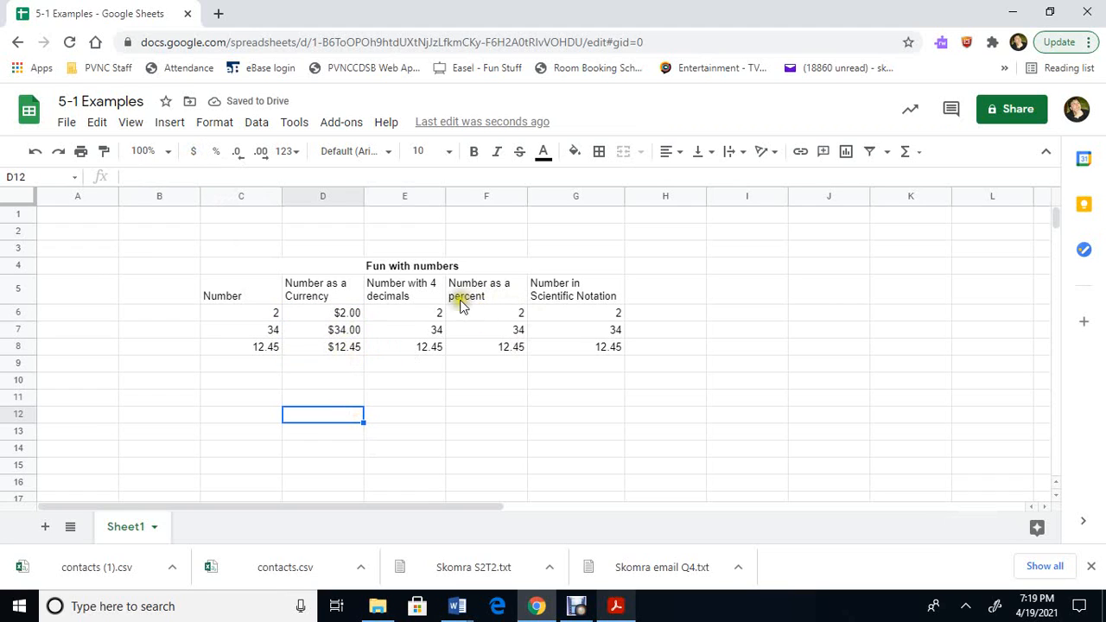
- Increase the decimal places of the numbers in E6:E8 to four
drag(432, 313, 431, 353)
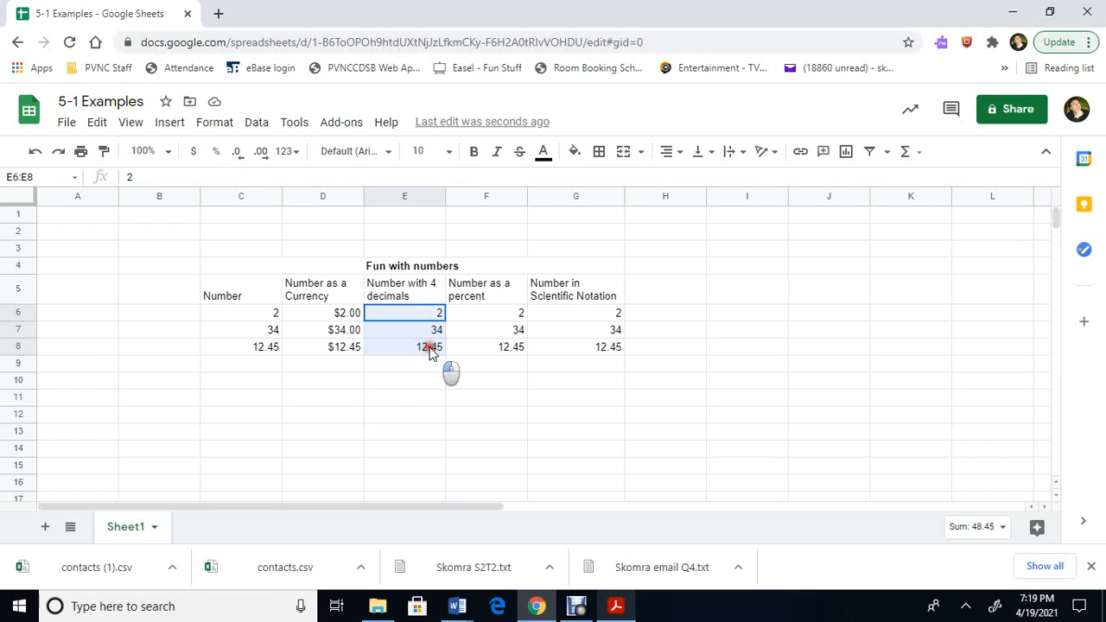
click(261, 153)
click(261, 153)
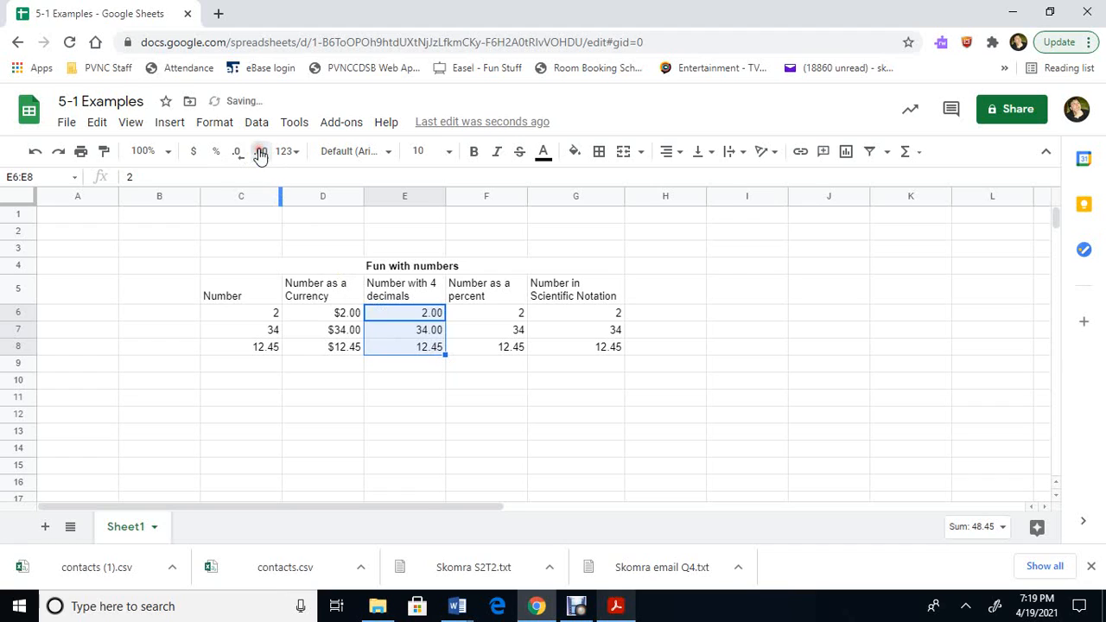
click(261, 153)
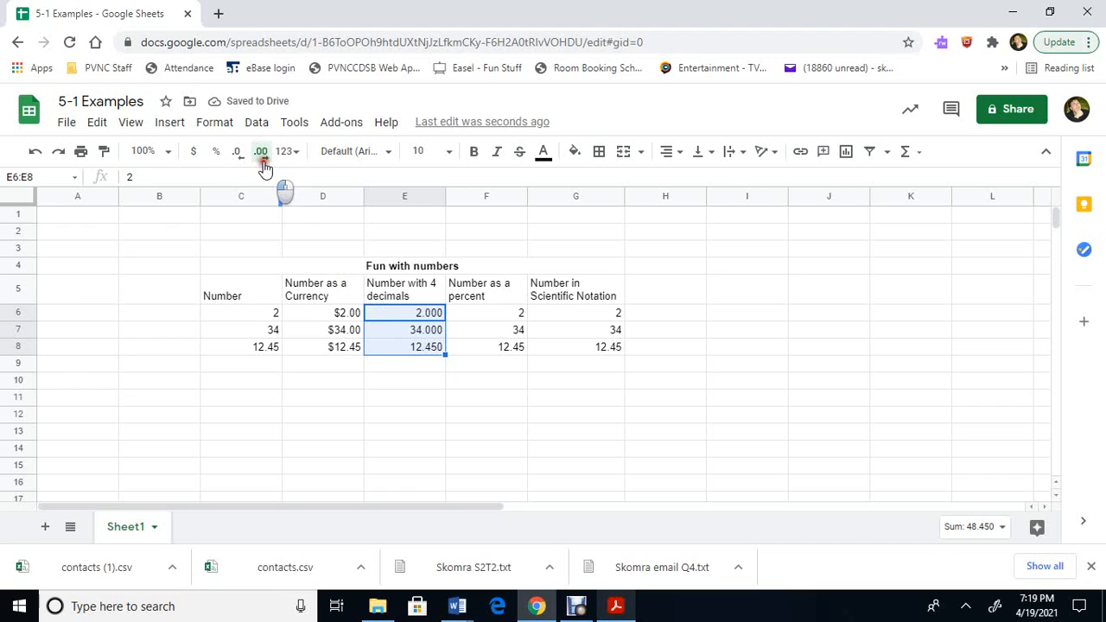
click(262, 158)
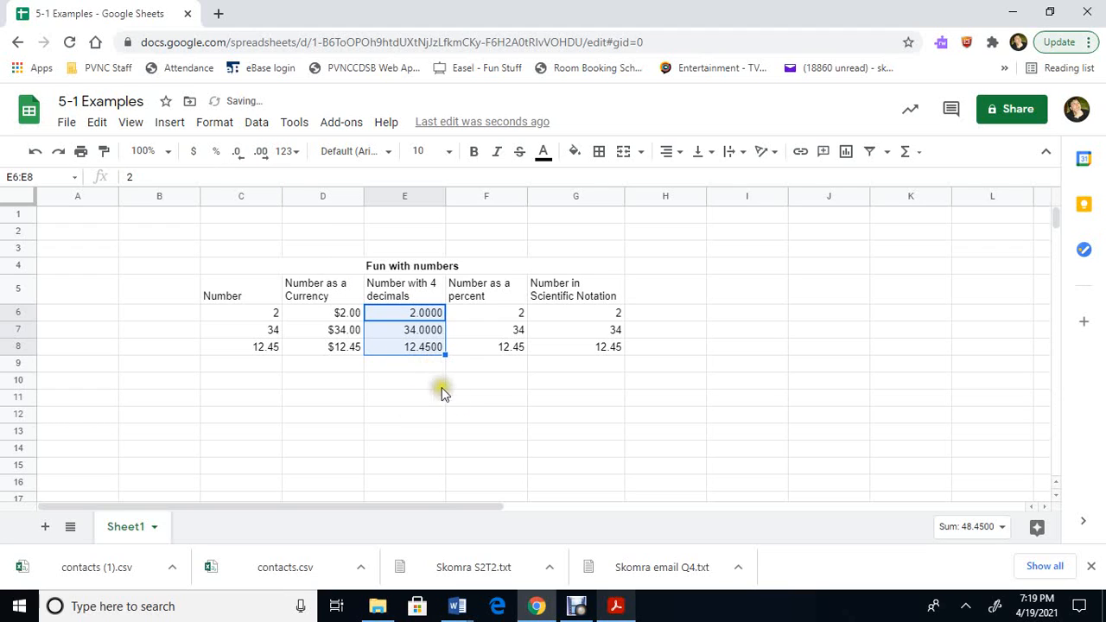
click(457, 404)
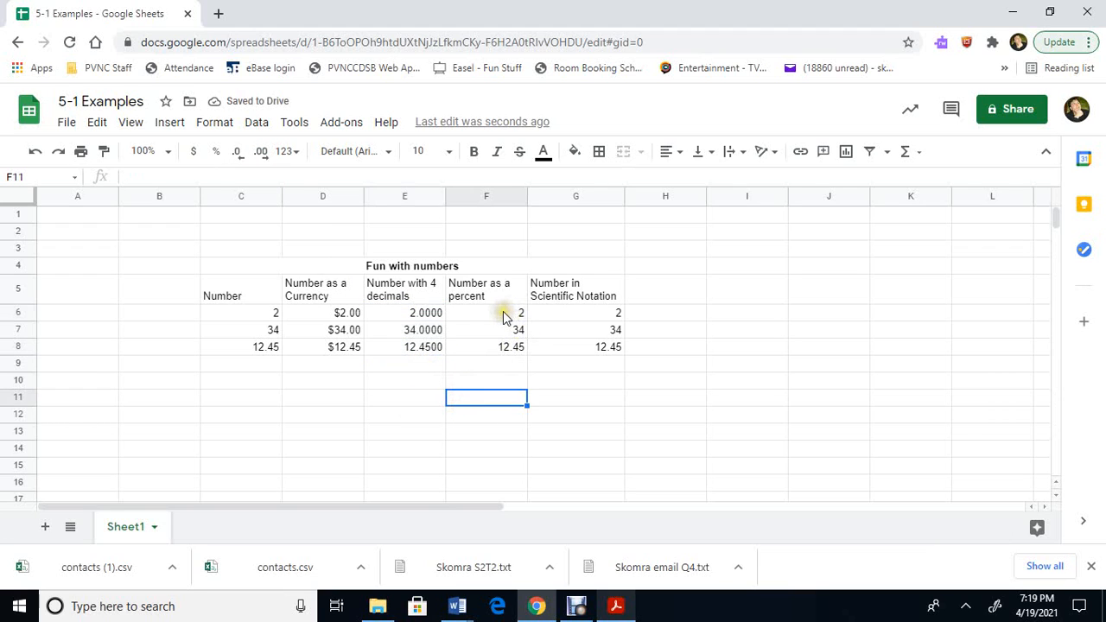
- Format the numbers in F6:F8 as percent
drag(503, 315, 505, 355)
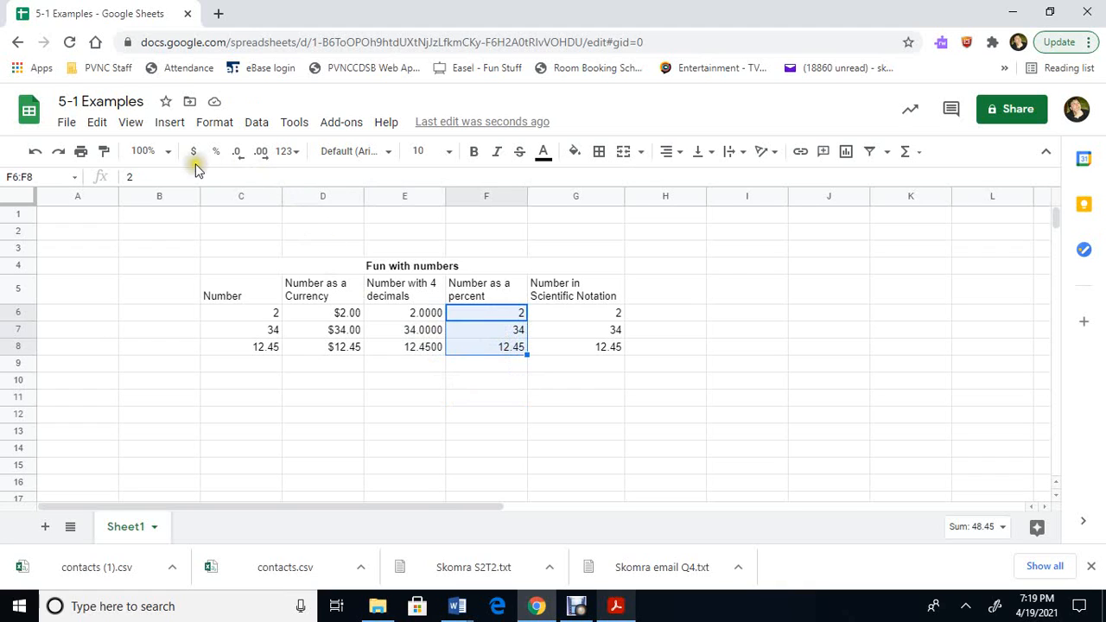
click(215, 153)
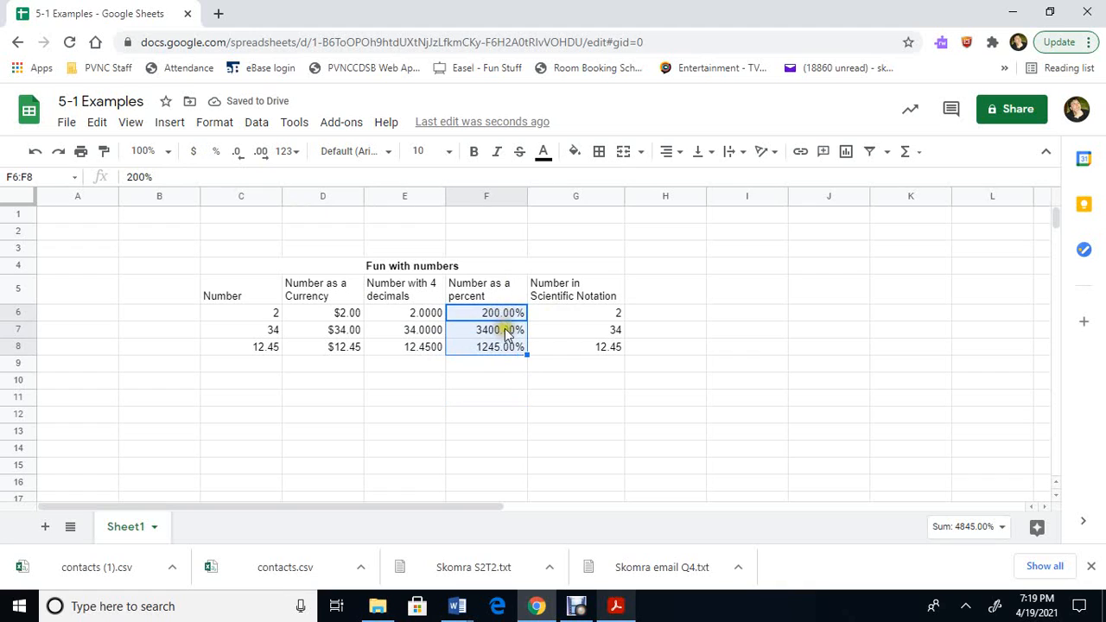
click(595, 381)
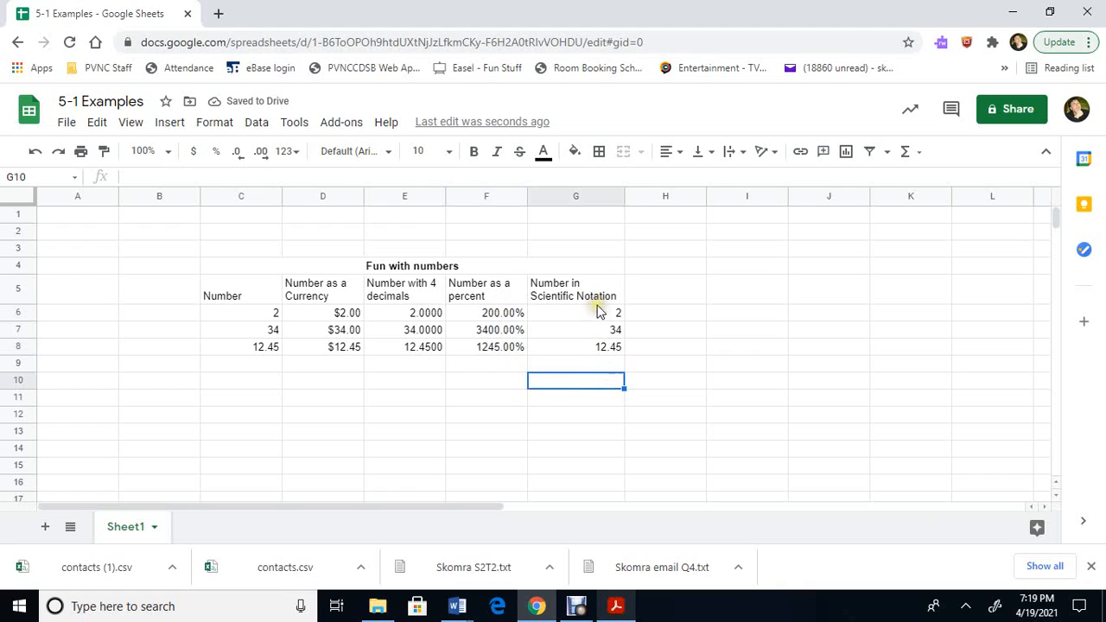
- Format the numbers in G6:G8 in scientific notation
drag(597, 316, 603, 356)
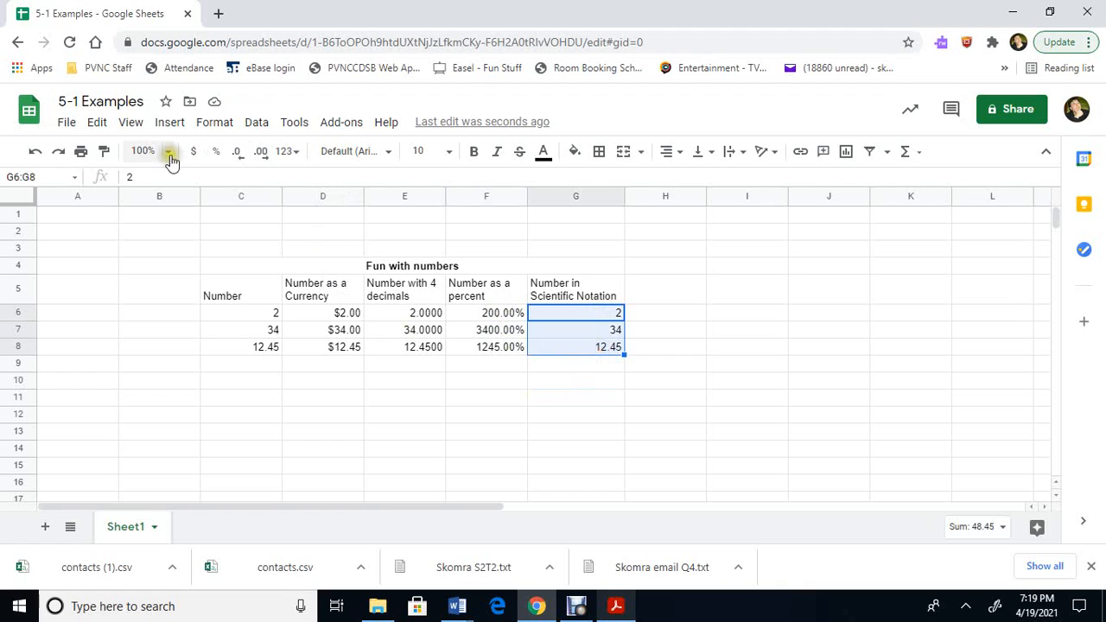
click(302, 158)
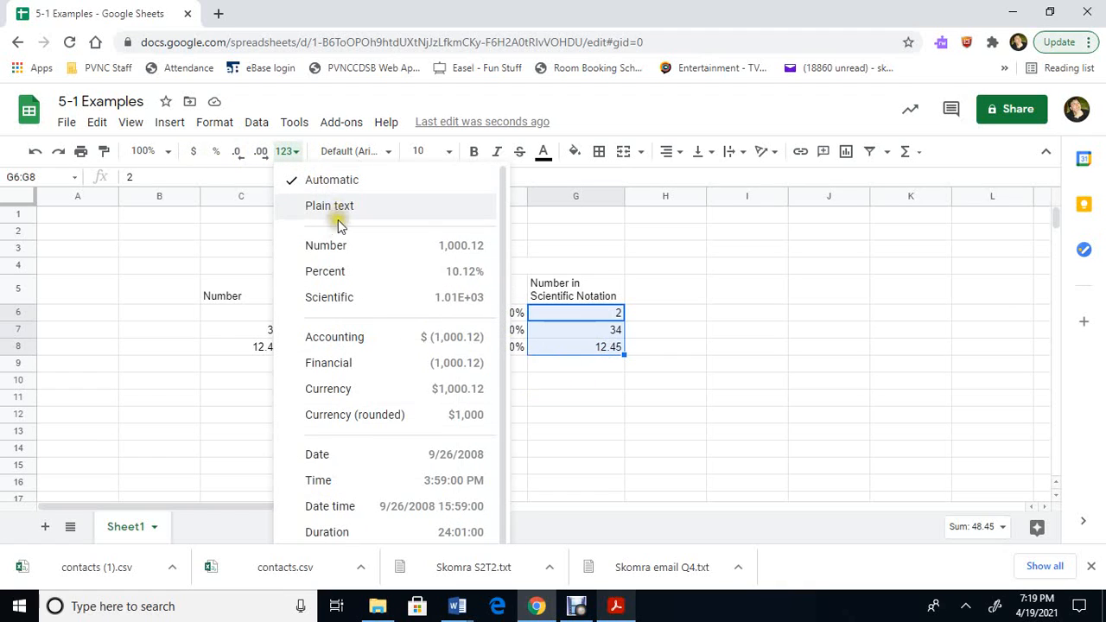
click(331, 301)
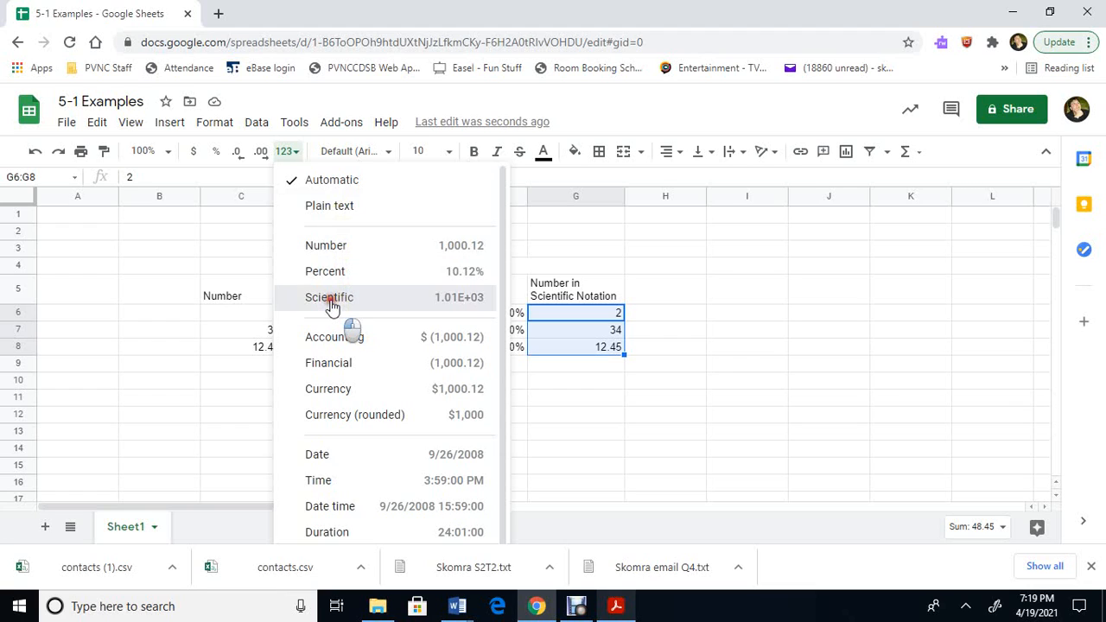
click(523, 400)
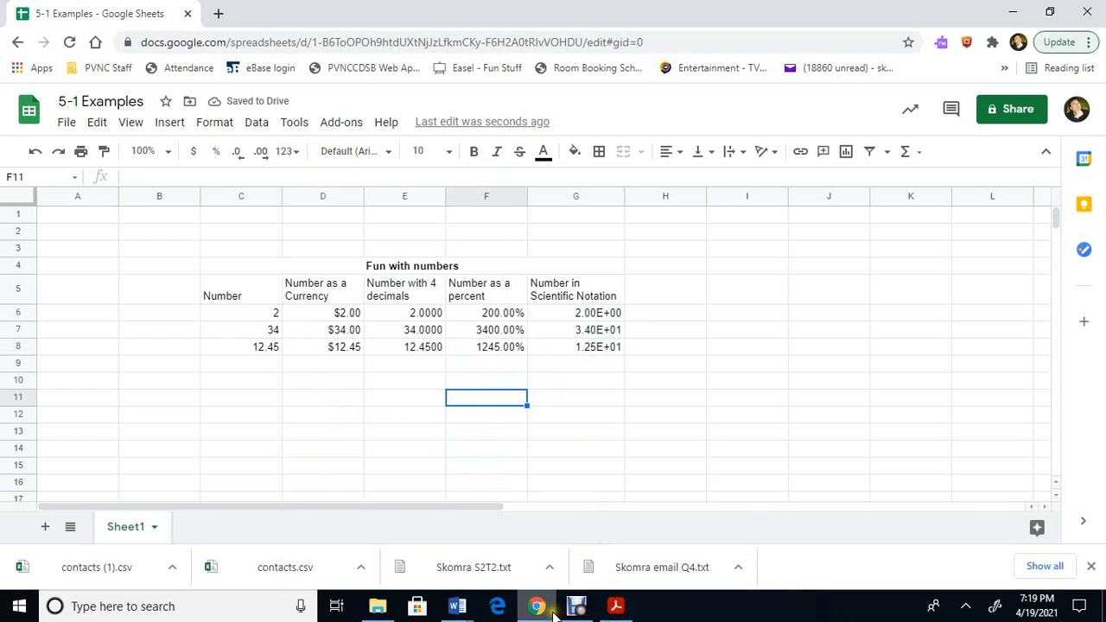
- Check the example table in the Word document, return to the spreadsheet and apply all borders to C4:G8
mouse_move(456, 606)
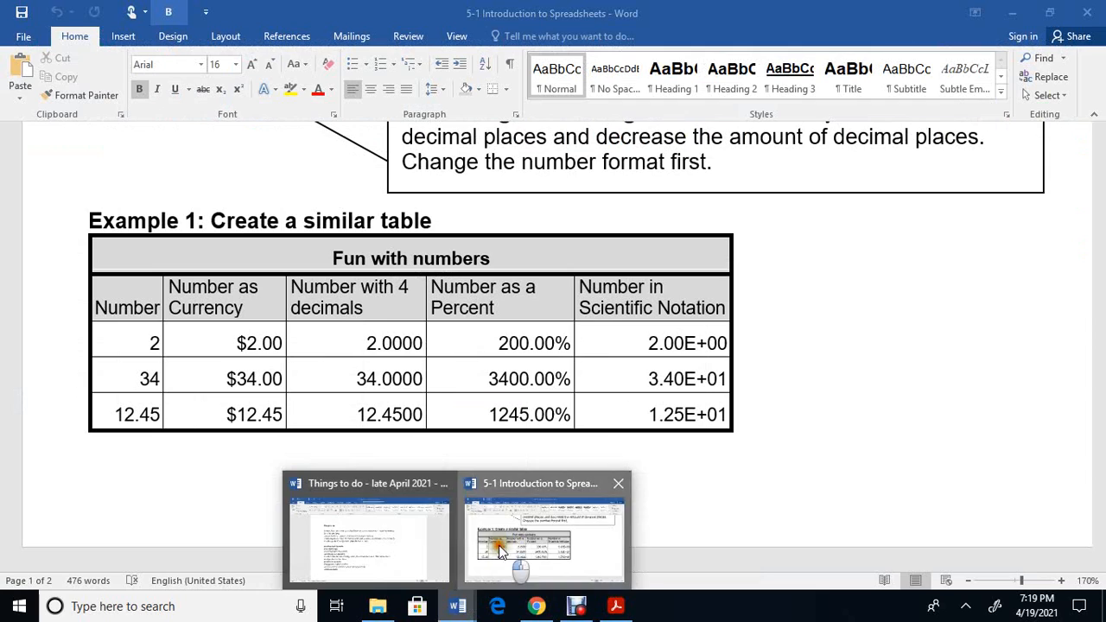
click(499, 551)
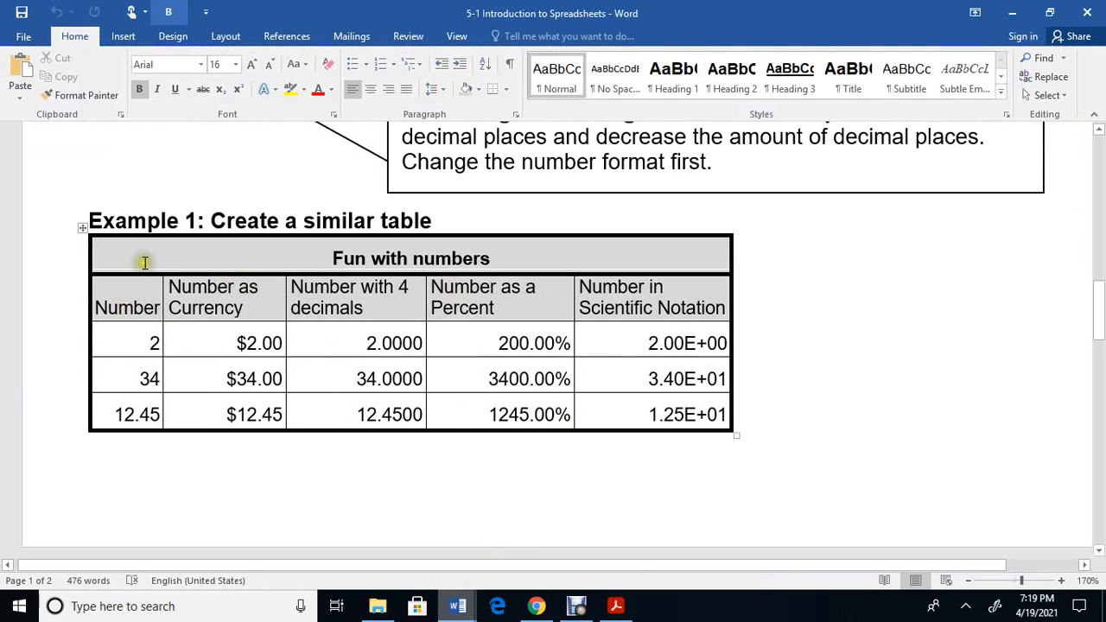
click(536, 607)
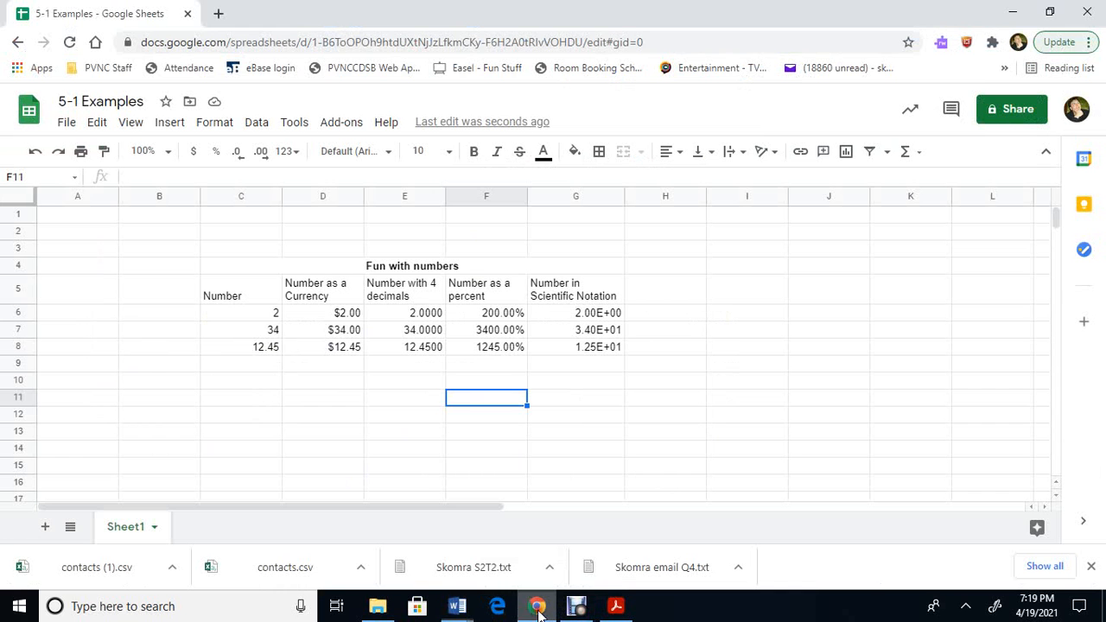
click(407, 467)
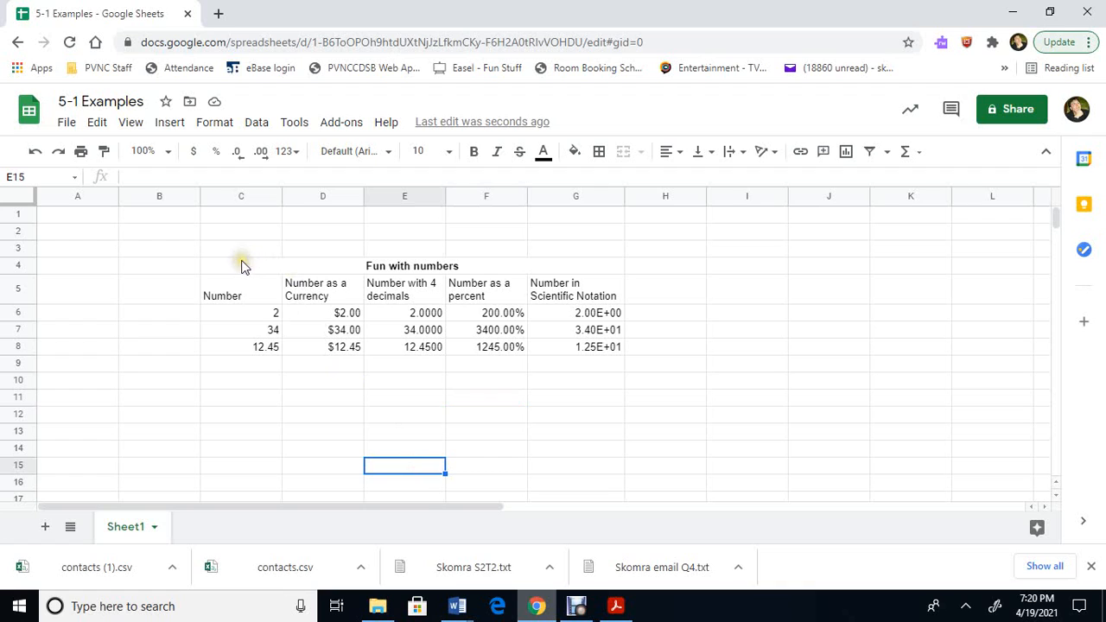
drag(242, 266, 557, 349)
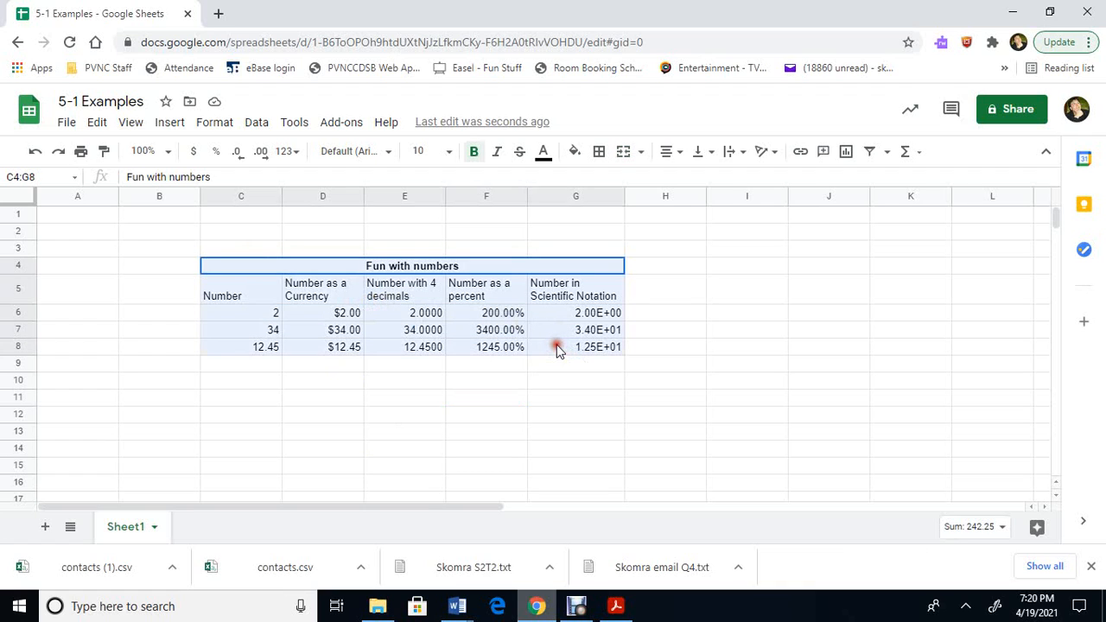
click(599, 154)
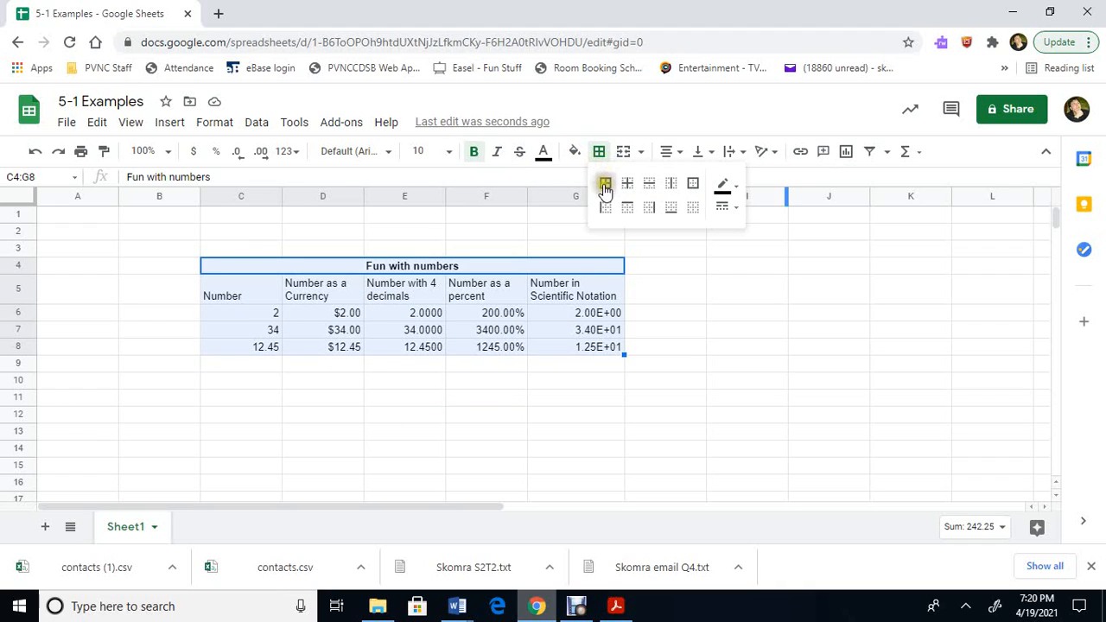
click(605, 183)
click(563, 401)
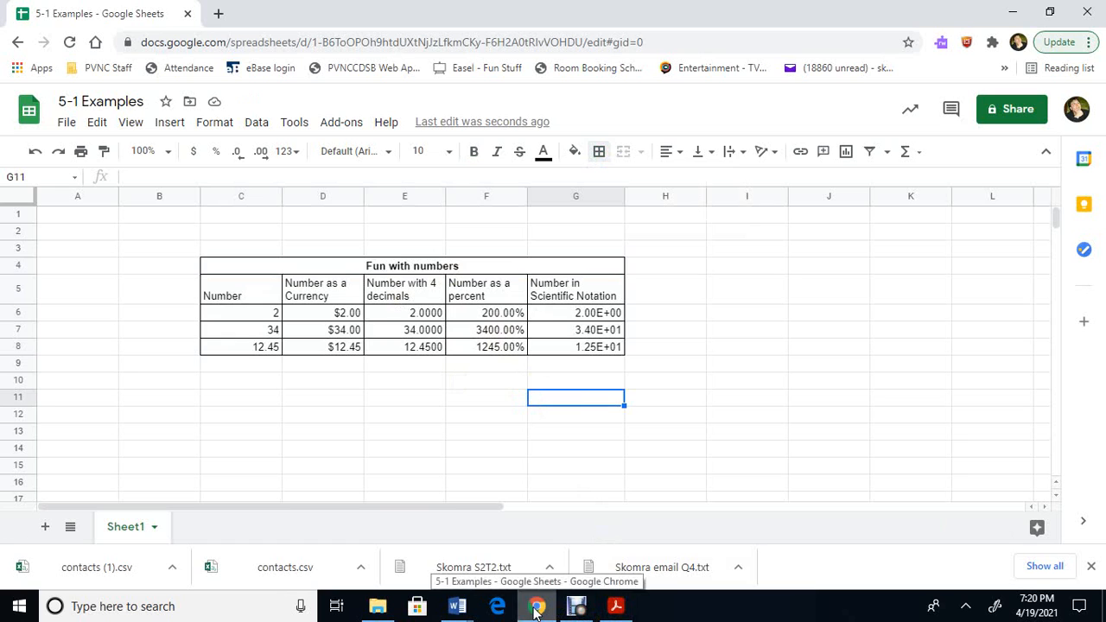
- Consult the Word example again, then give the table C4:G8 in the spreadsheet a thick black outer border
click(461, 608)
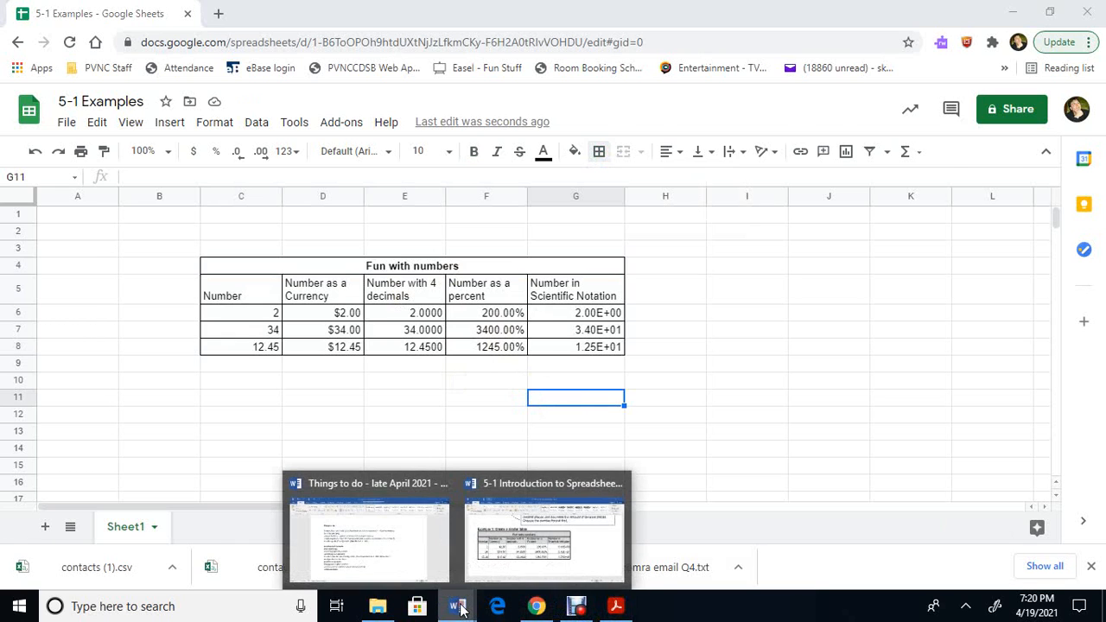
click(541, 542)
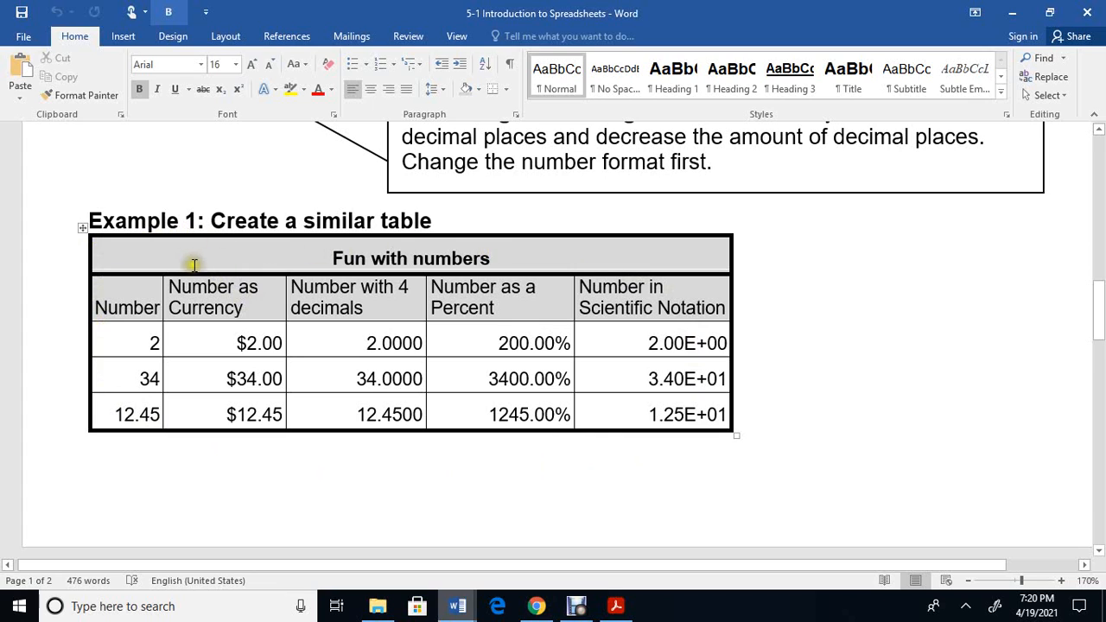
click(537, 606)
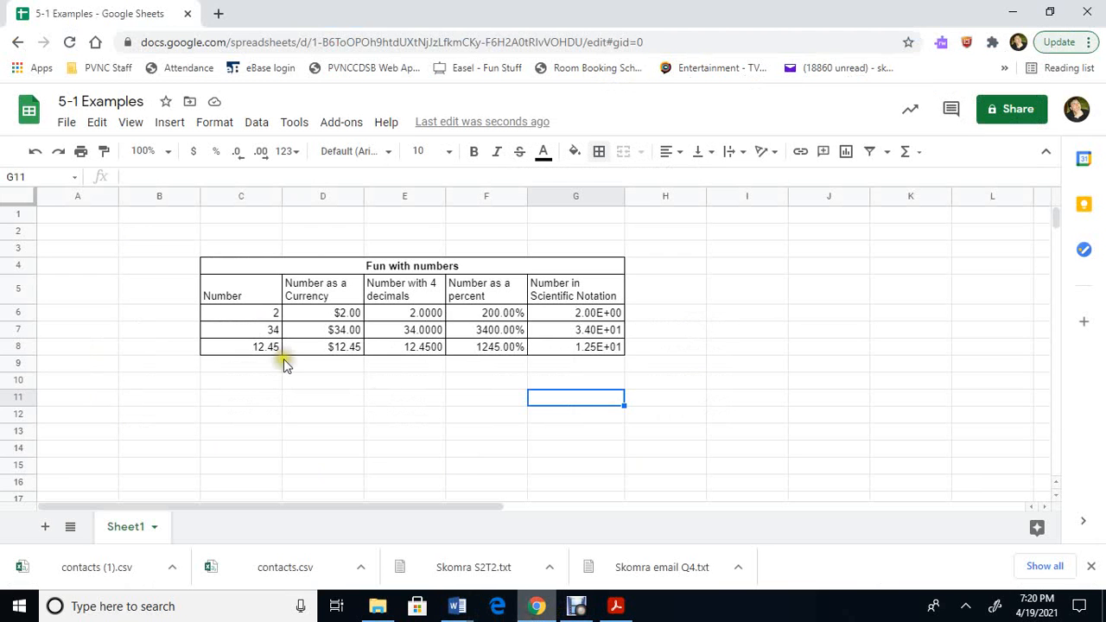
click(346, 264)
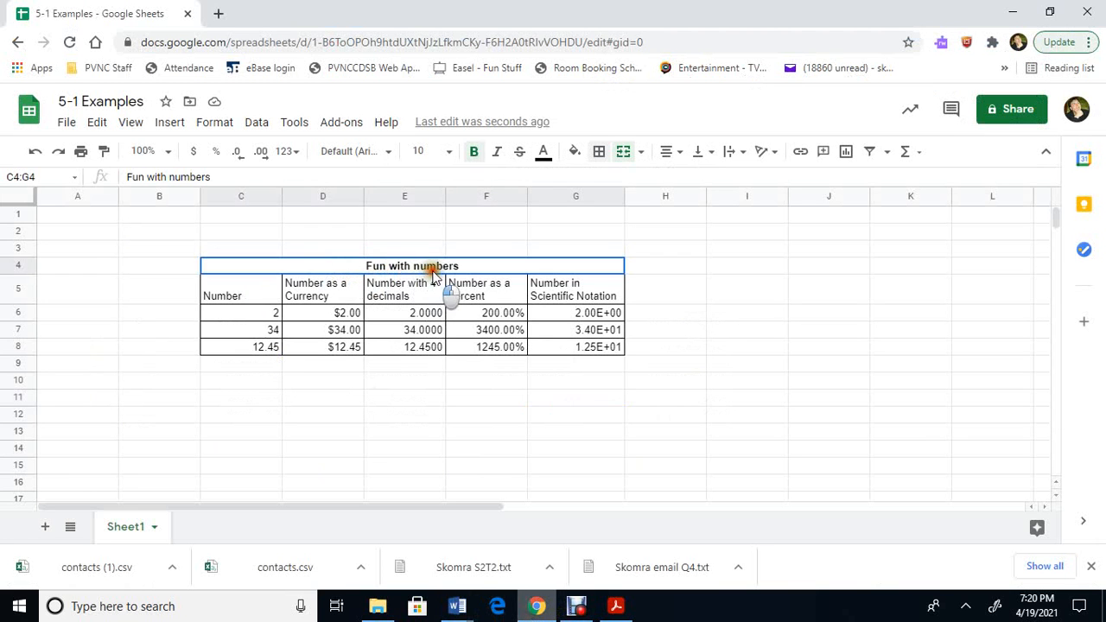
drag(434, 272, 581, 354)
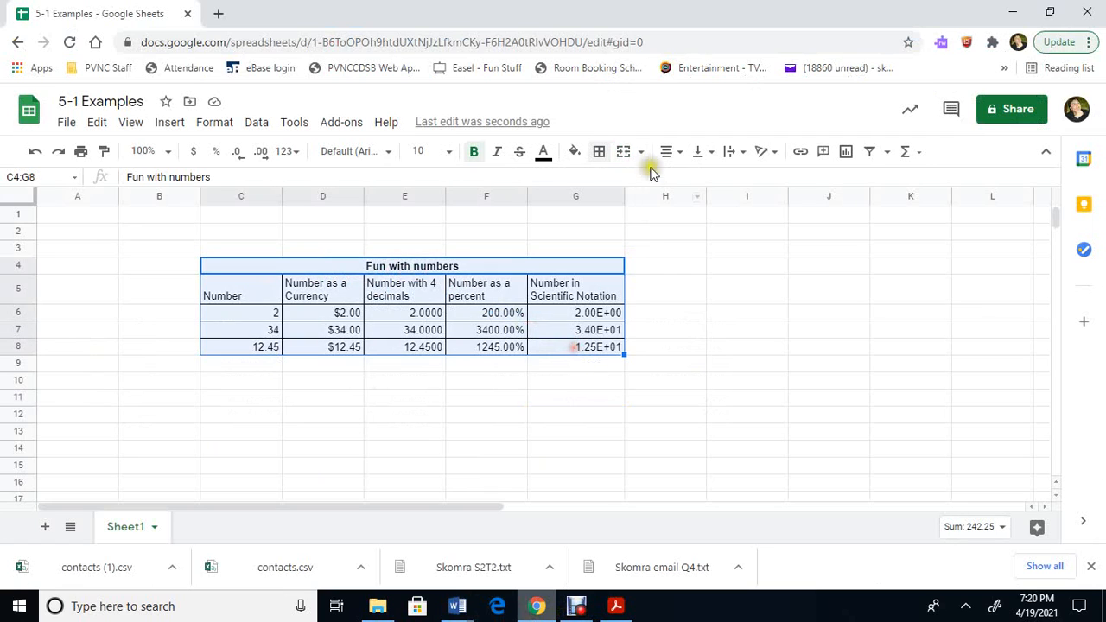
click(599, 153)
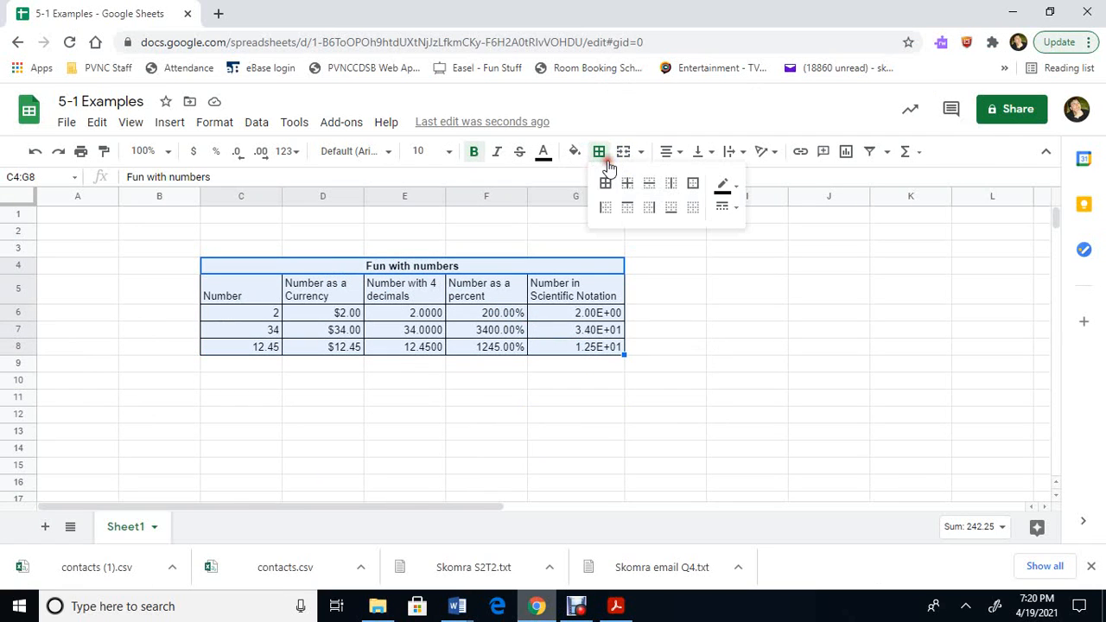
click(740, 196)
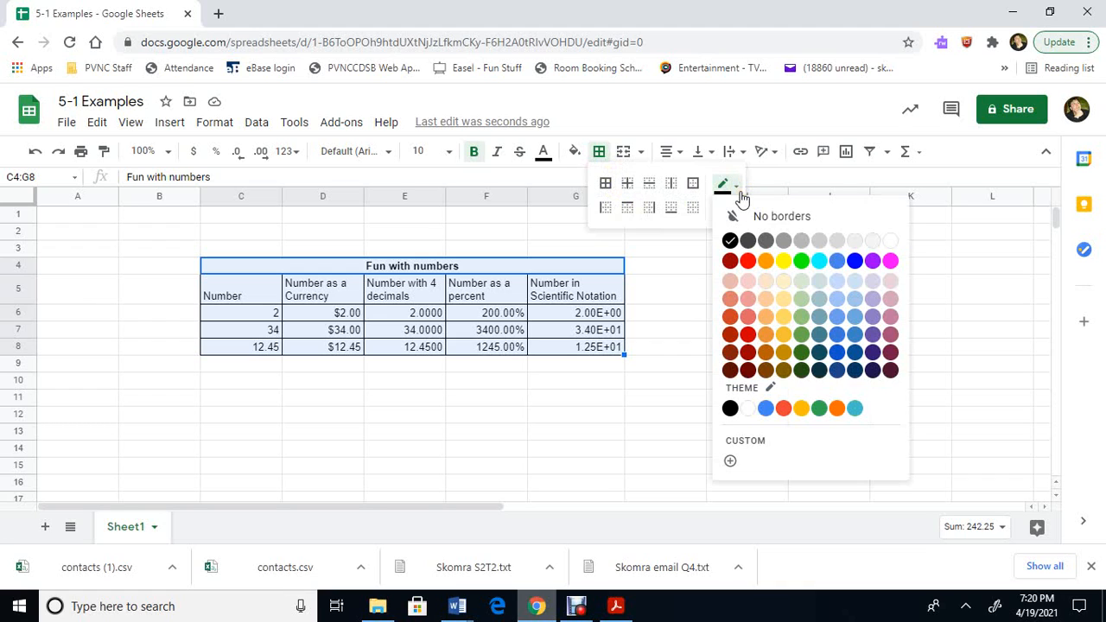
click(740, 195)
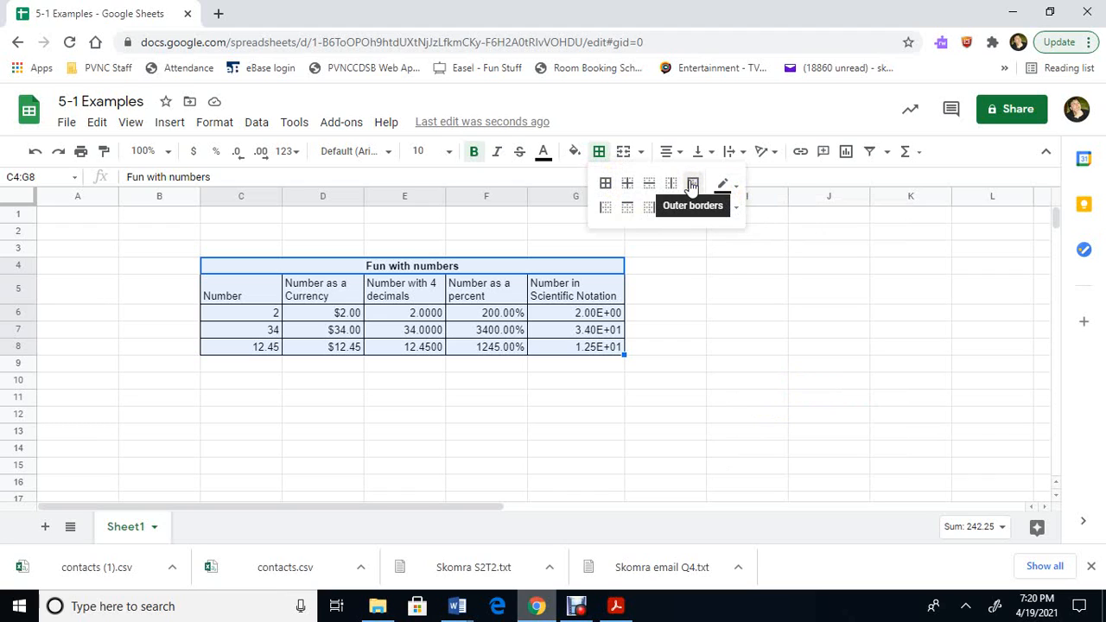
click(728, 207)
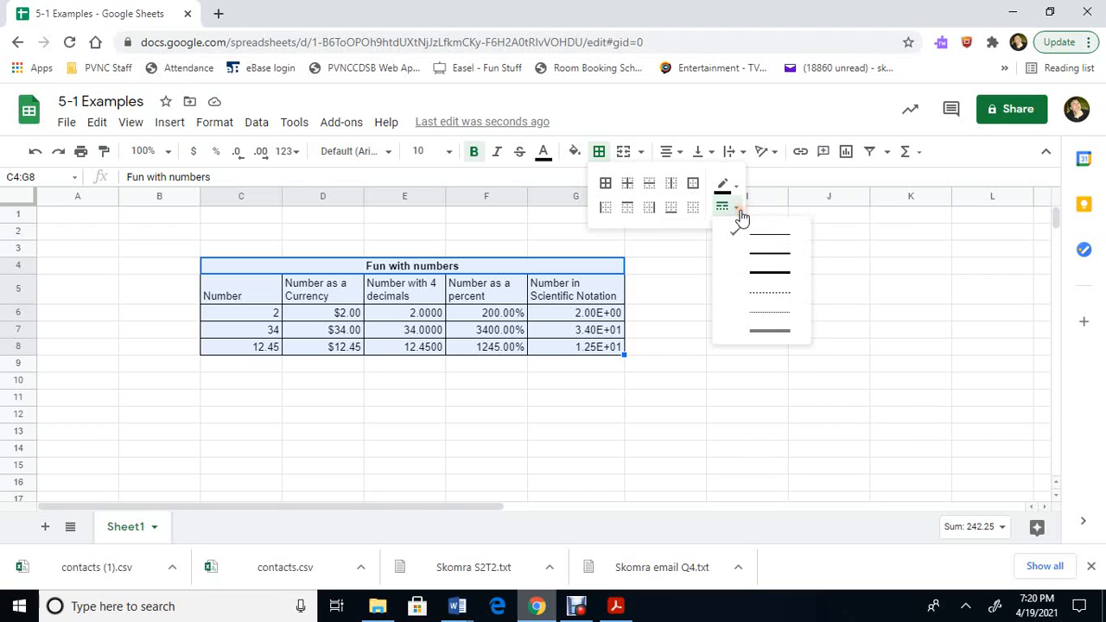
click(769, 275)
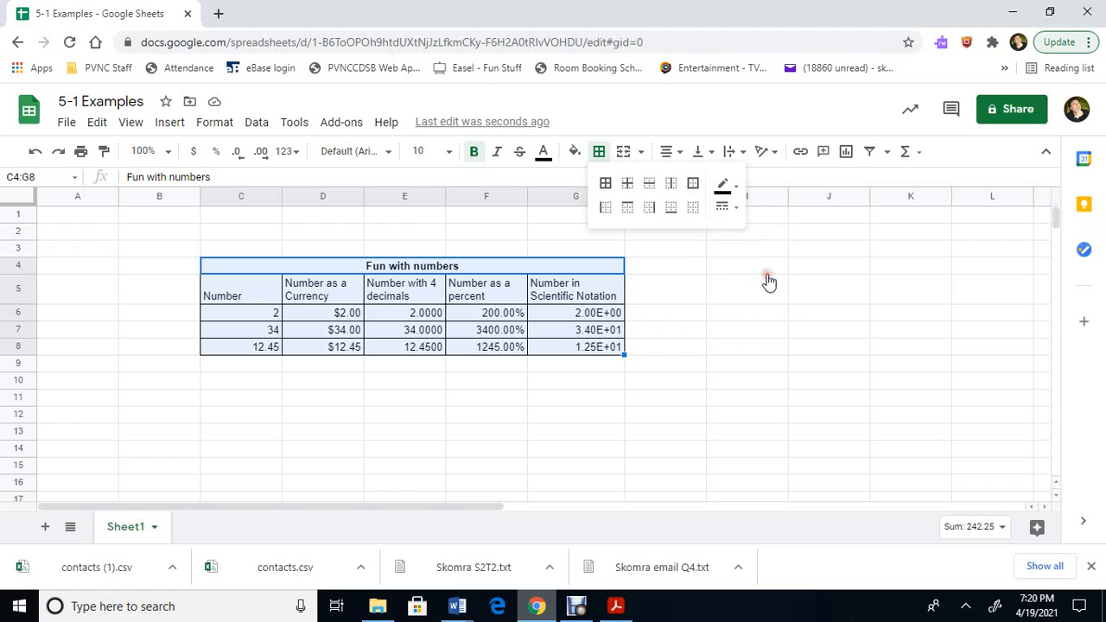
click(695, 184)
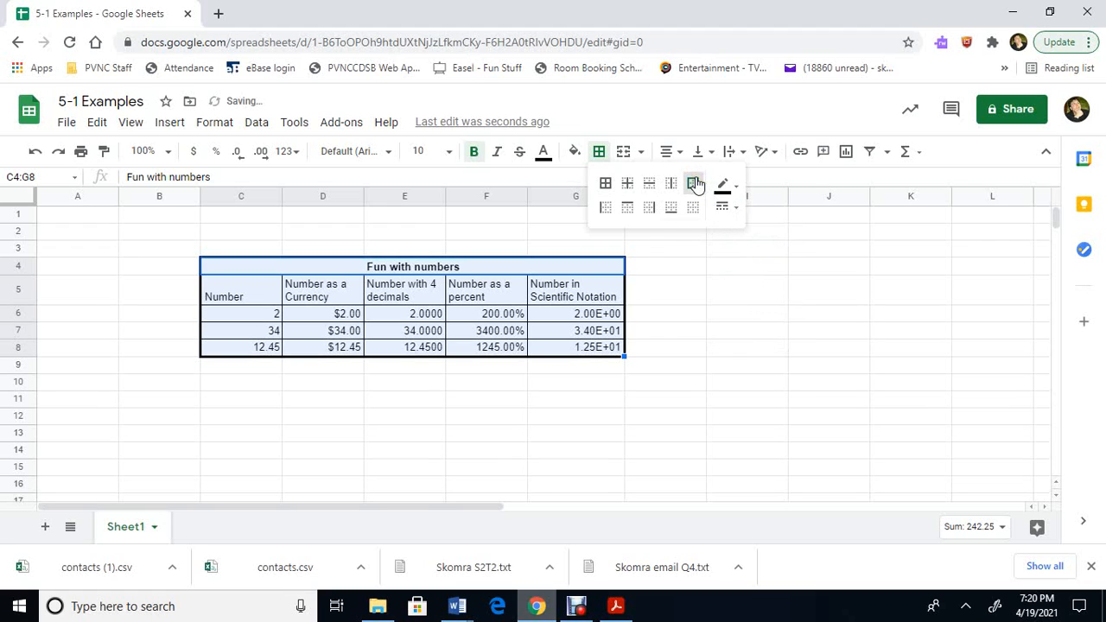
click(704, 334)
- Add a thick outer border around the merged title row C4:G4
click(293, 266)
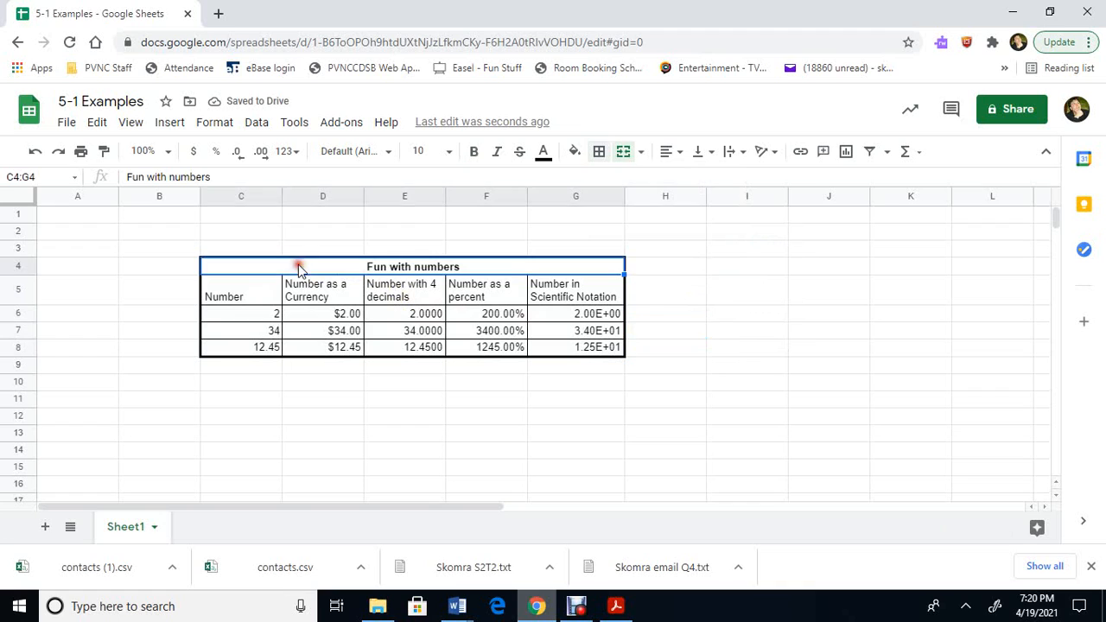
click(605, 159)
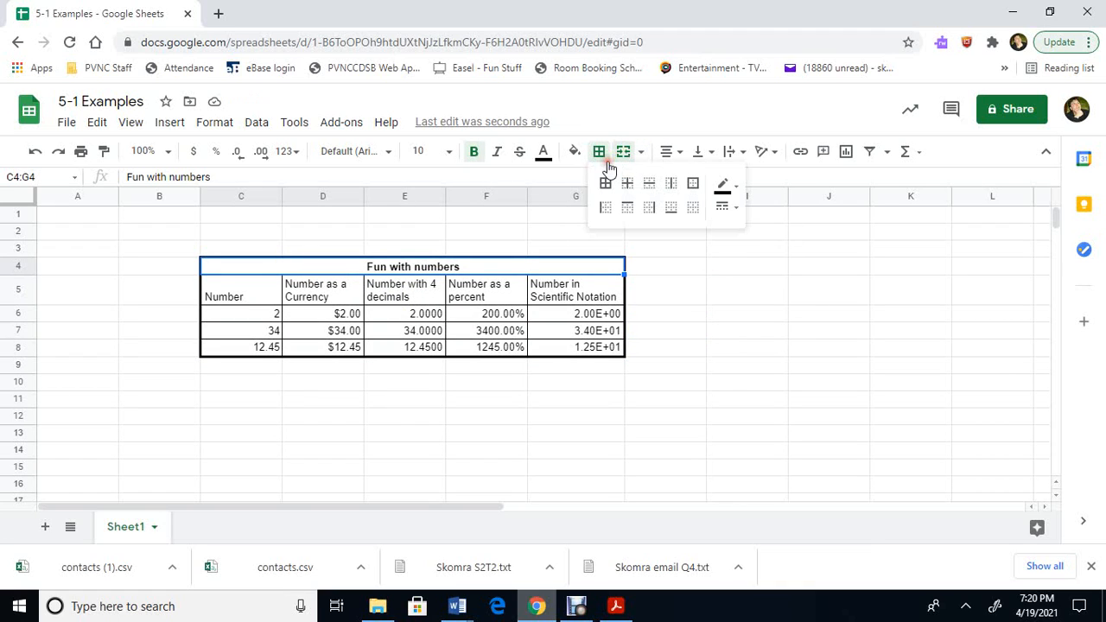
click(694, 186)
click(655, 328)
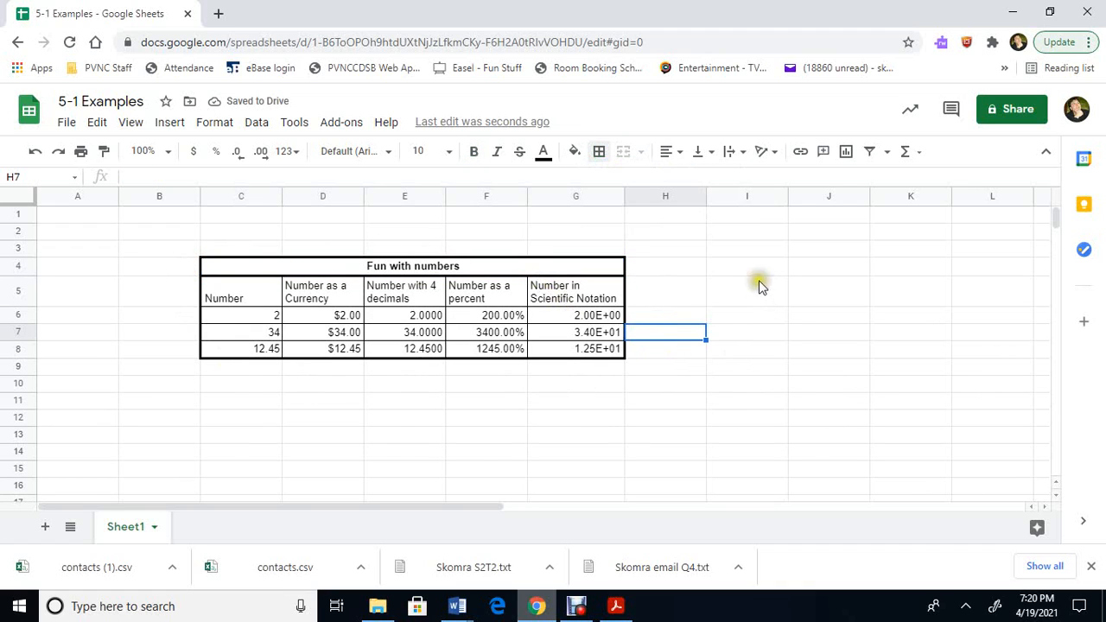
- Fill the title and header rows C4:G5 with gray
click(258, 271)
drag(257, 271, 333, 298)
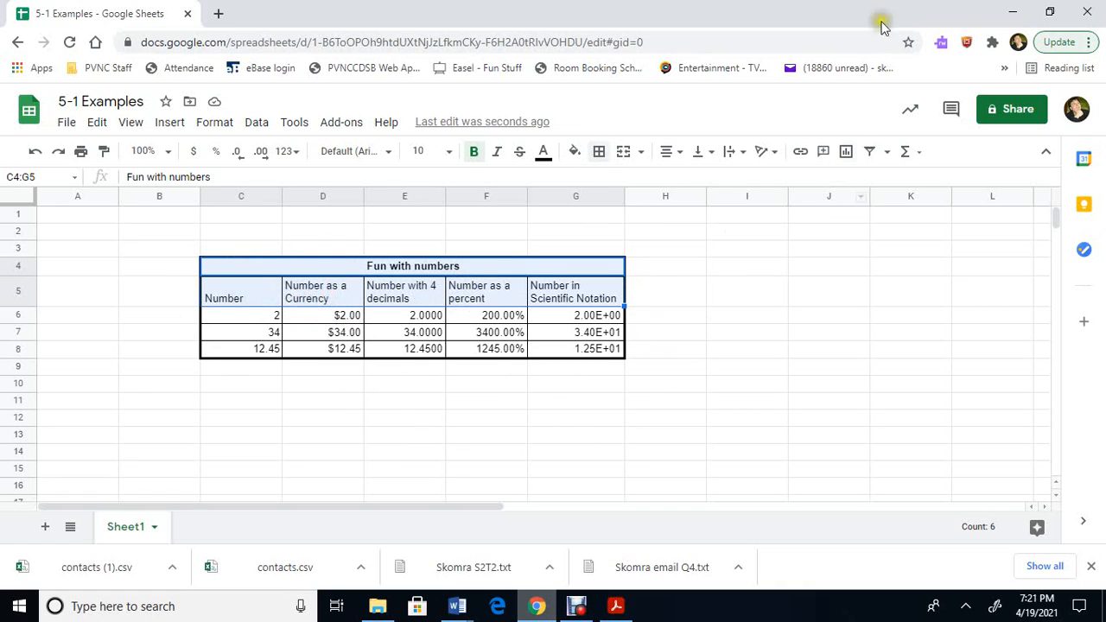
click(576, 152)
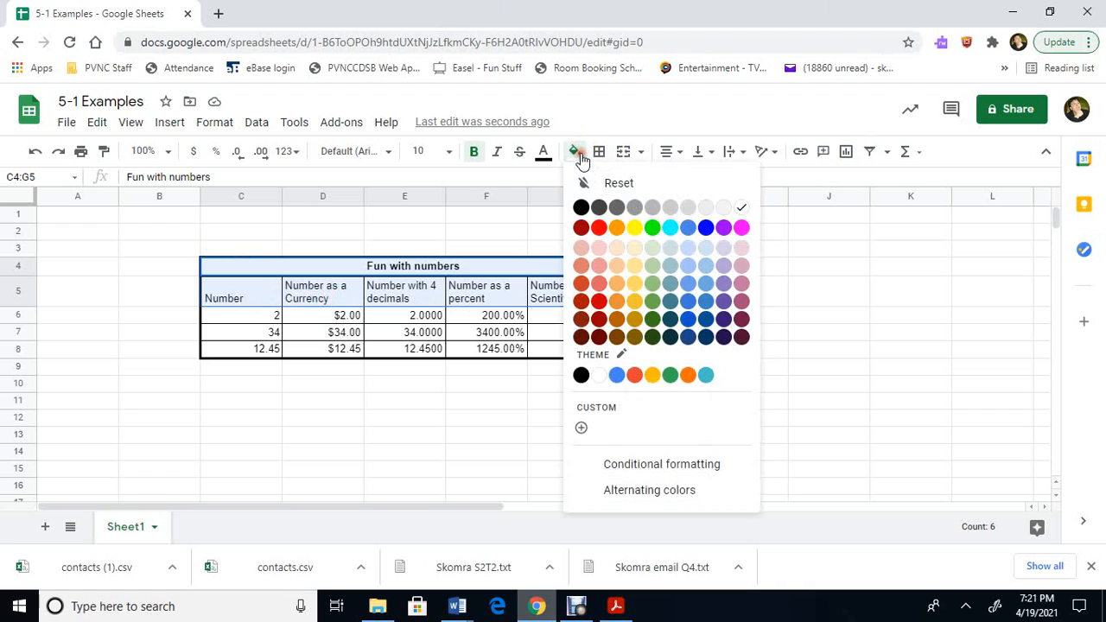
click(671, 209)
click(683, 347)
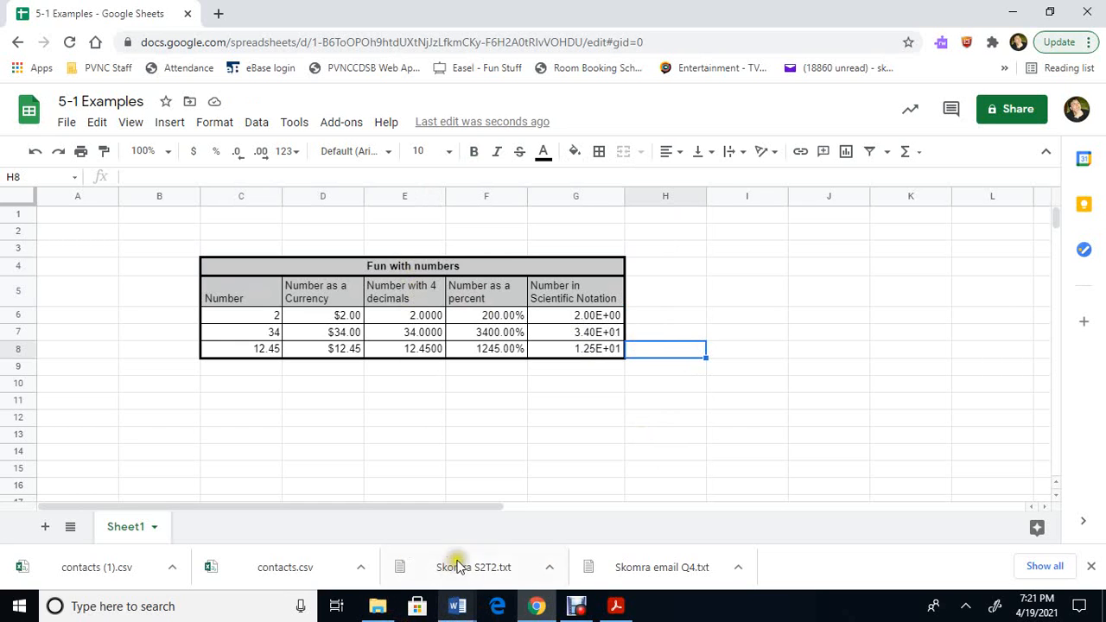
- Compare the formatted table with Example 1 in the Word document and return to the spreadsheet
mouse_move(458, 607)
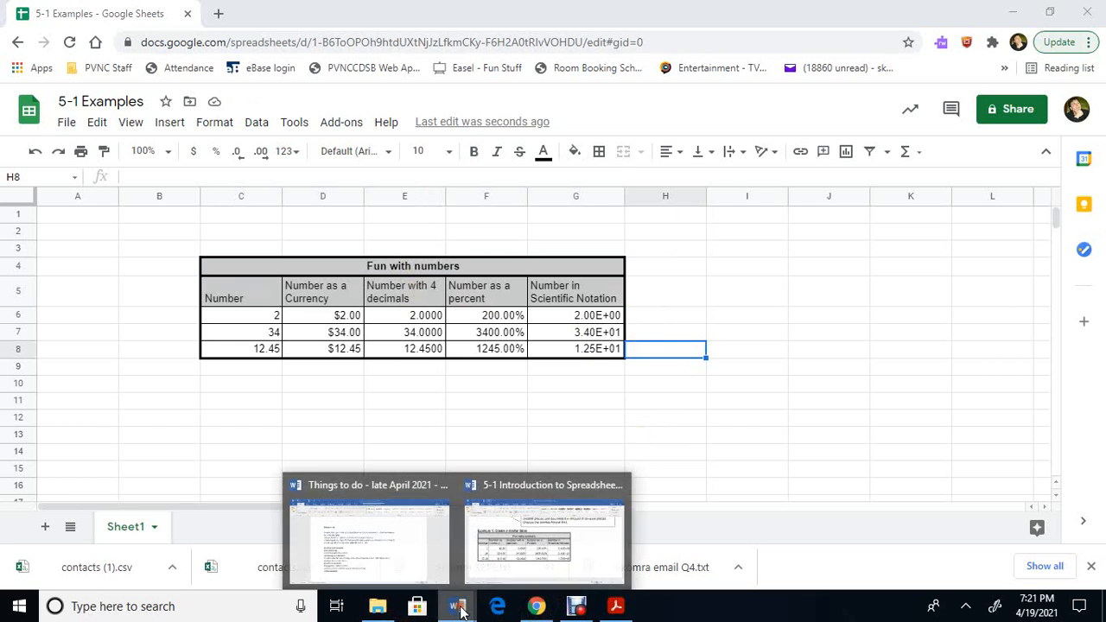
click(563, 558)
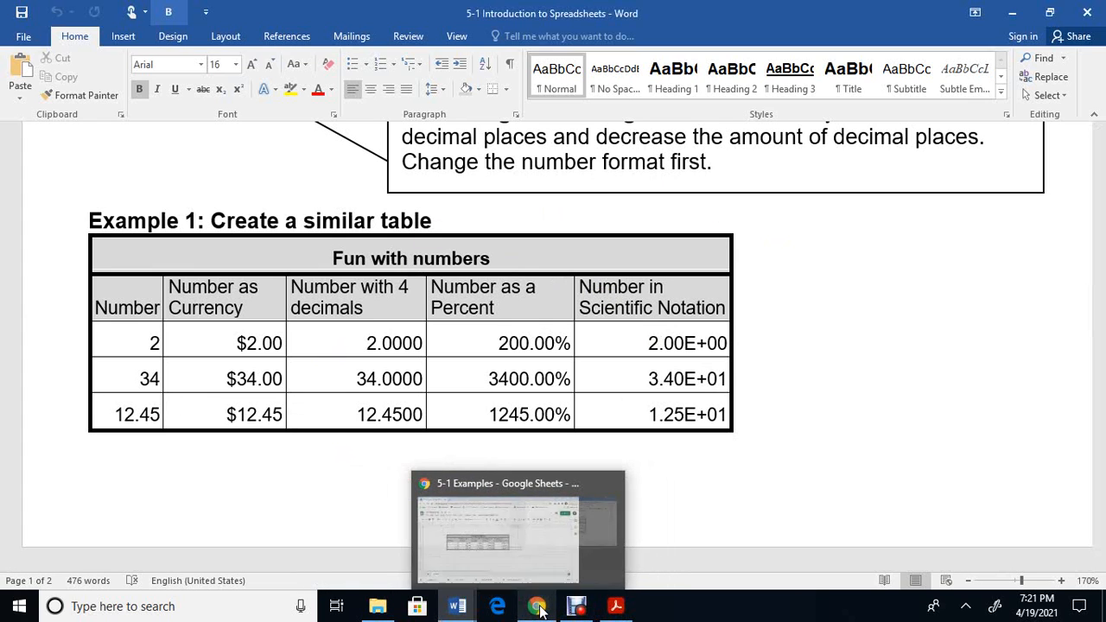
click(530, 553)
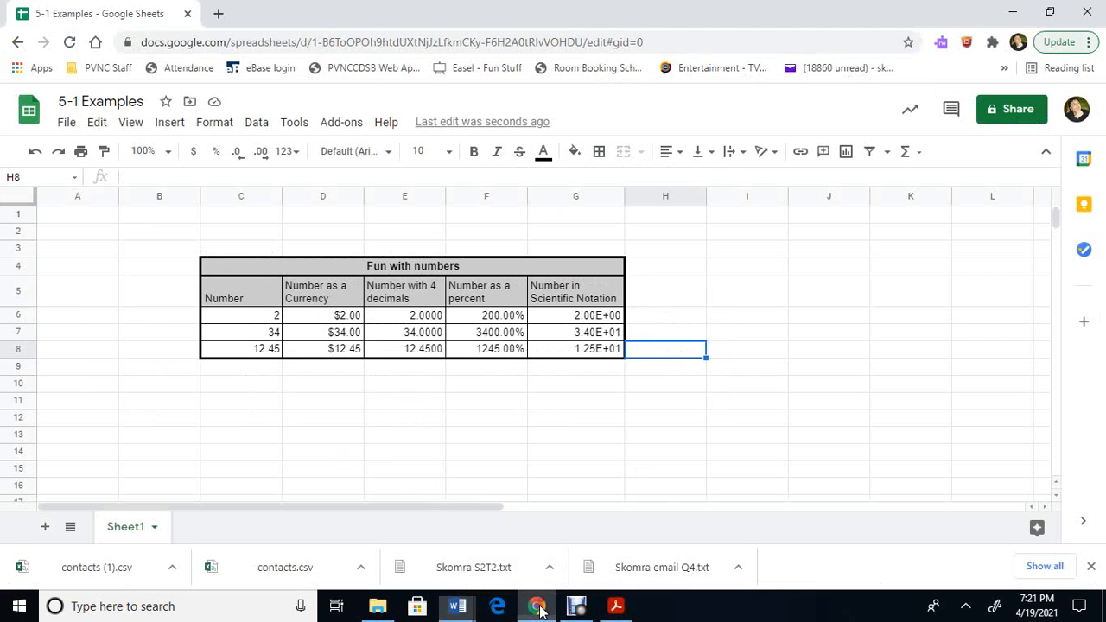
click(179, 217)
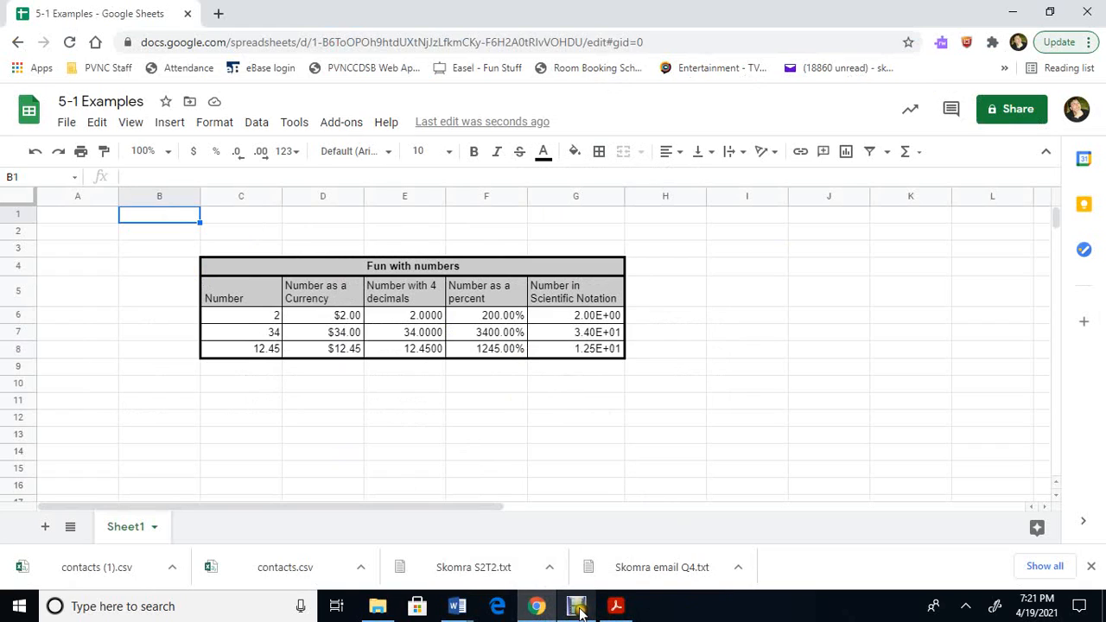